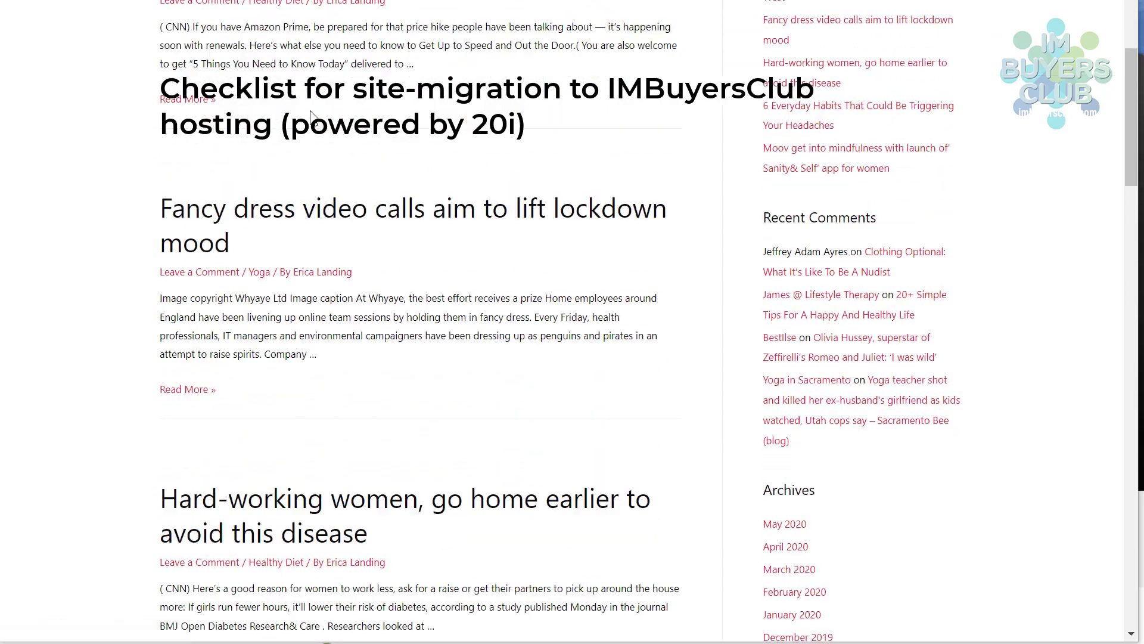
# - Switch on the Serpworx SEO metrics for the Be Healthy & Fit homepage and close its popup
pyautogui.scroll(17, 316, 136)
pyautogui.scroll(3, 313, 128)
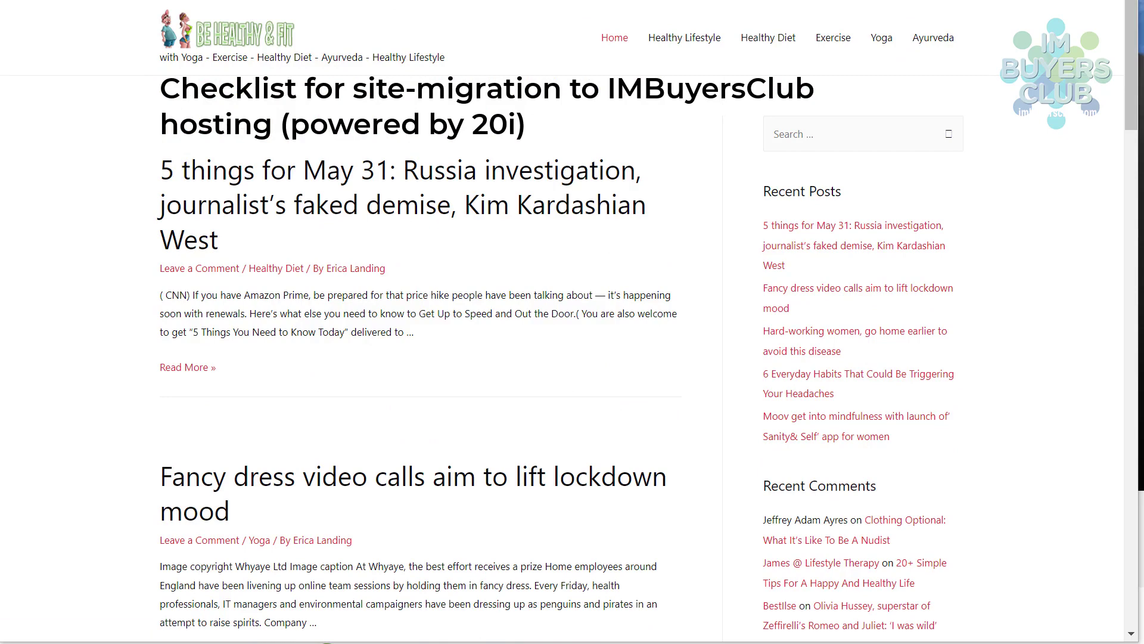
pyautogui.click(1009, 13)
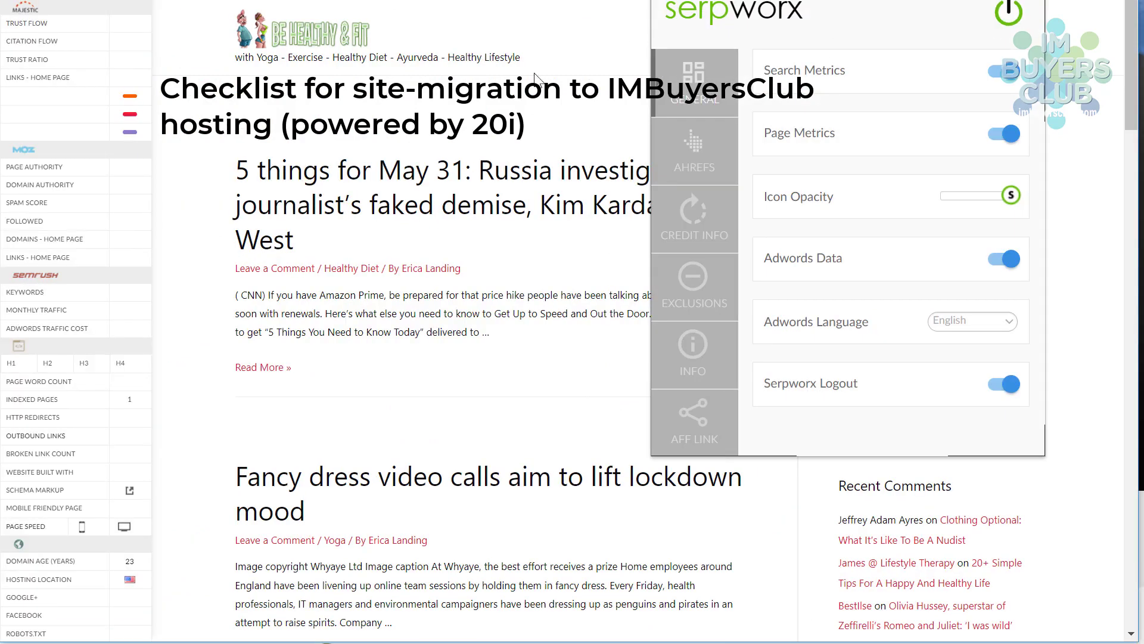
pyautogui.click(1083, 217)
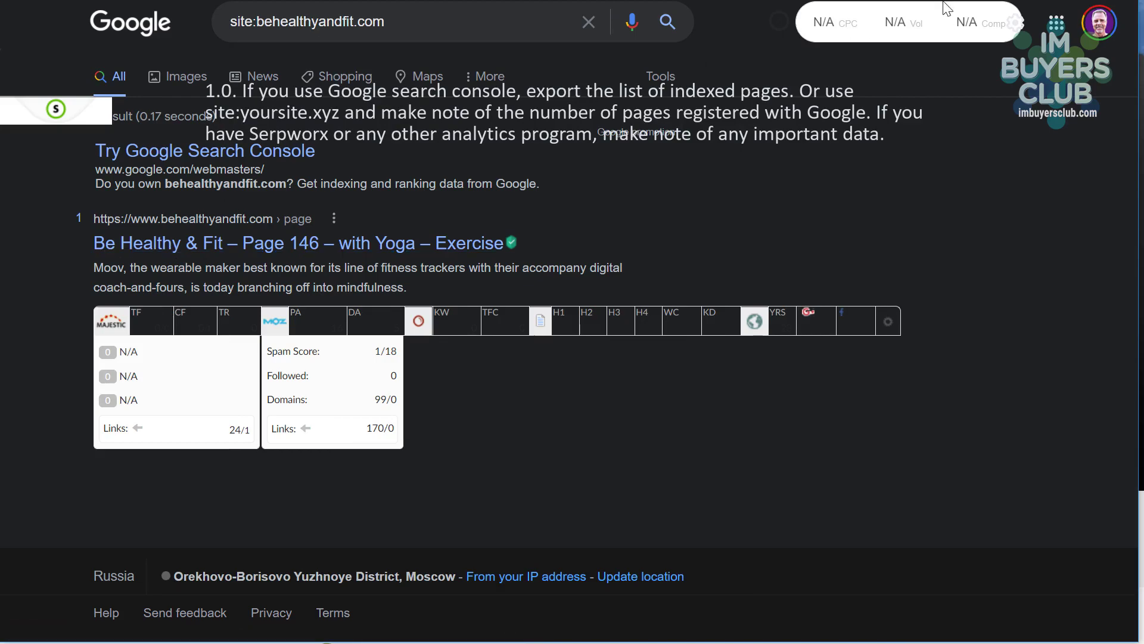
# - Check the Serpworx panel on the site:behealthyandfit.com results, then dismiss it
pyautogui.click(1015, 23)
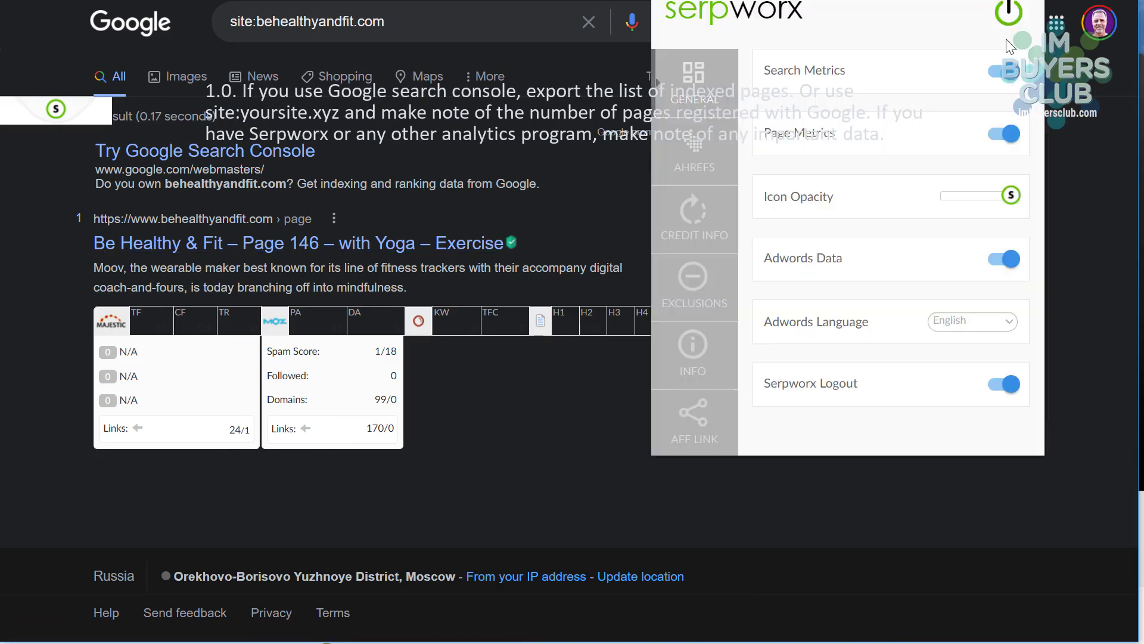
pyautogui.click(503, 170)
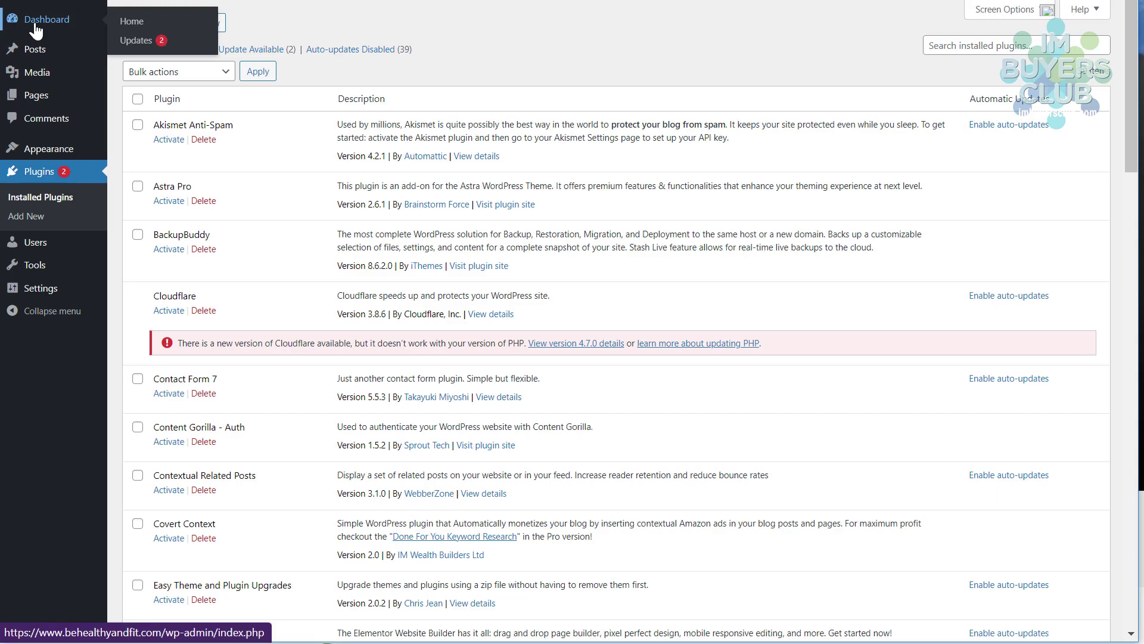
# - Go from the Dashboard to All Posts and review the posts list
pyautogui.click(37, 22)
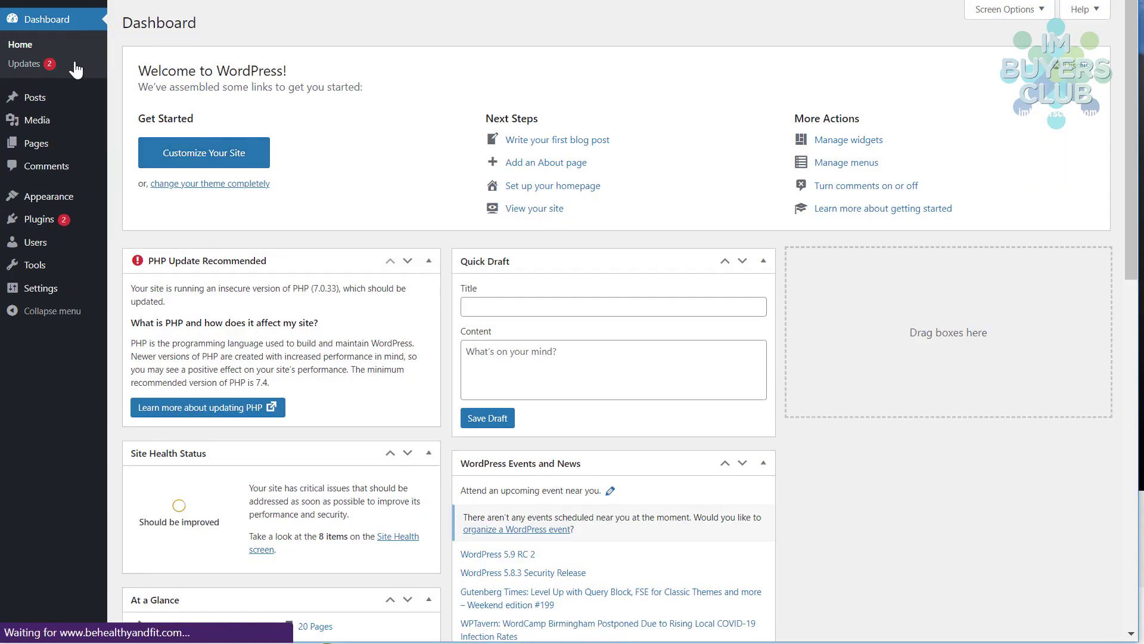
pyautogui.scroll(-12, 273, 176)
pyautogui.moveTo(45, 102)
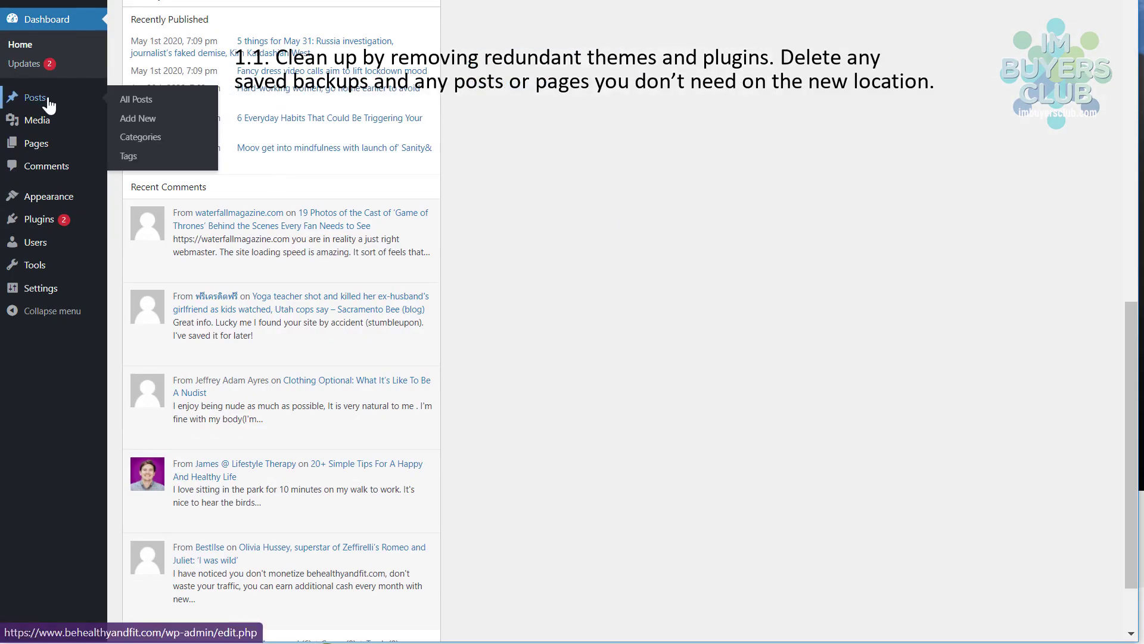
pyautogui.click(133, 102)
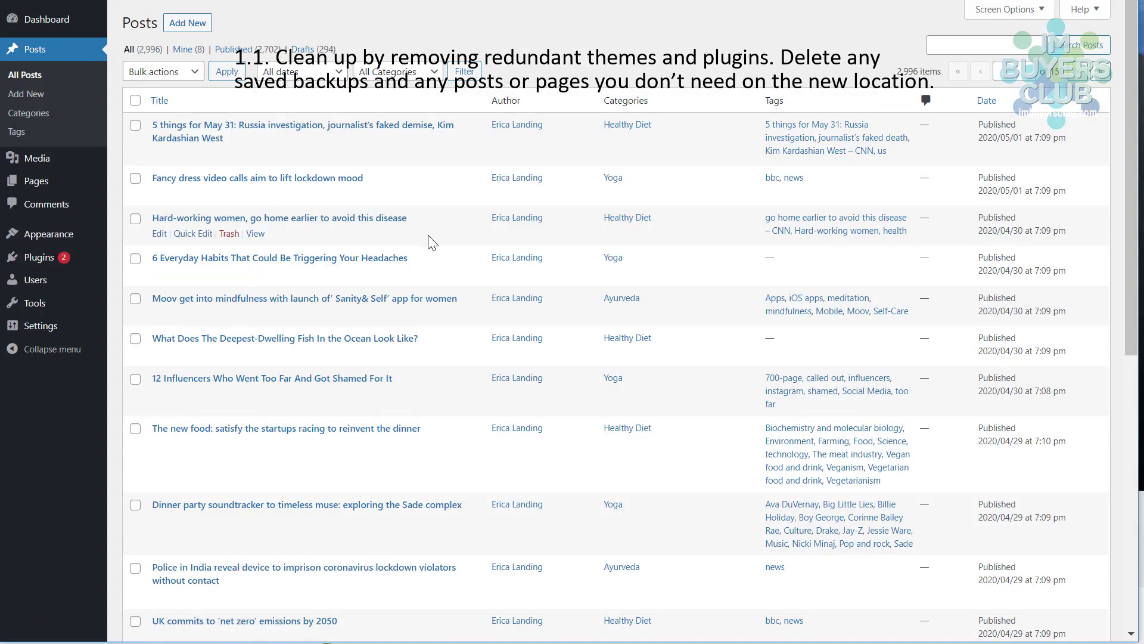
pyautogui.scroll(-8, 427, 243)
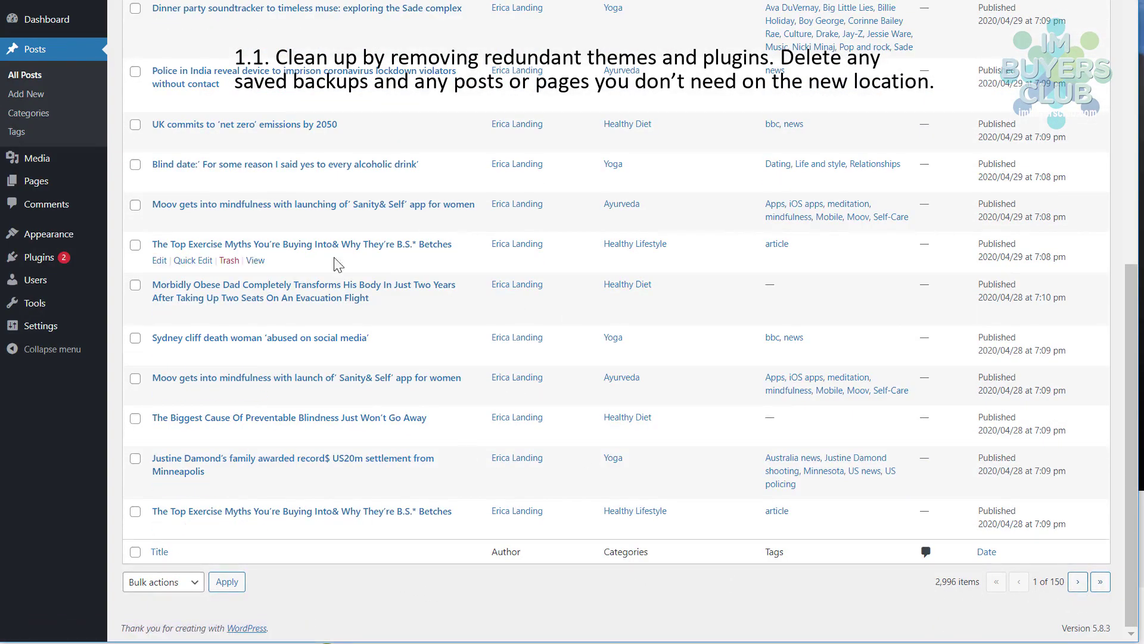
pyautogui.scroll(2, 225, 381)
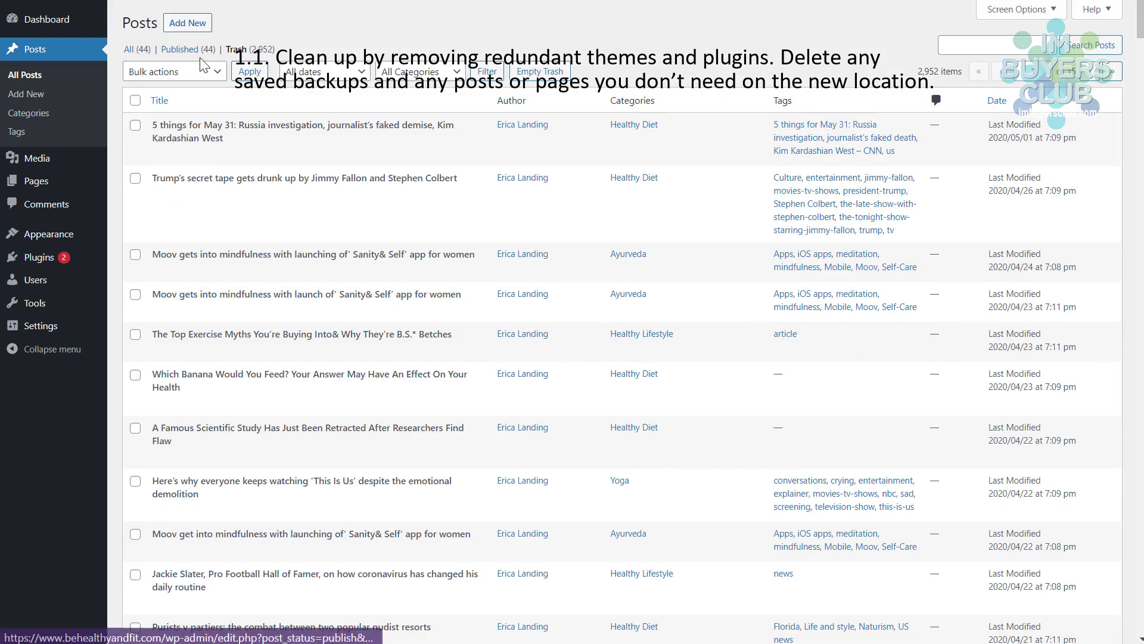
# - Go to Appearance > Themes
pyautogui.moveTo(42, 285)
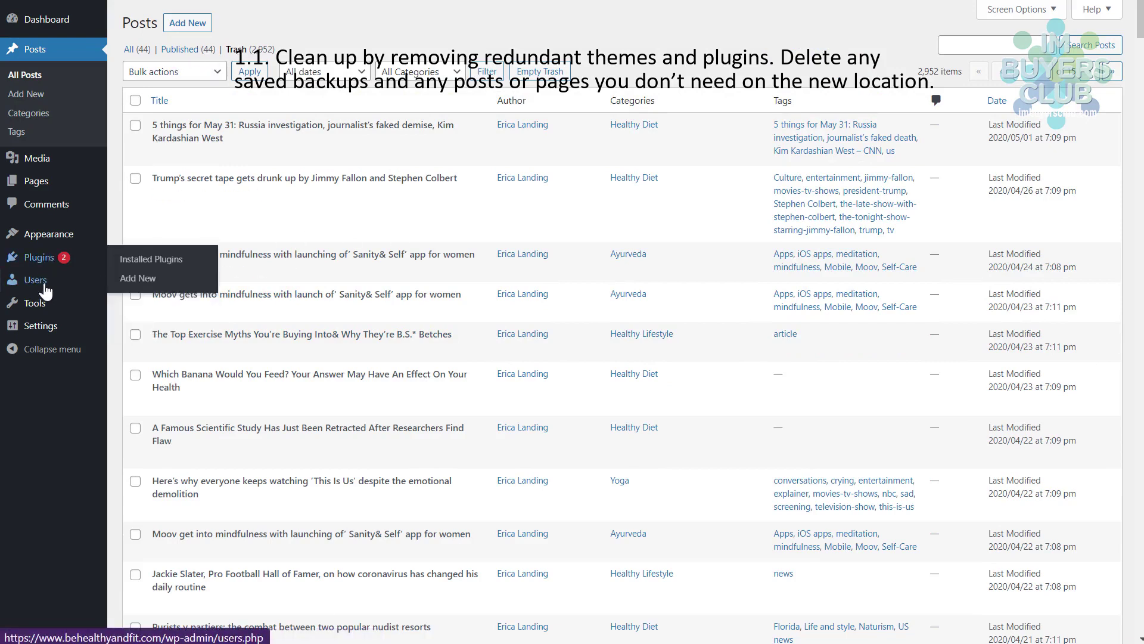
pyautogui.moveTo(44, 235)
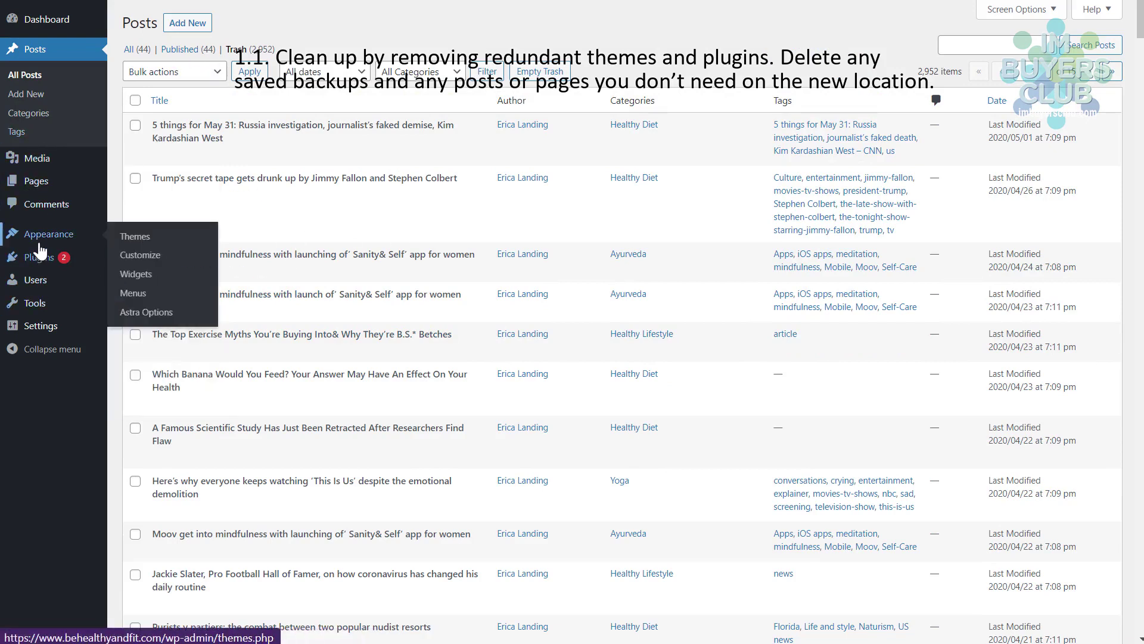
pyautogui.click(140, 239)
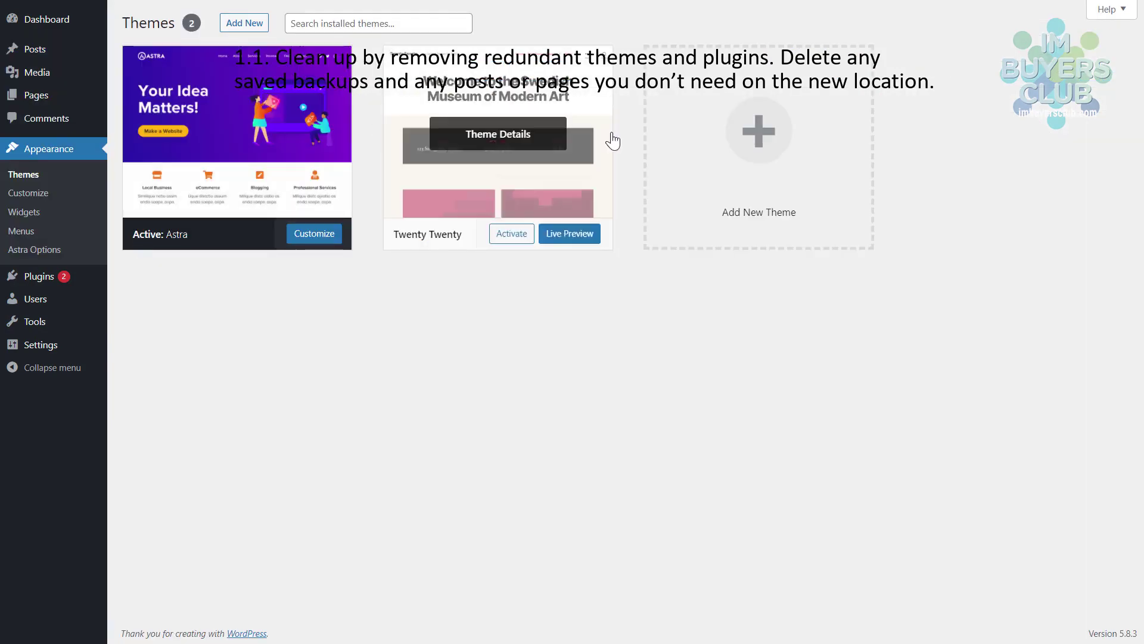
# - Review the Astra and Twenty Twenty themes, then go to Plugins > Installed Plugins
pyautogui.click(33, 284)
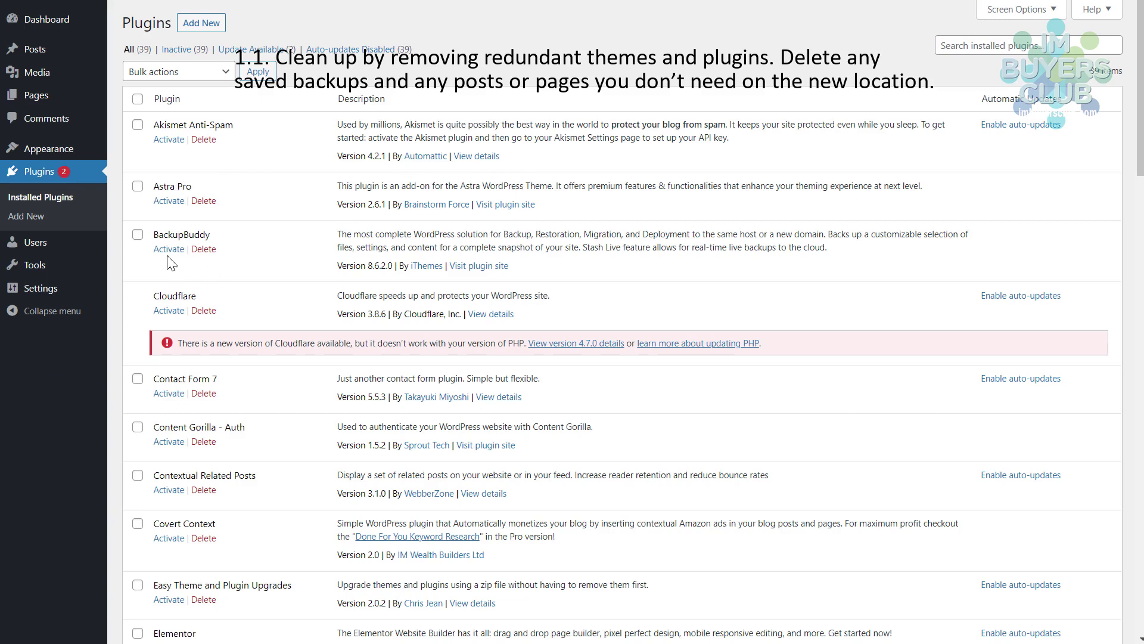
# - Delete the BackupBuddy plugin, confirming the prompt
pyautogui.click(204, 250)
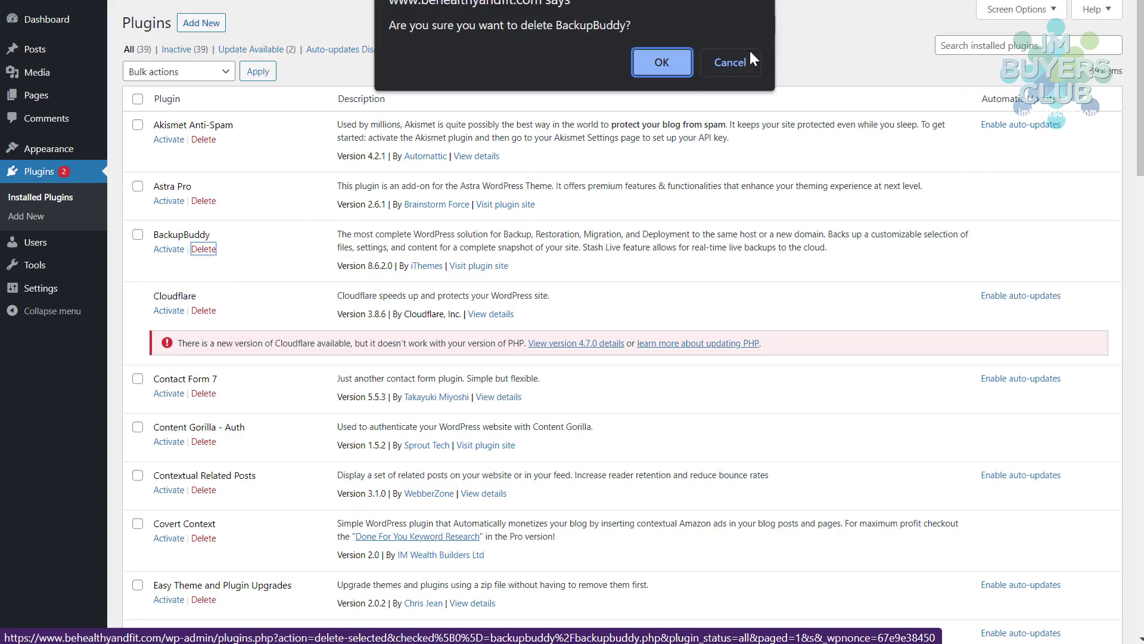
pyautogui.click(662, 62)
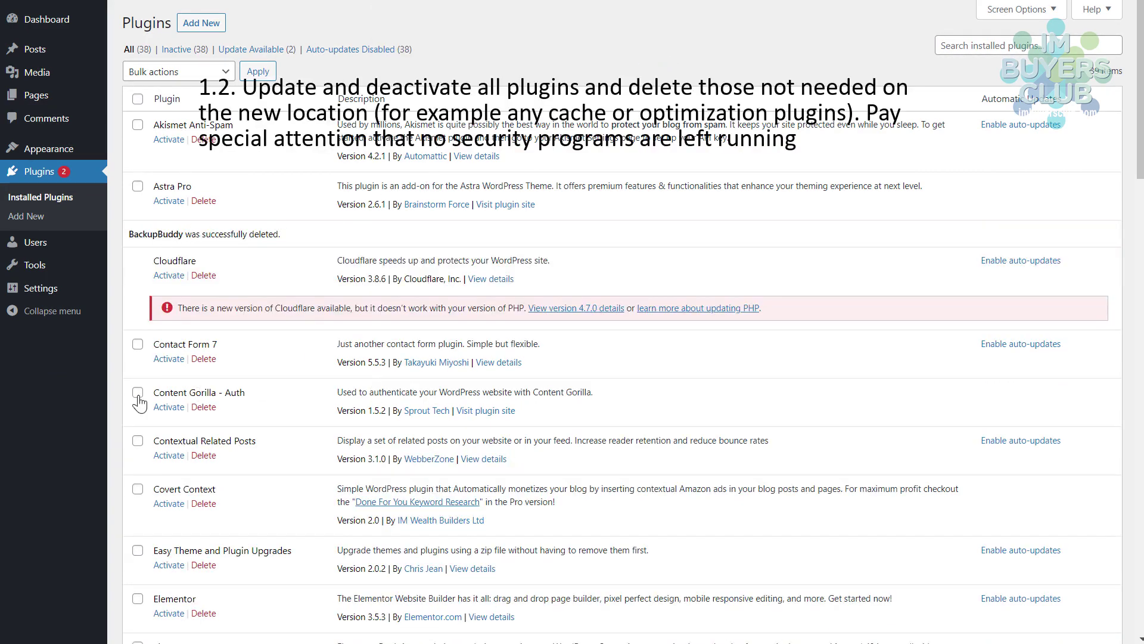
pyautogui.scroll(-2, 381, 388)
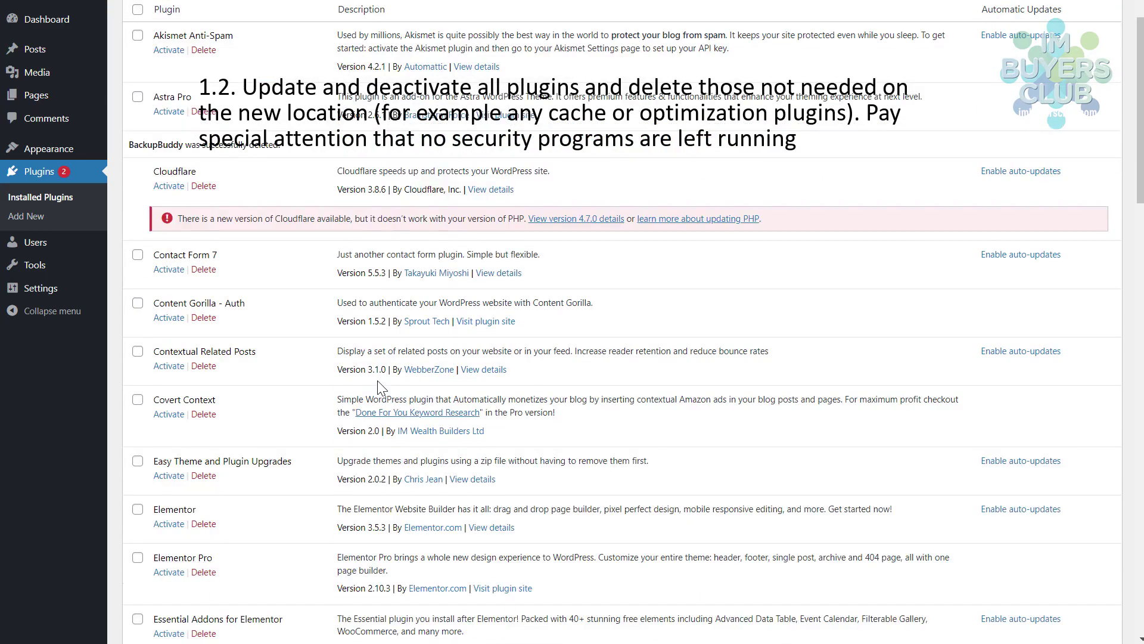
pyautogui.scroll(-2, 381, 388)
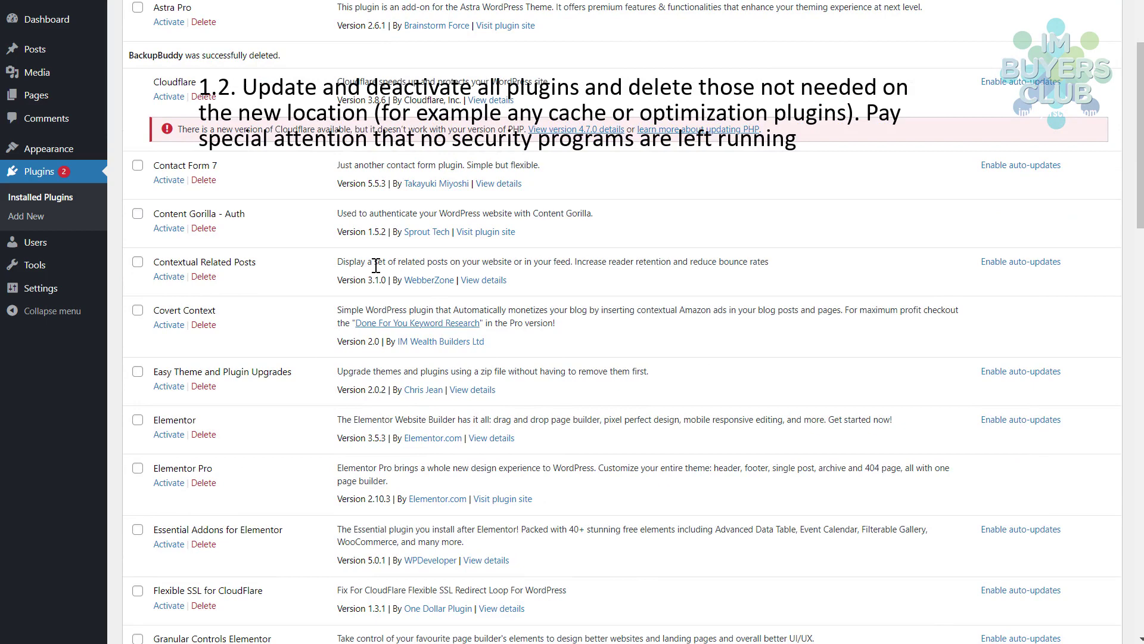
pyautogui.scroll(-2, 235, 322)
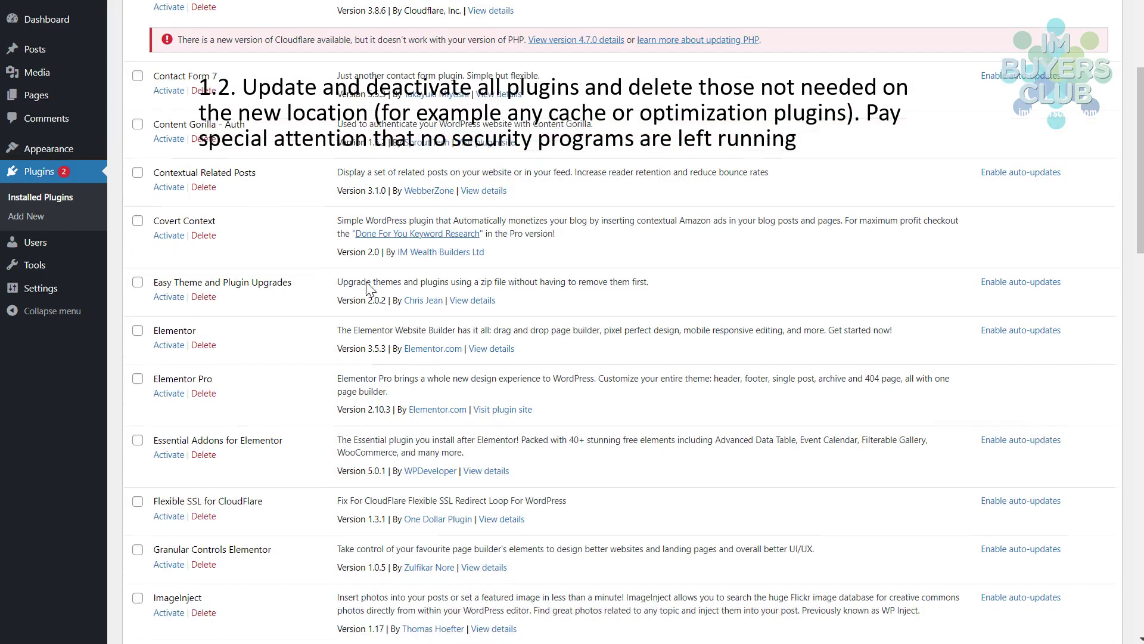
# - Delete the Easy Theme and Plugin Upgrades plugin, confirming the prompt
pyautogui.click(204, 296)
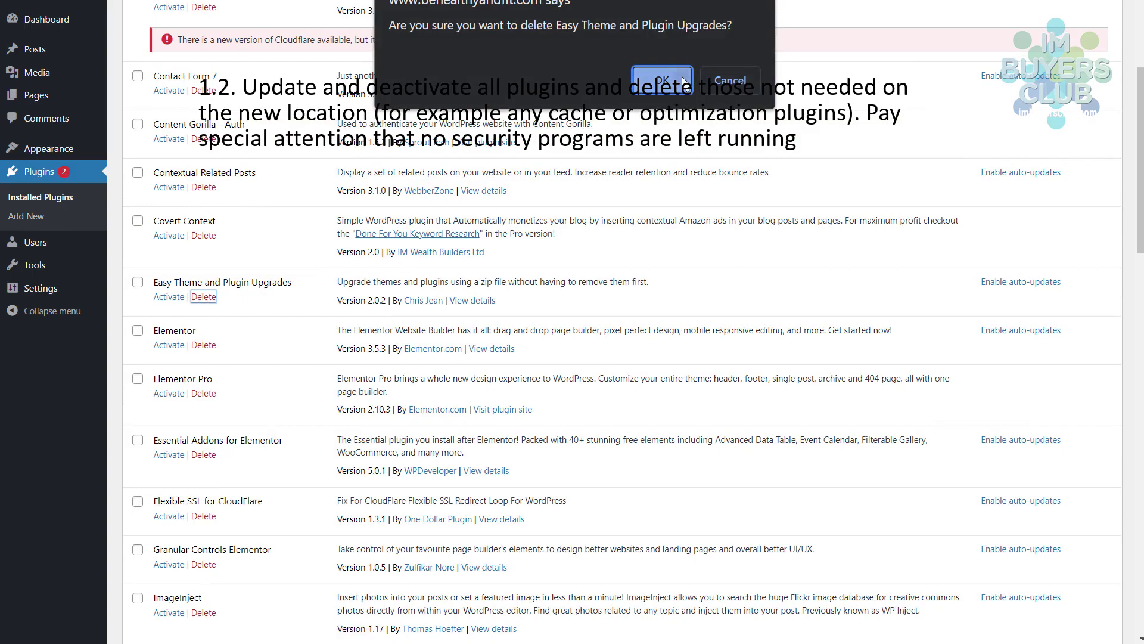
pyautogui.click(662, 80)
pyautogui.scroll(-2, 223, 329)
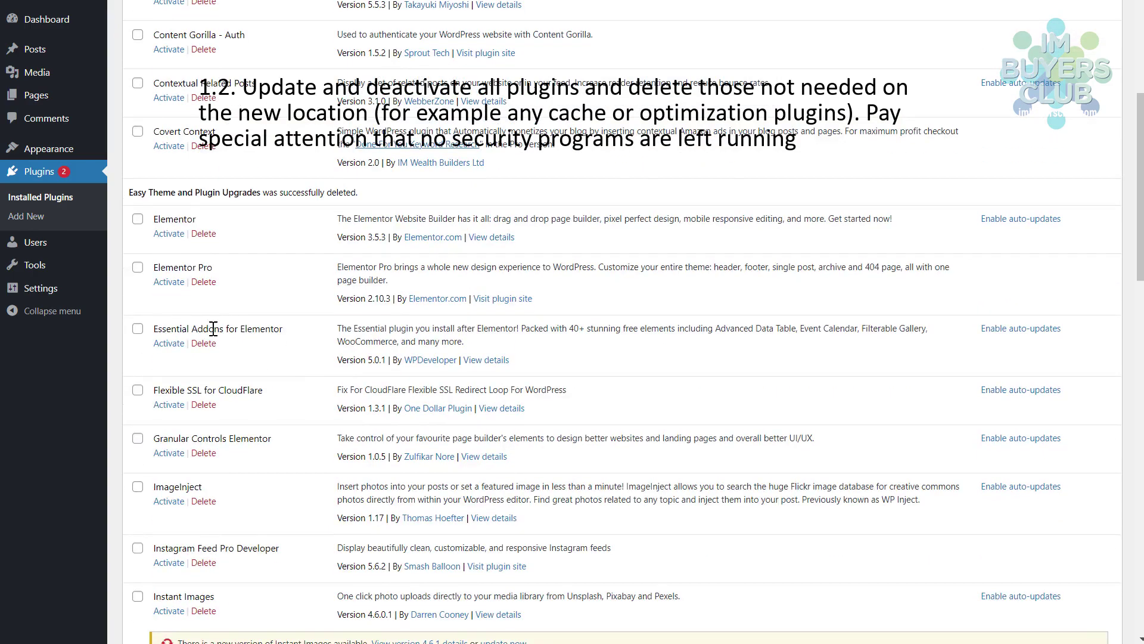
pyautogui.scroll(-2, 359, 303)
pyautogui.scroll(-2, 464, 296)
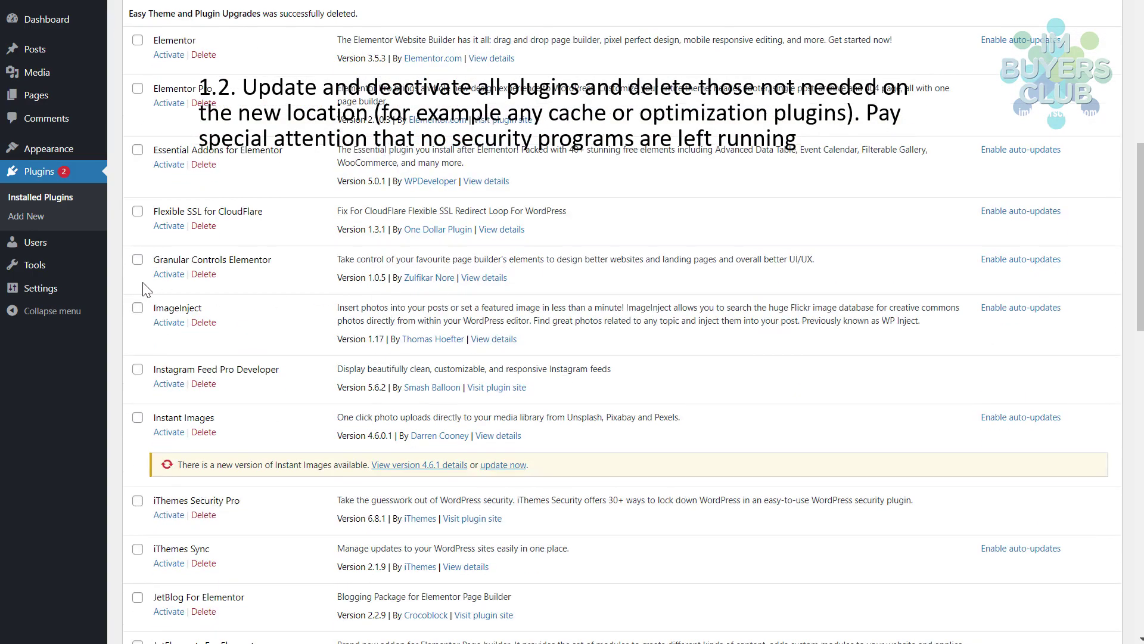
pyautogui.scroll(-2, 347, 321)
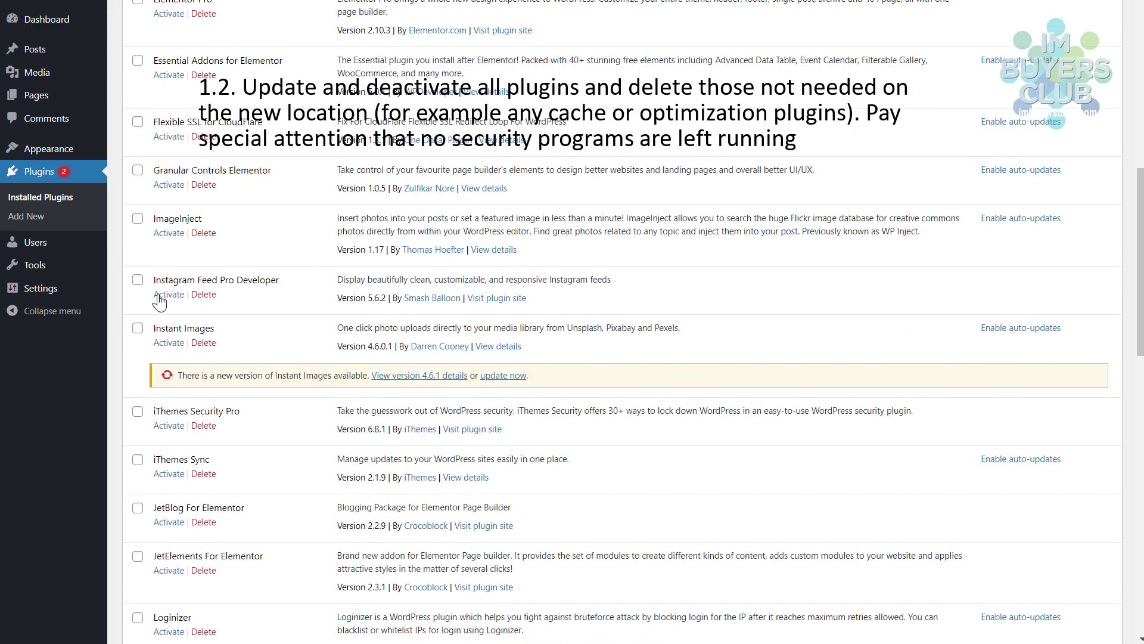
pyautogui.scroll(-2, 466, 275)
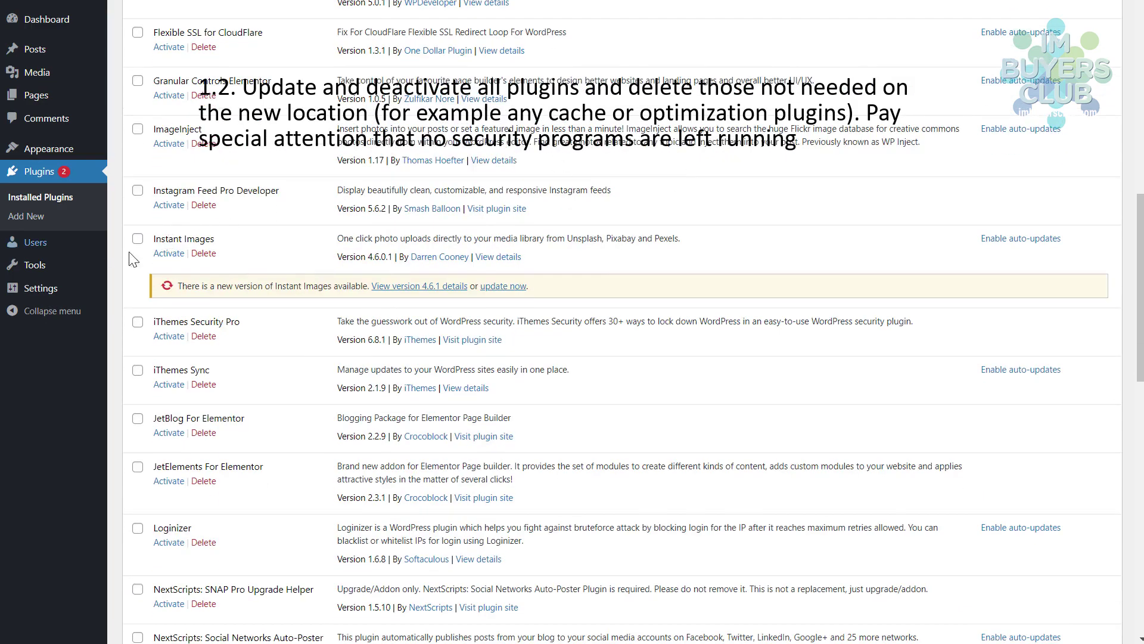
pyautogui.scroll(-2, 543, 235)
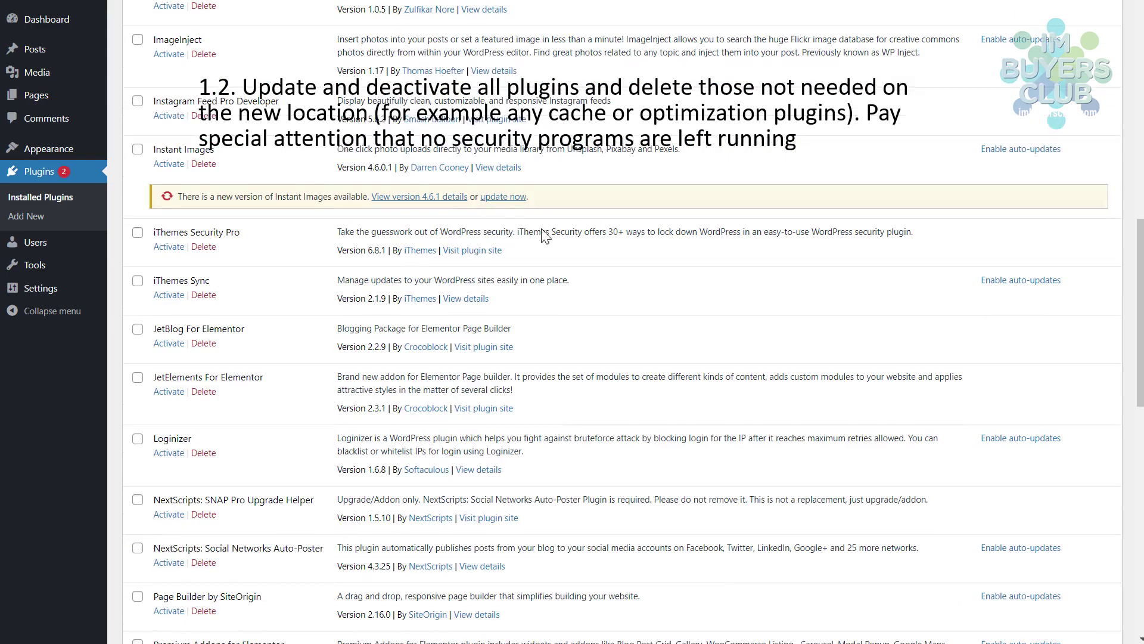
# - Update Instant Images and delete the iThemes Sync plugin with its data
pyautogui.click(508, 196)
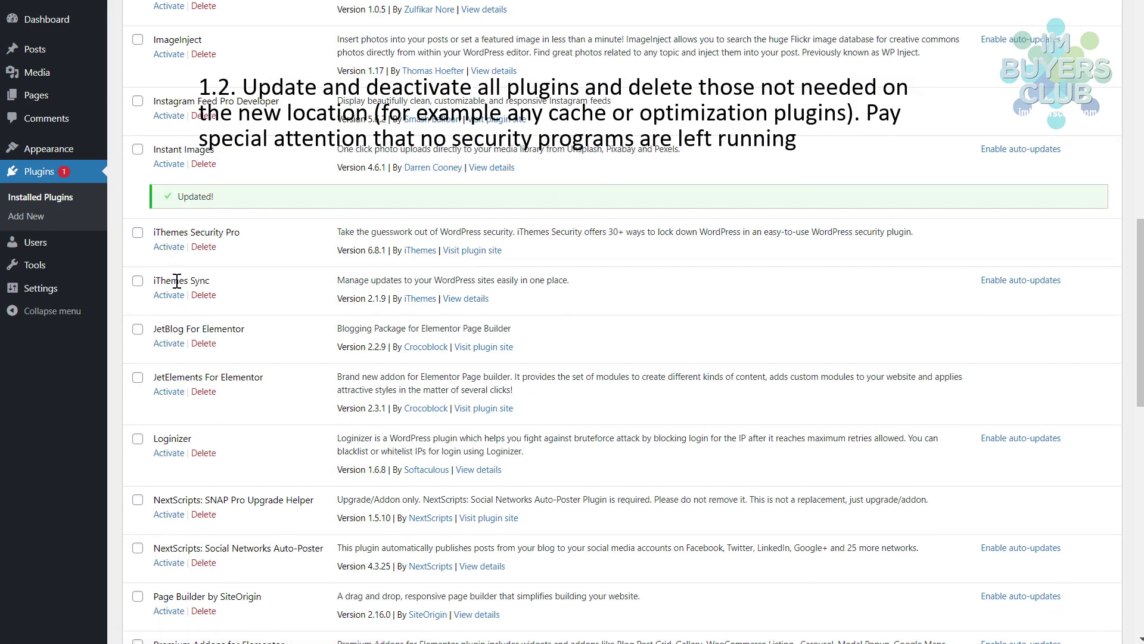
pyautogui.click(205, 297)
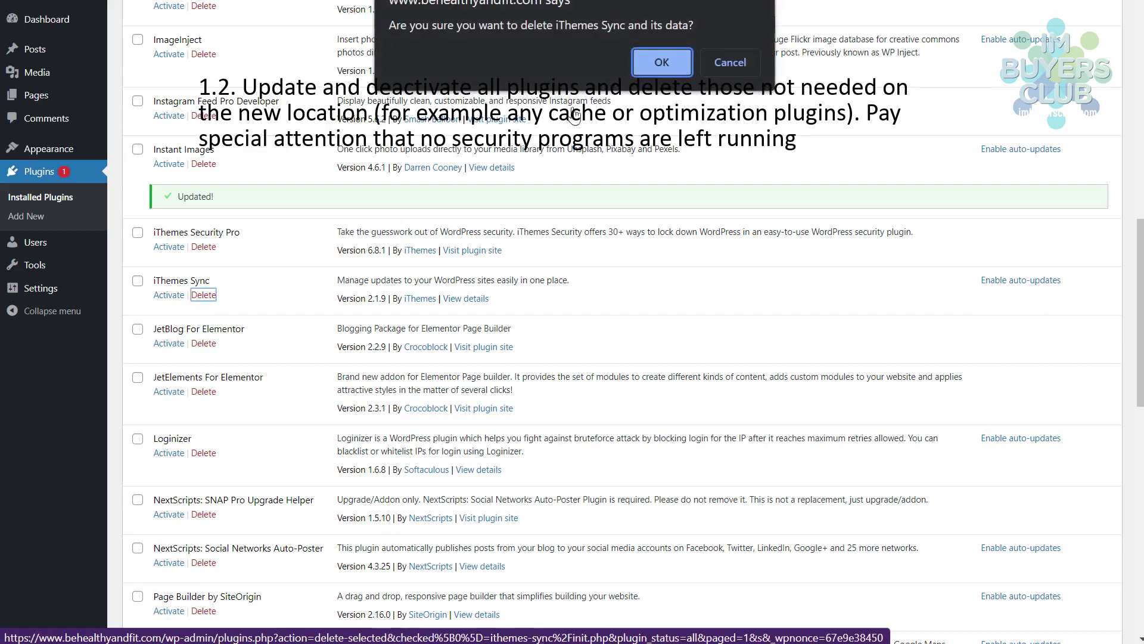
pyautogui.click(665, 57)
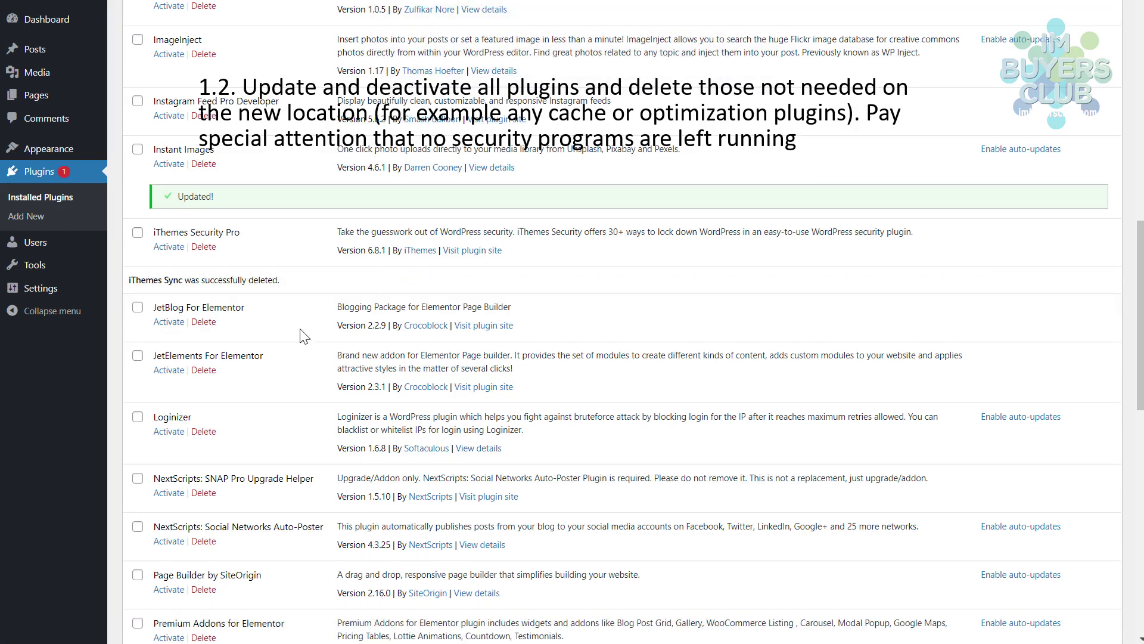
pyautogui.scroll(-3, 334, 314)
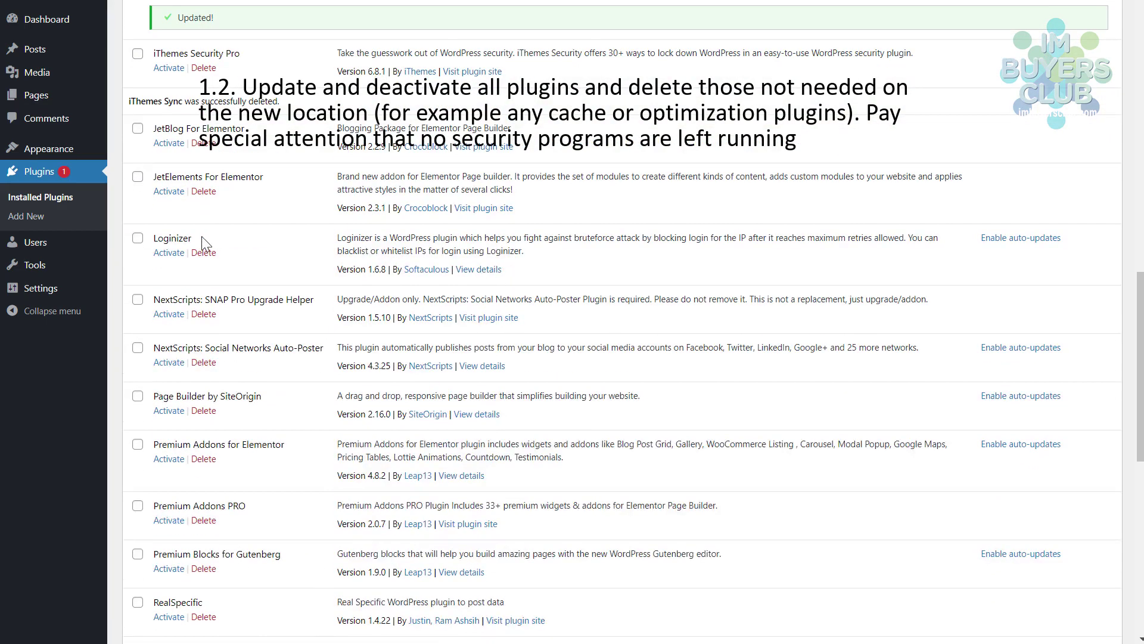
pyautogui.scroll(-2, 278, 353)
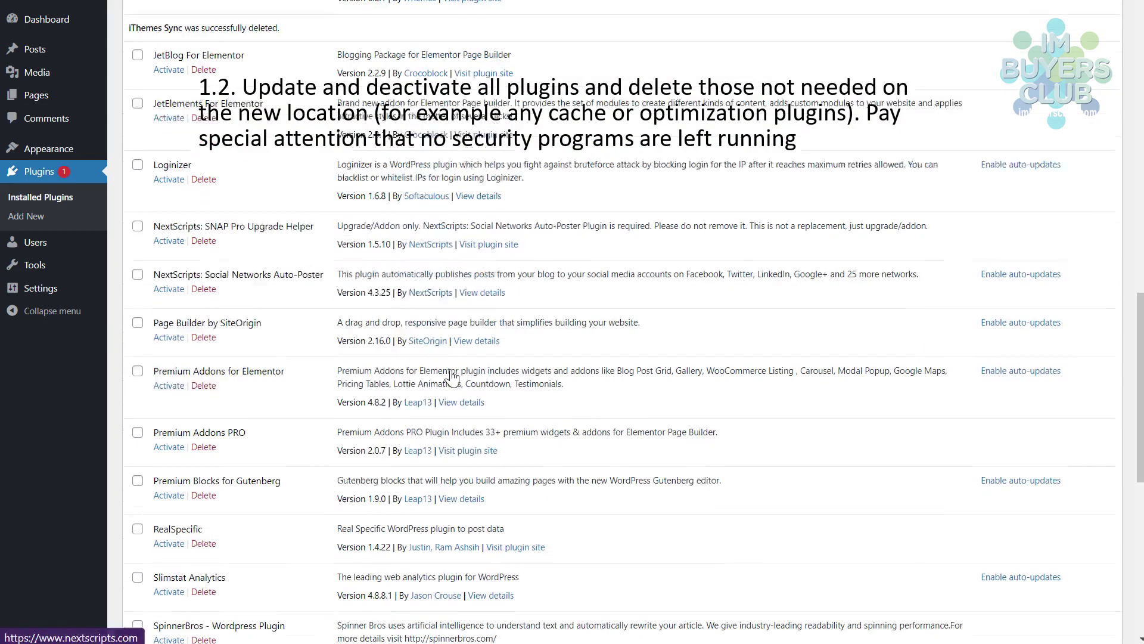
pyautogui.scroll(-2, 466, 353)
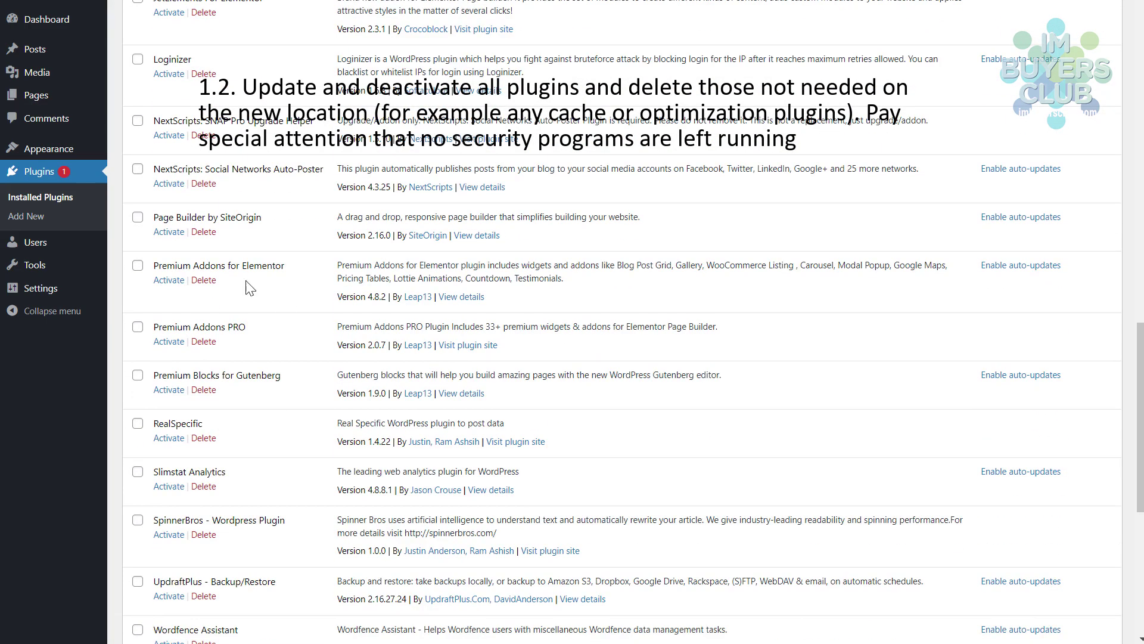
pyautogui.scroll(-2, 265, 378)
pyautogui.scroll(-2, 343, 299)
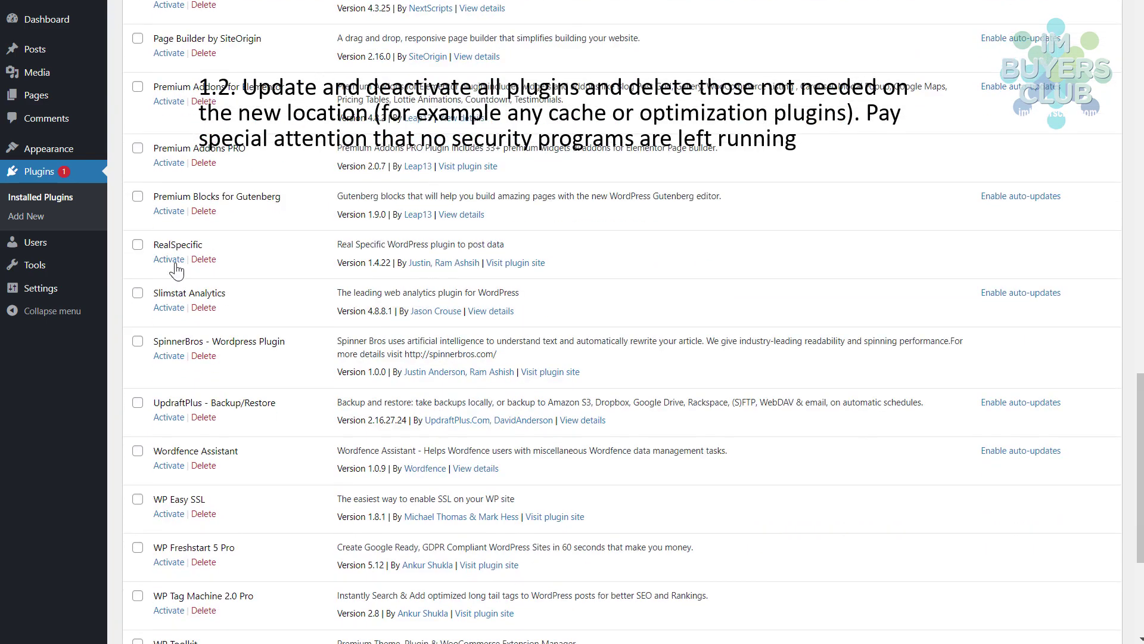
# - Delete the RealSpecific and SpinnerBros plugins, confirming each prompt
pyautogui.click(203, 258)
pyautogui.click(660, 62)
pyautogui.click(206, 337)
pyautogui.click(666, 83)
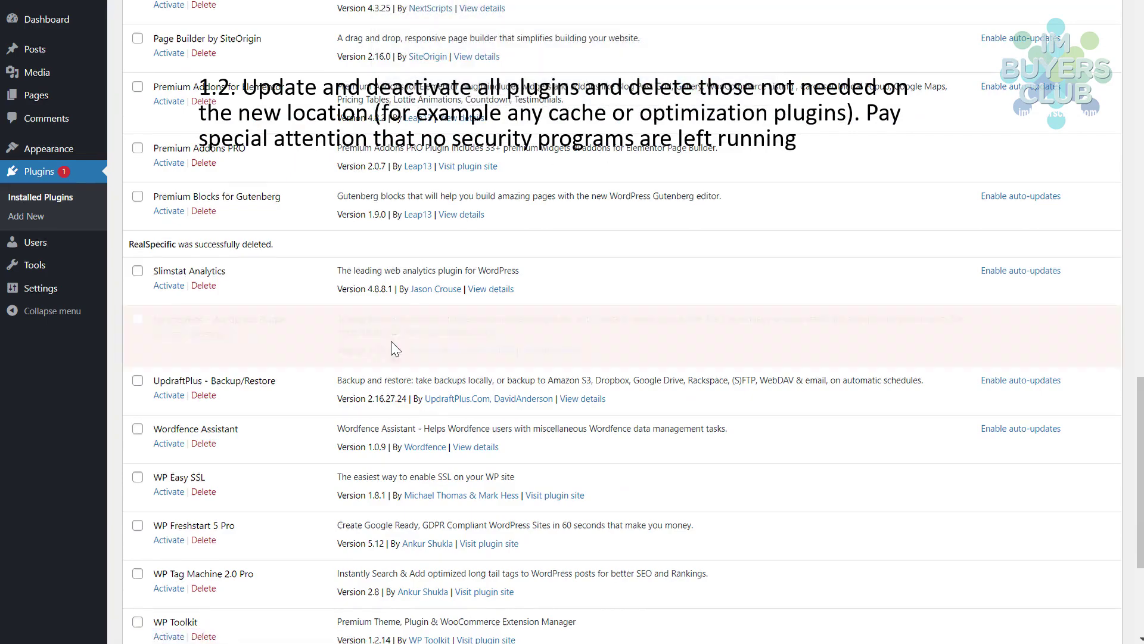
pyautogui.scroll(-3, 277, 238)
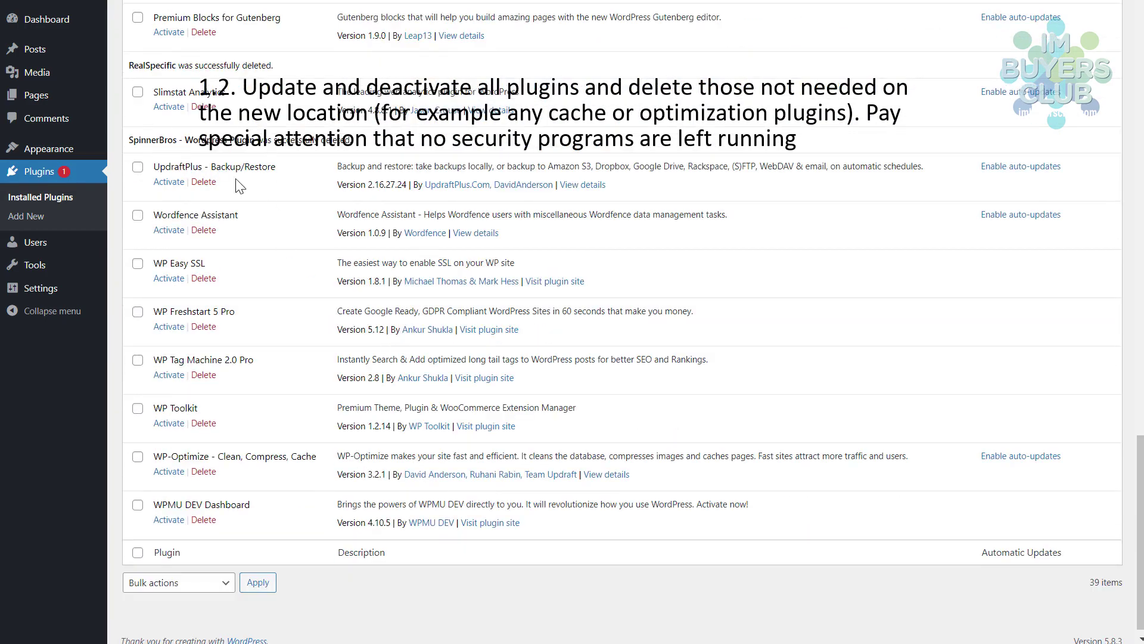
# - Delete the UpdraftPlus - Backup/Restore and Wordfence Assistant plugins, confirming each prompt
pyautogui.click(203, 182)
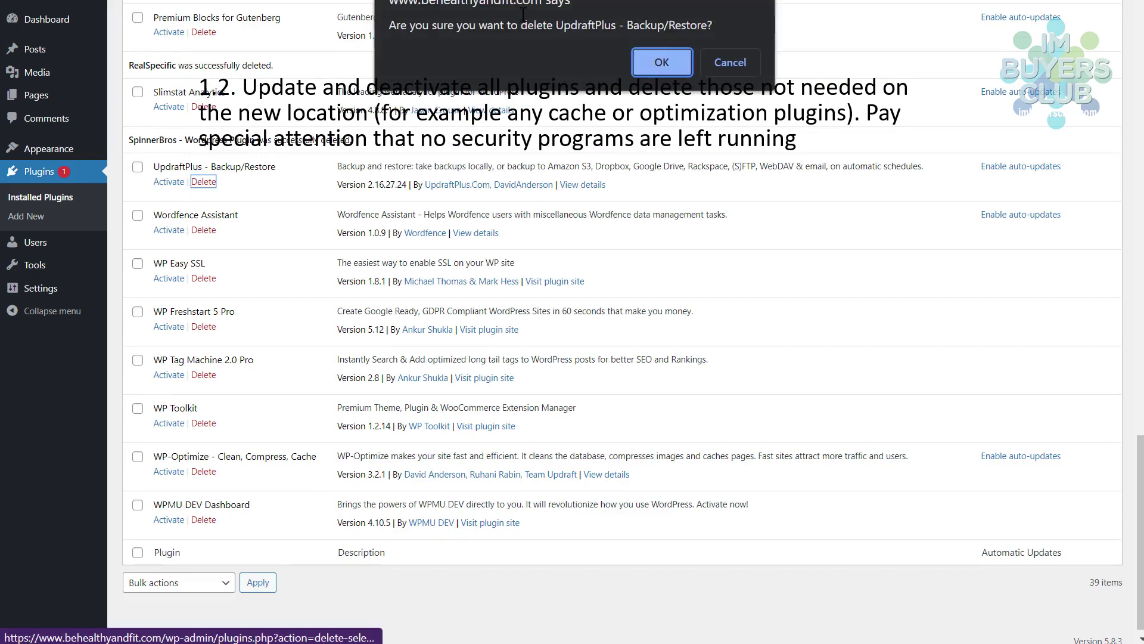
pyautogui.click(662, 63)
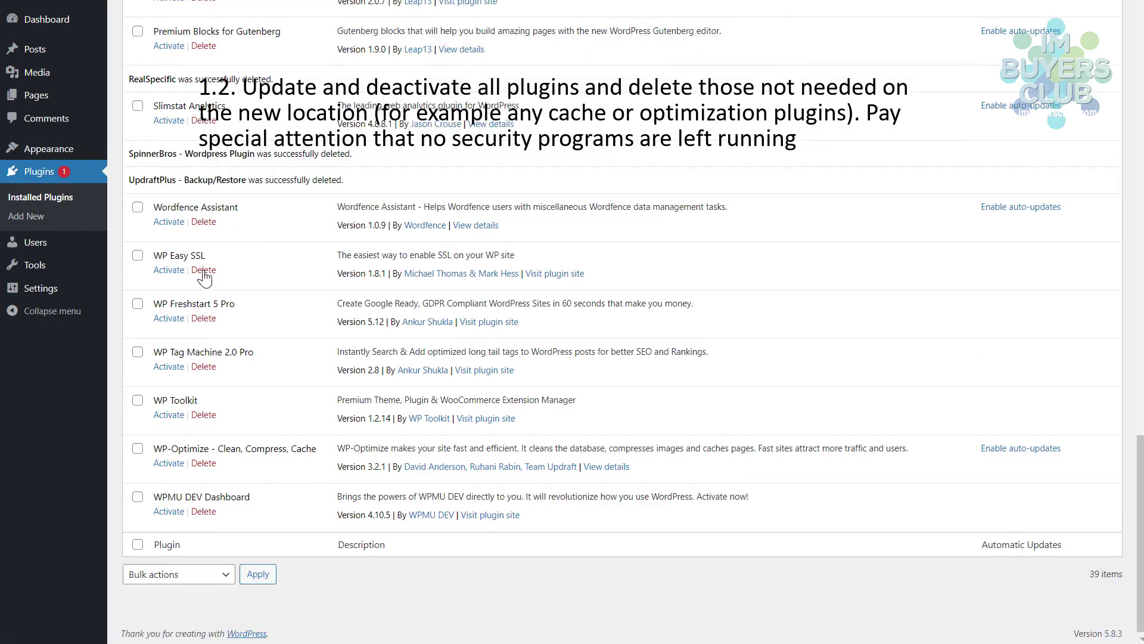
pyautogui.click(203, 221)
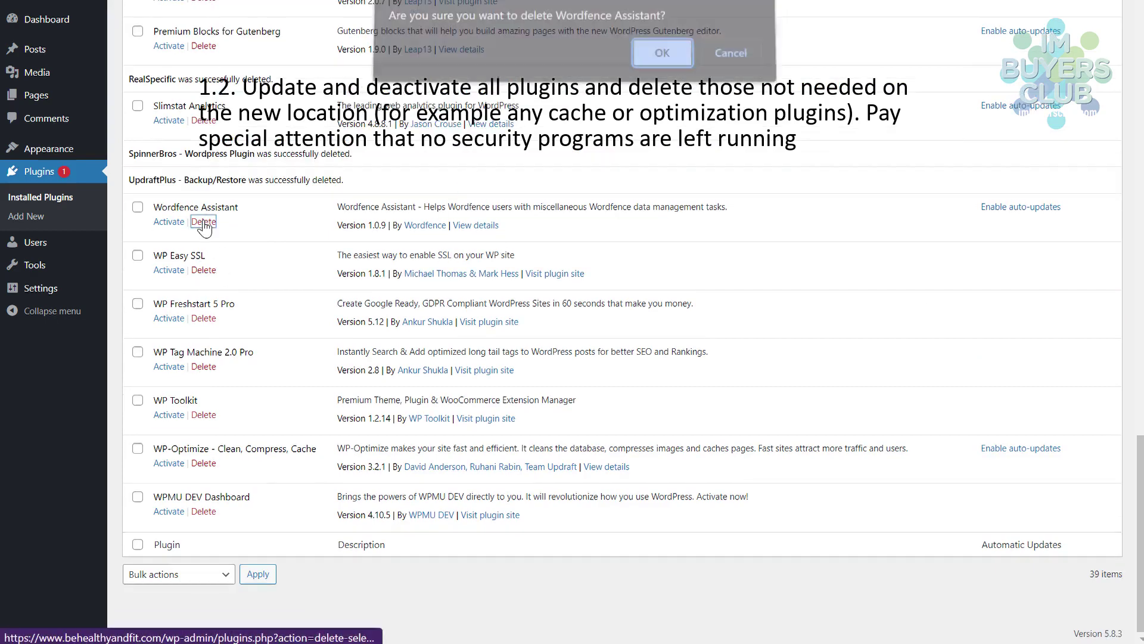
pyautogui.click(660, 60)
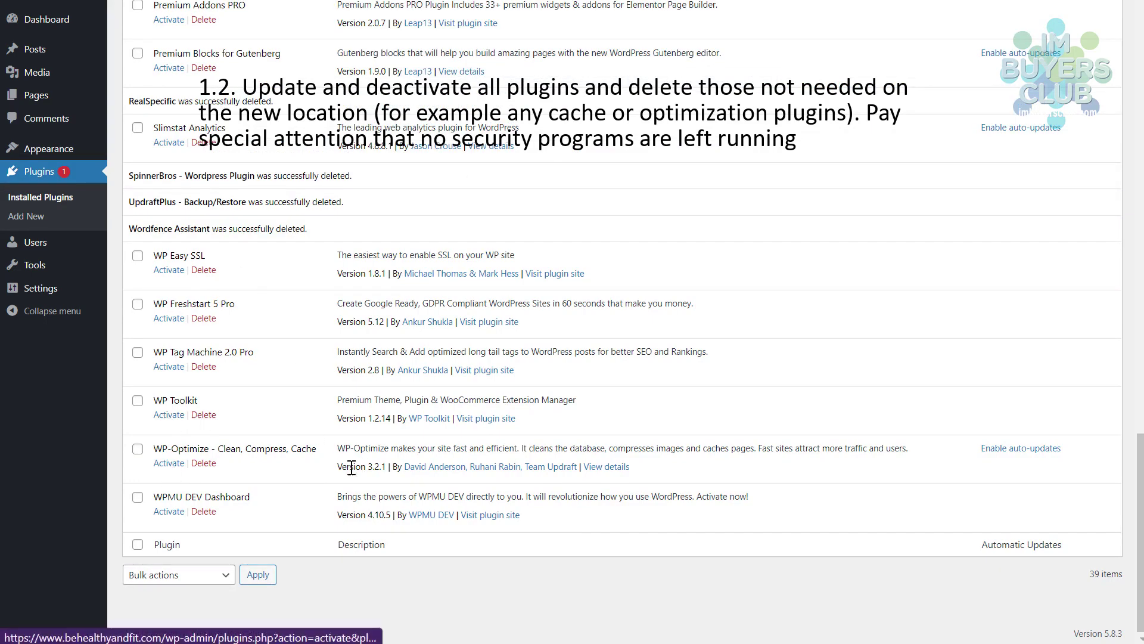
pyautogui.scroll(10, 452, 286)
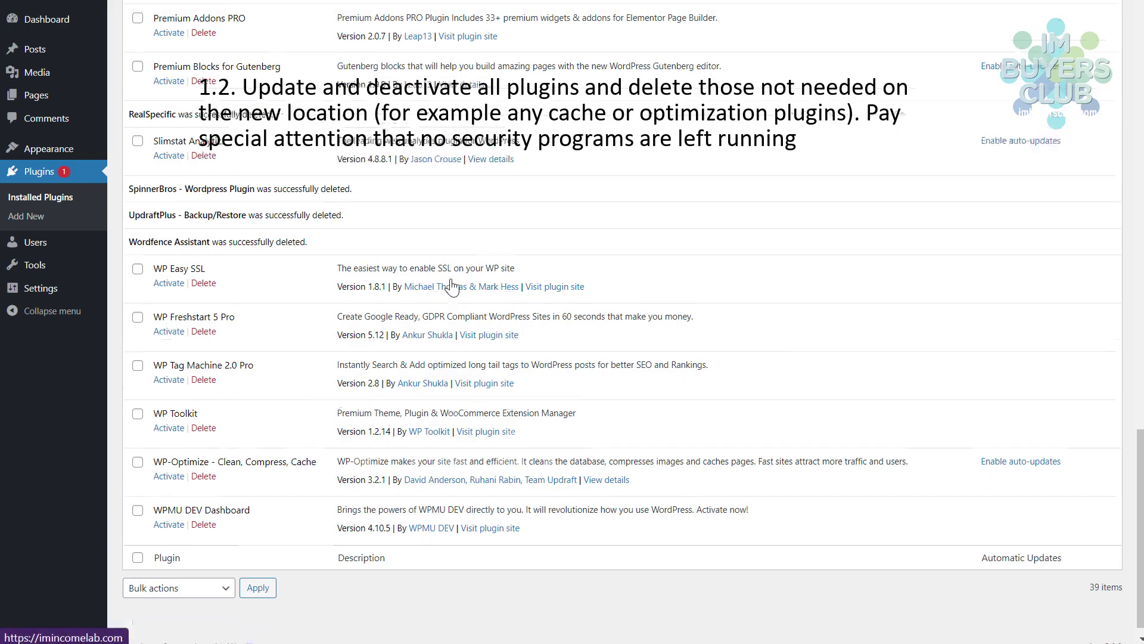
pyautogui.scroll(12, 453, 288)
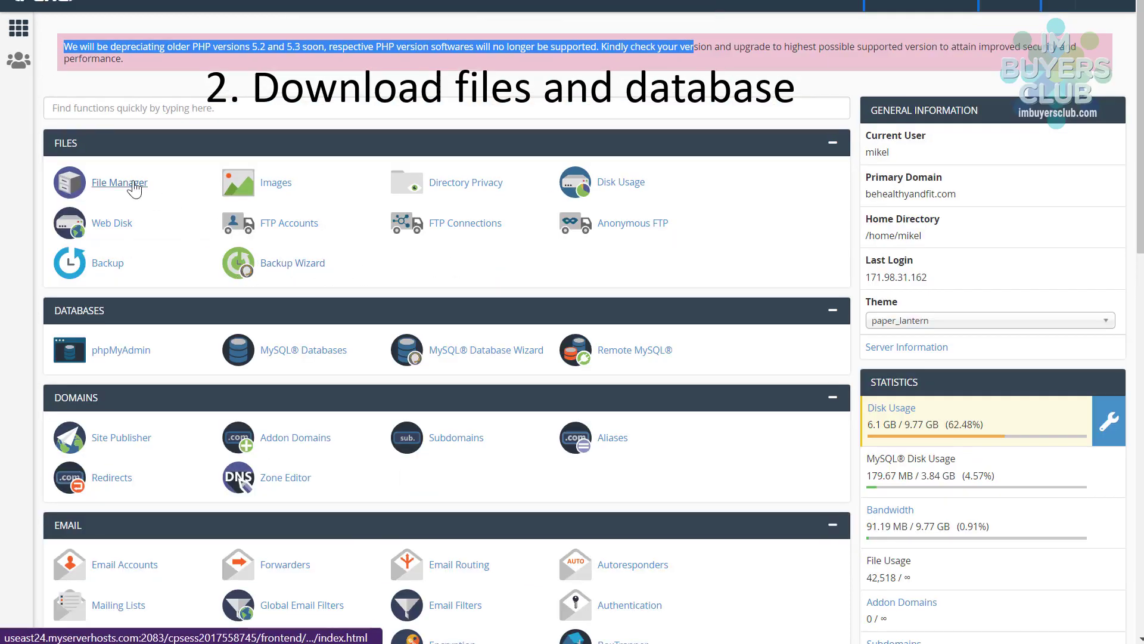
# - Launch File Manager from the Files section of cPanel
pyautogui.click(125, 182)
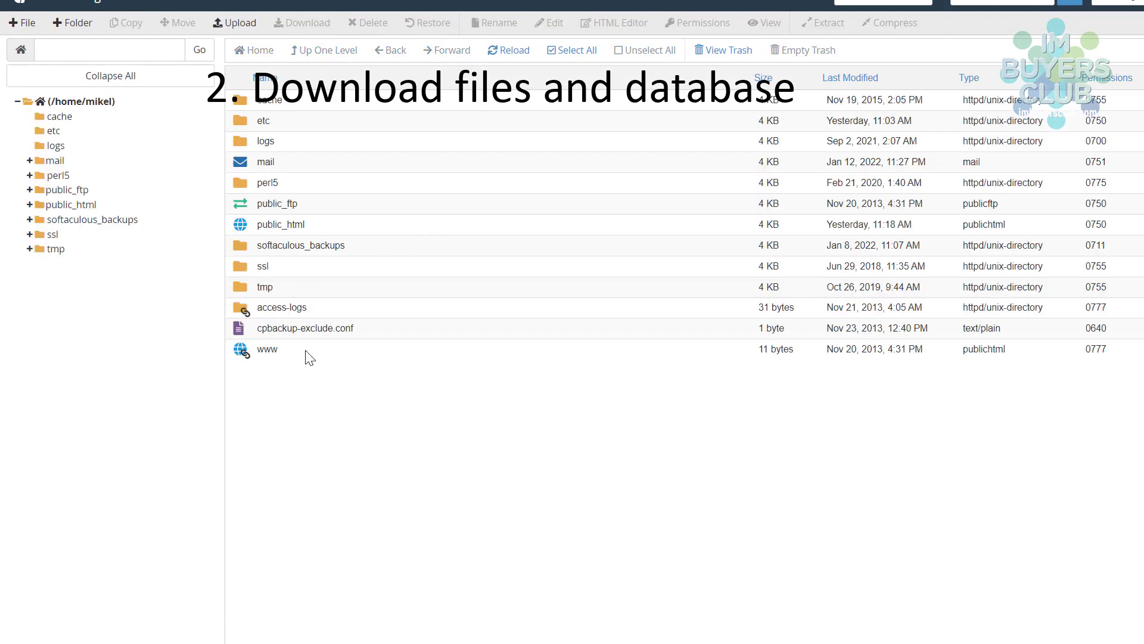
# - Delete the updraft folder from public_html/wp-content
pyautogui.doubleClick(247, 226)
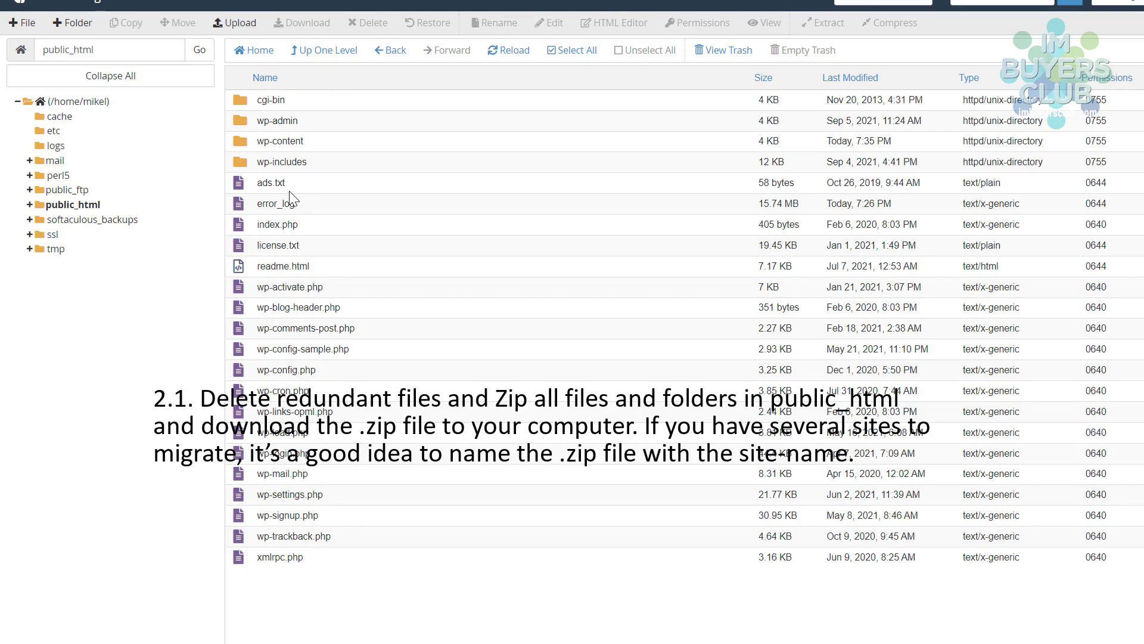
pyautogui.doubleClick(245, 142)
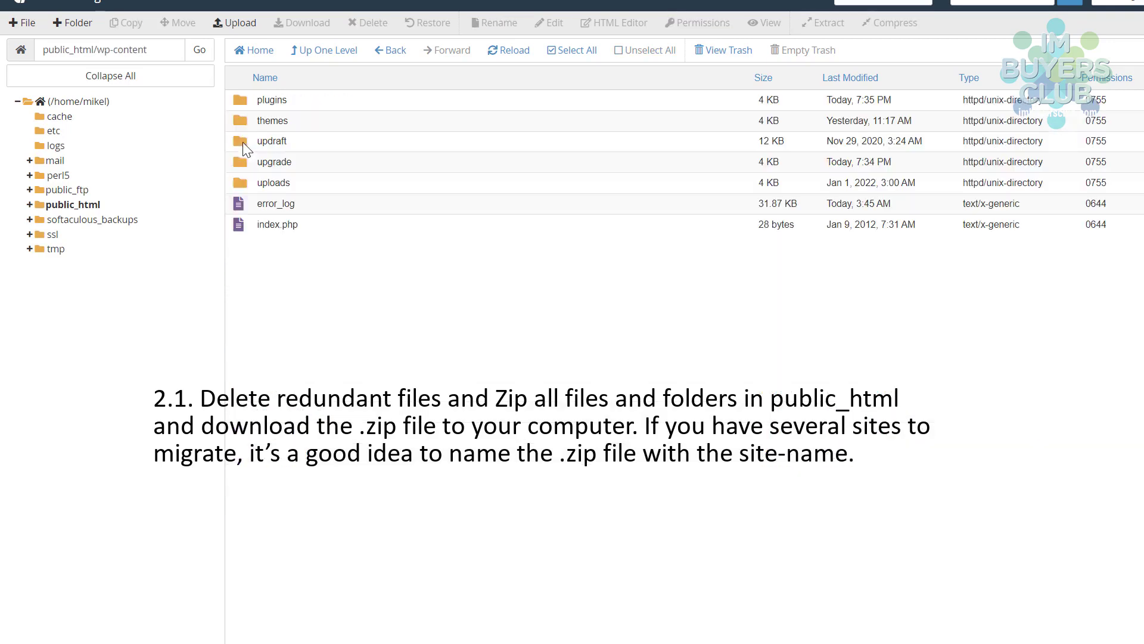
pyautogui.doubleClick(245, 141)
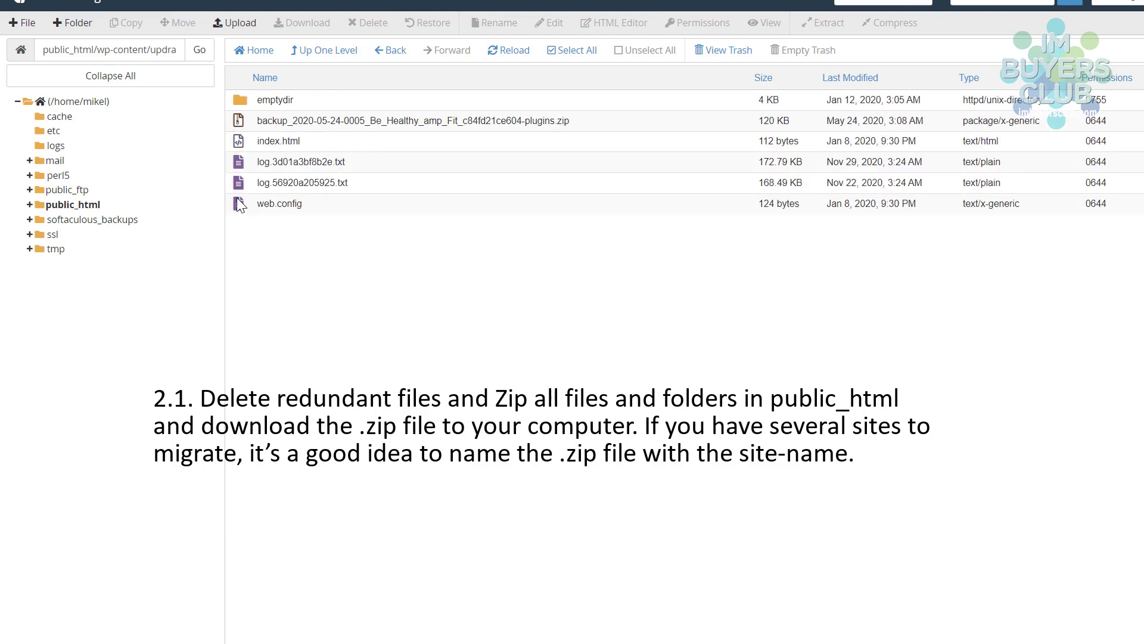
pyautogui.click(328, 52)
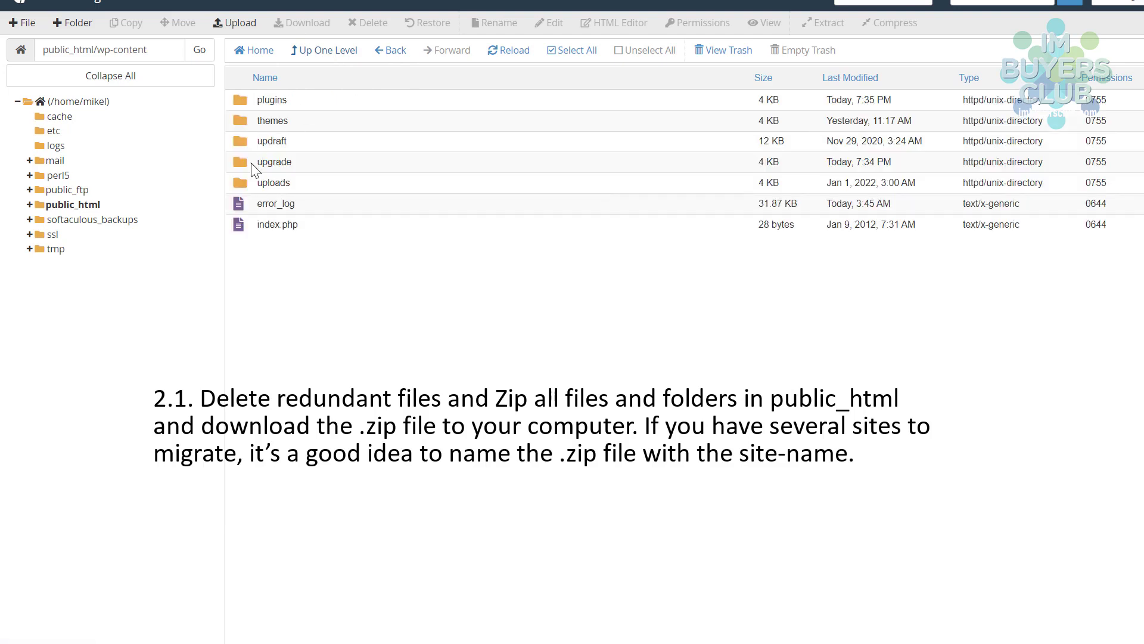
pyautogui.click(237, 139)
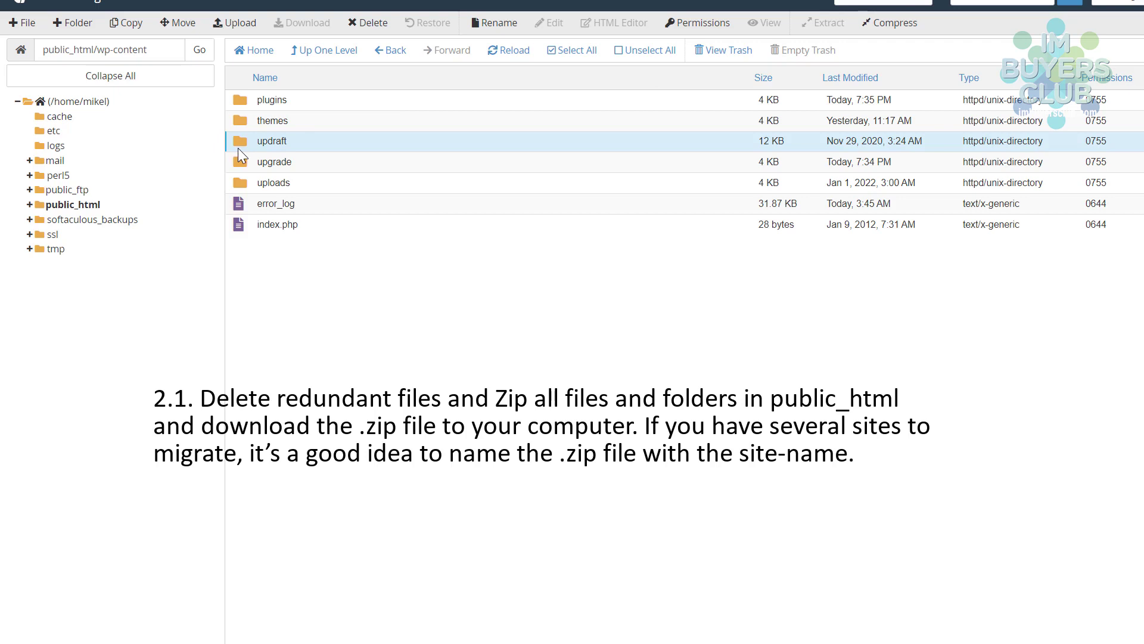
pyautogui.rightClick(240, 138)
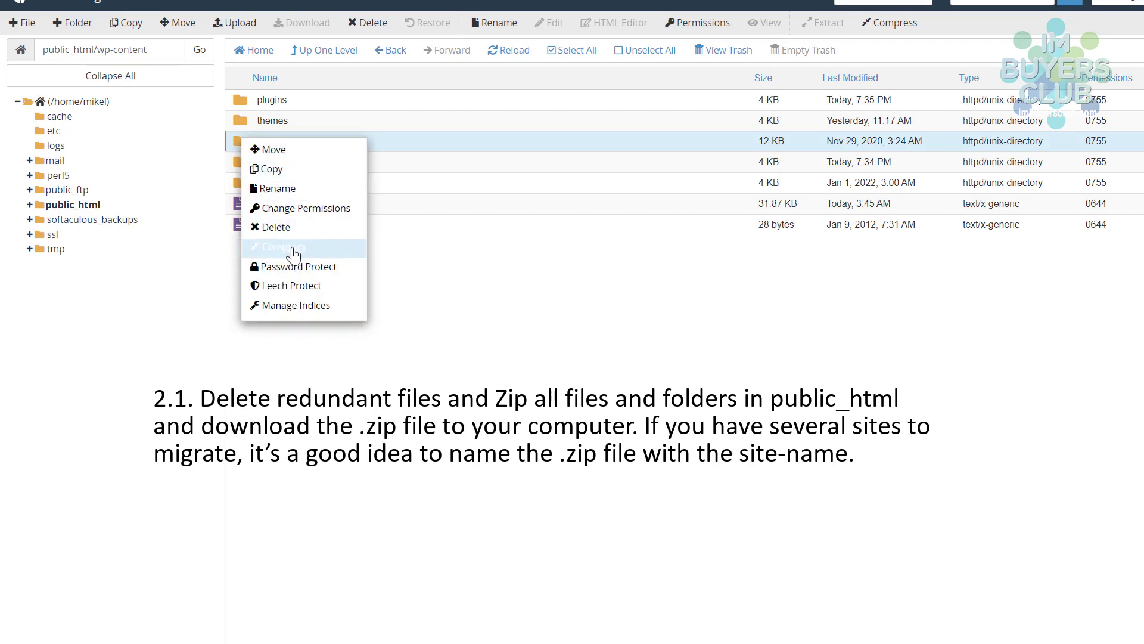
pyautogui.click(268, 228)
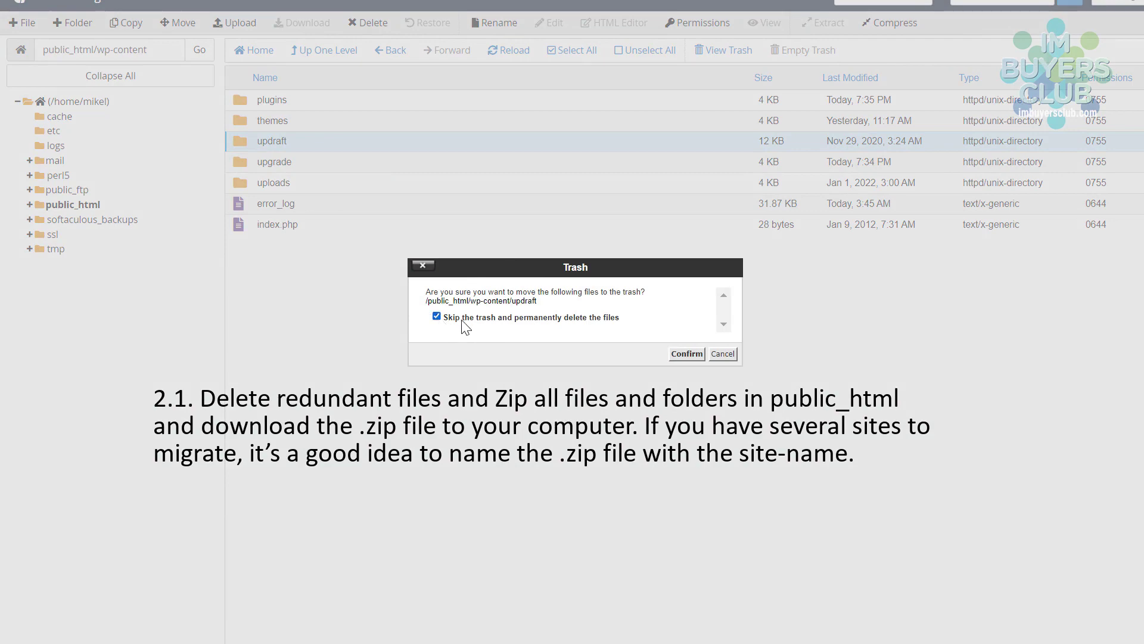
pyautogui.click(679, 354)
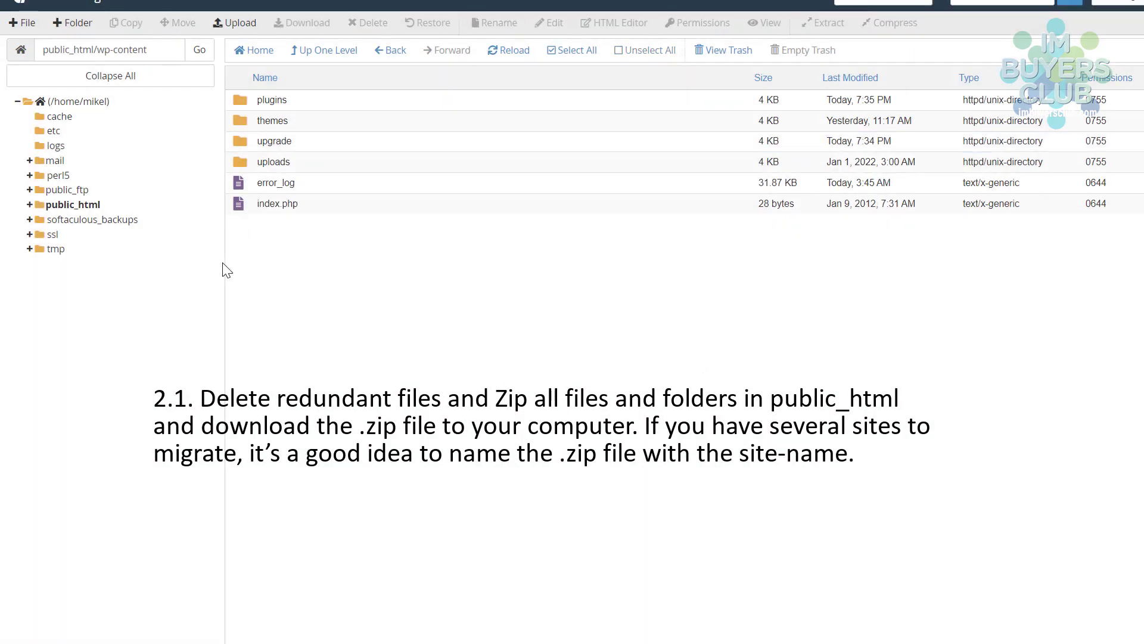
# - Delete the pb_backupbuddy folder from wp-content/uploads
pyautogui.doubleClick(237, 160)
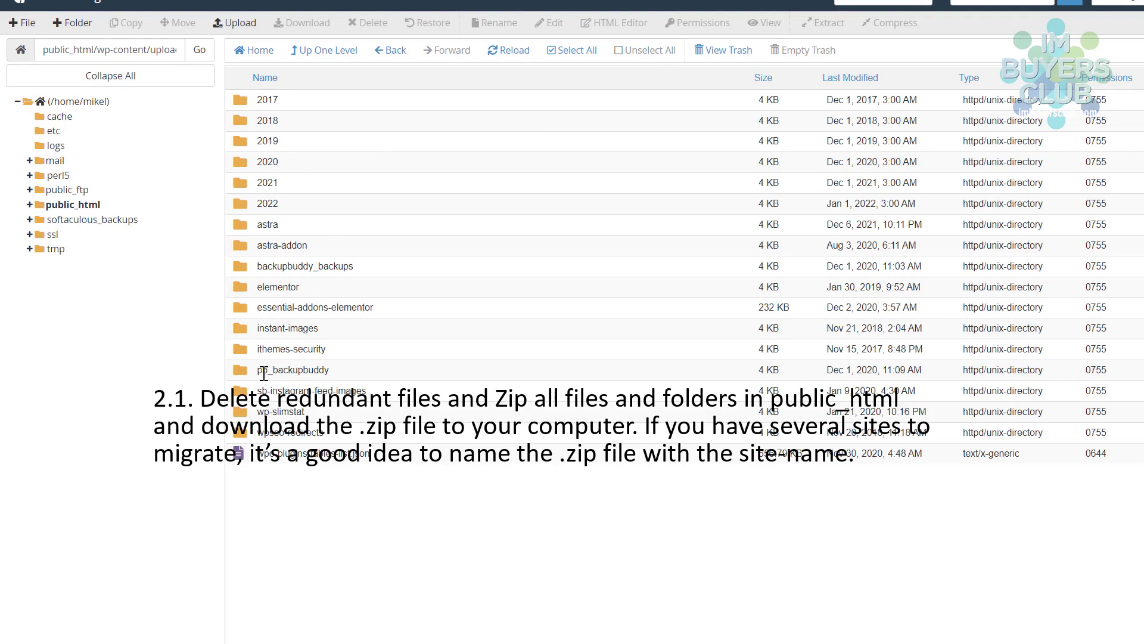
pyautogui.doubleClick(245, 369)
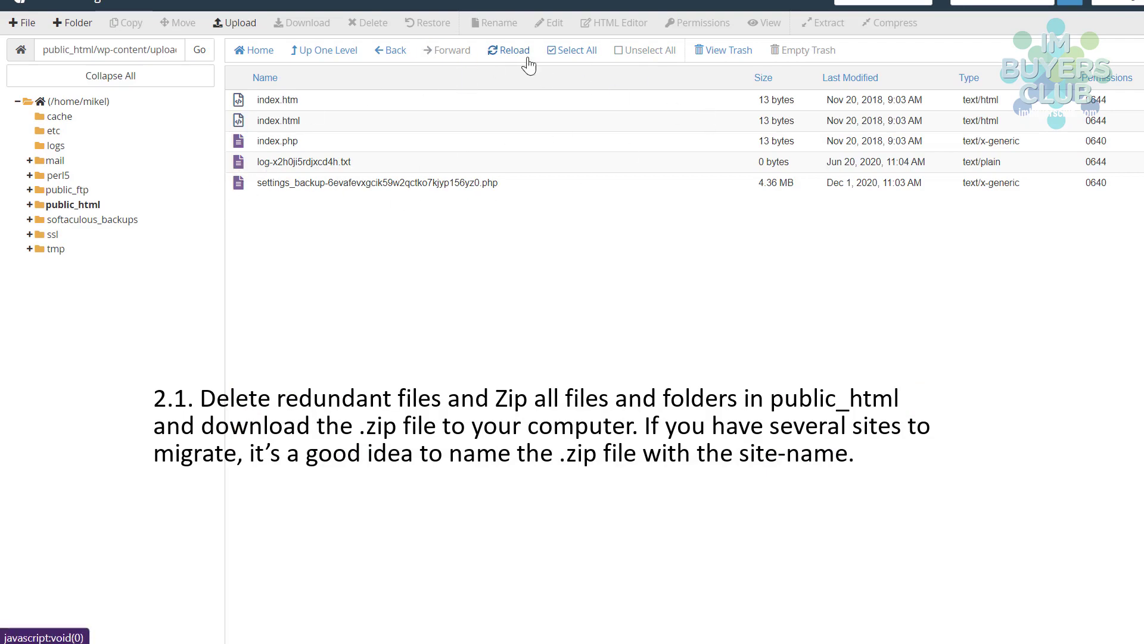
pyautogui.click(334, 56)
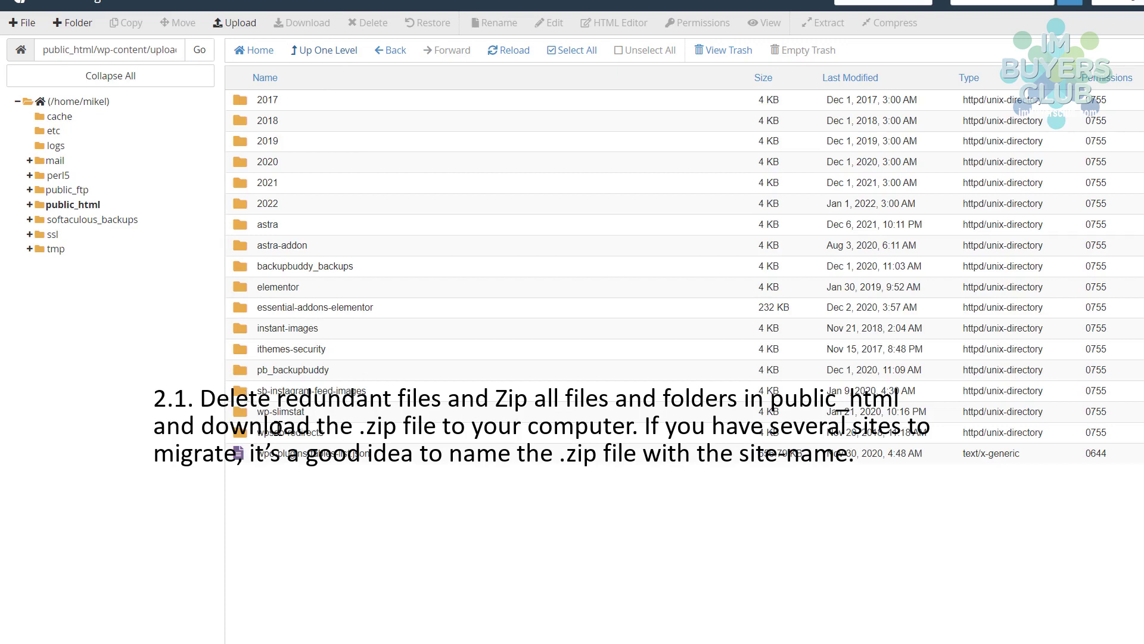
pyautogui.click(246, 371)
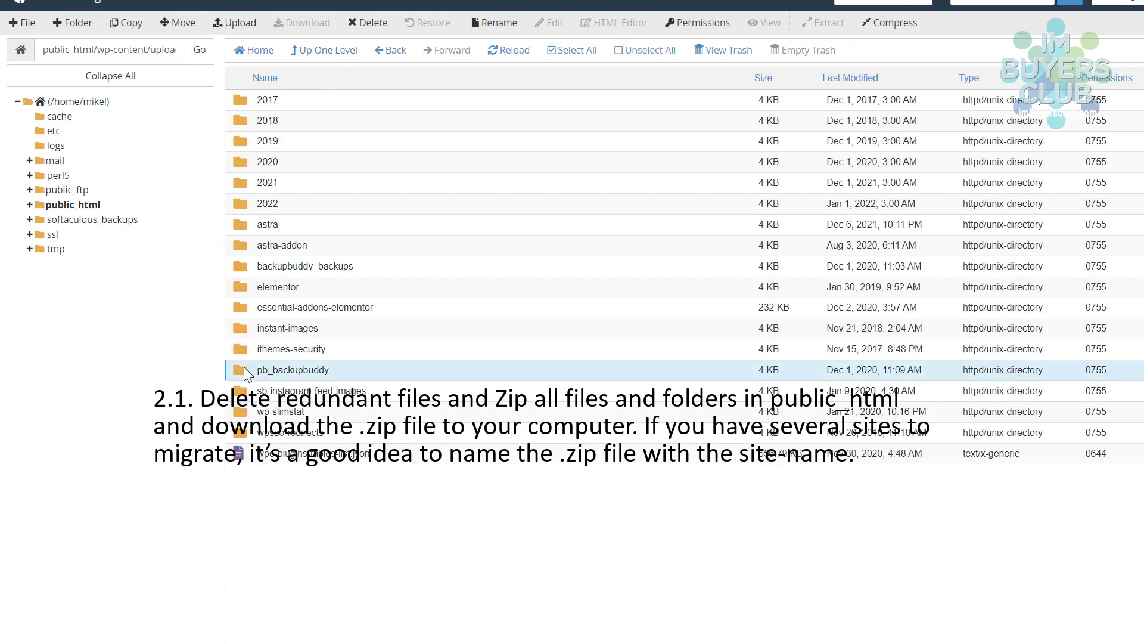
pyautogui.rightClick(246, 371)
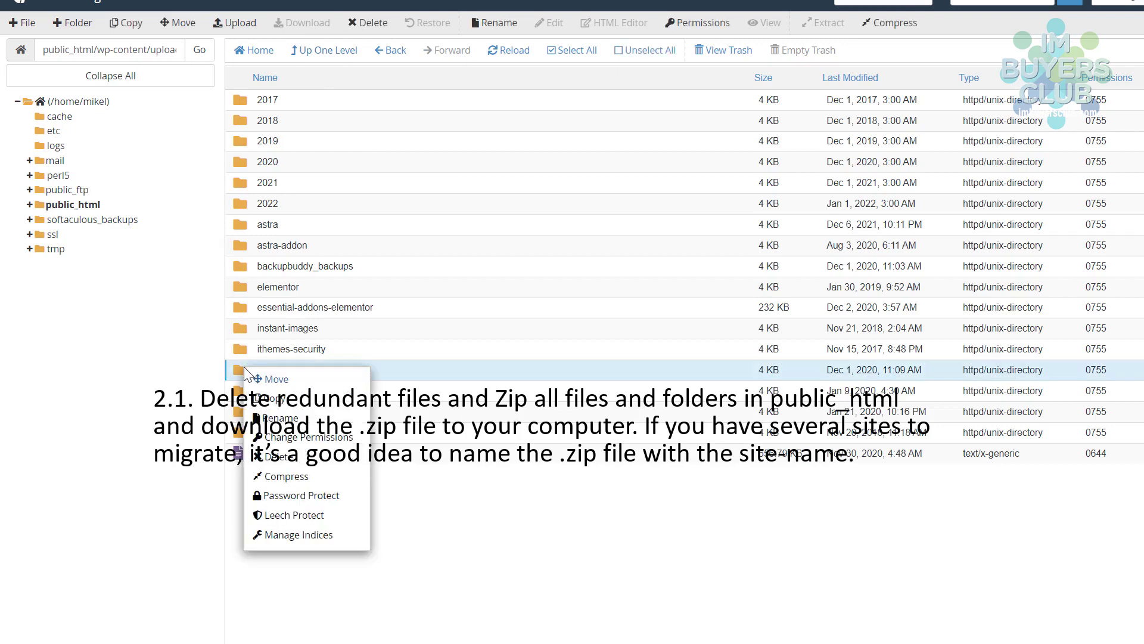
pyautogui.click(284, 457)
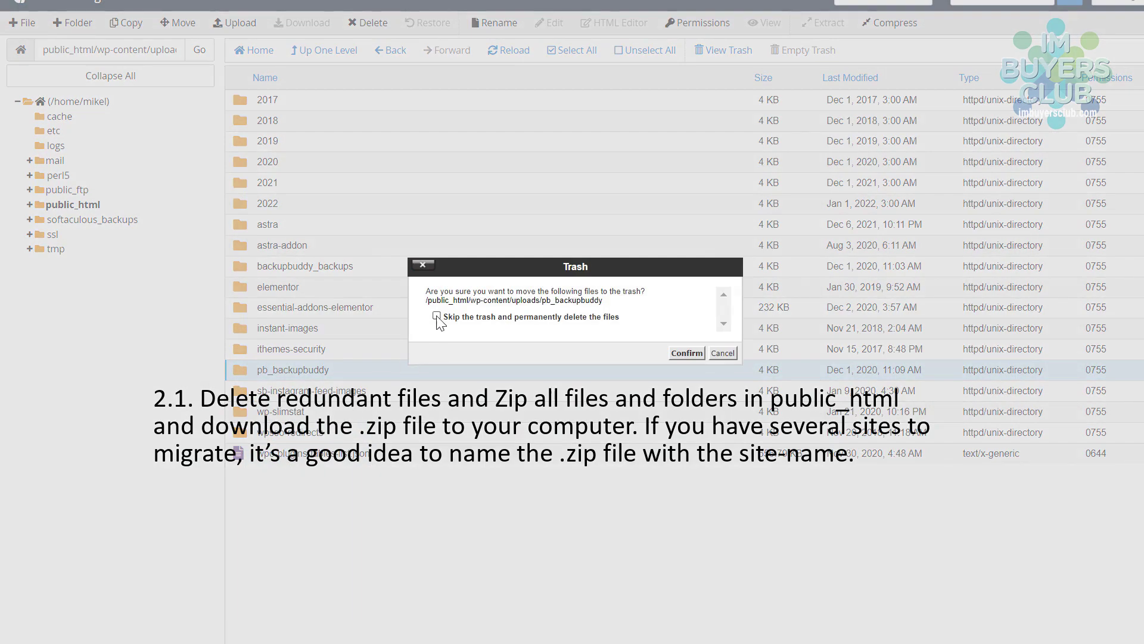
pyautogui.click(687, 353)
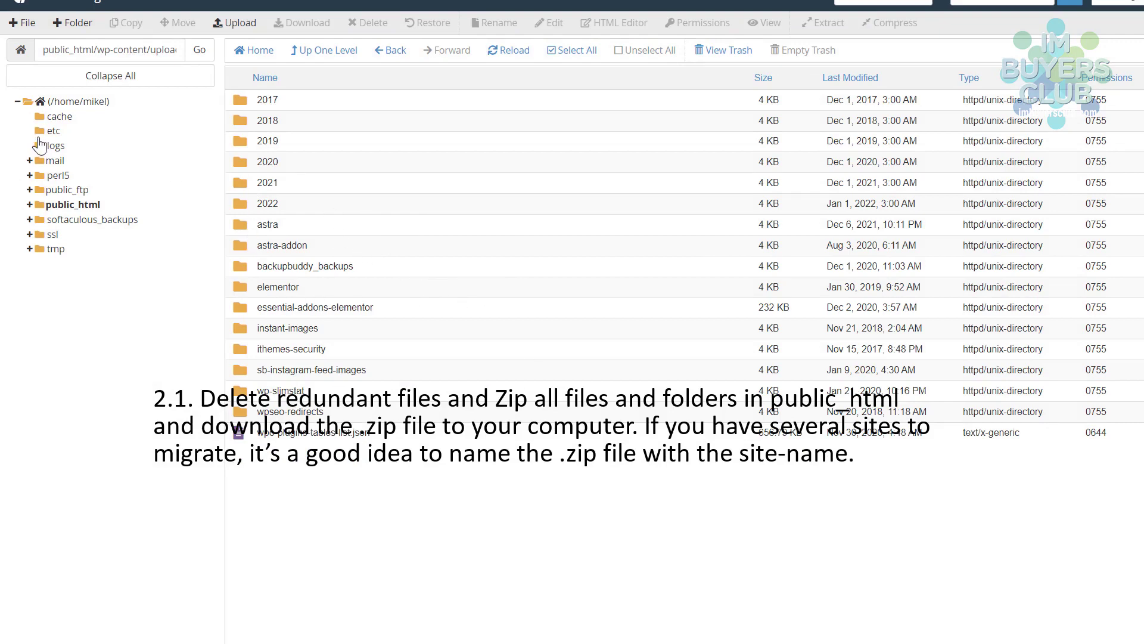
# - In public_html, select every item from cgi-bin down to xmlrpc.php
pyautogui.click(319, 59)
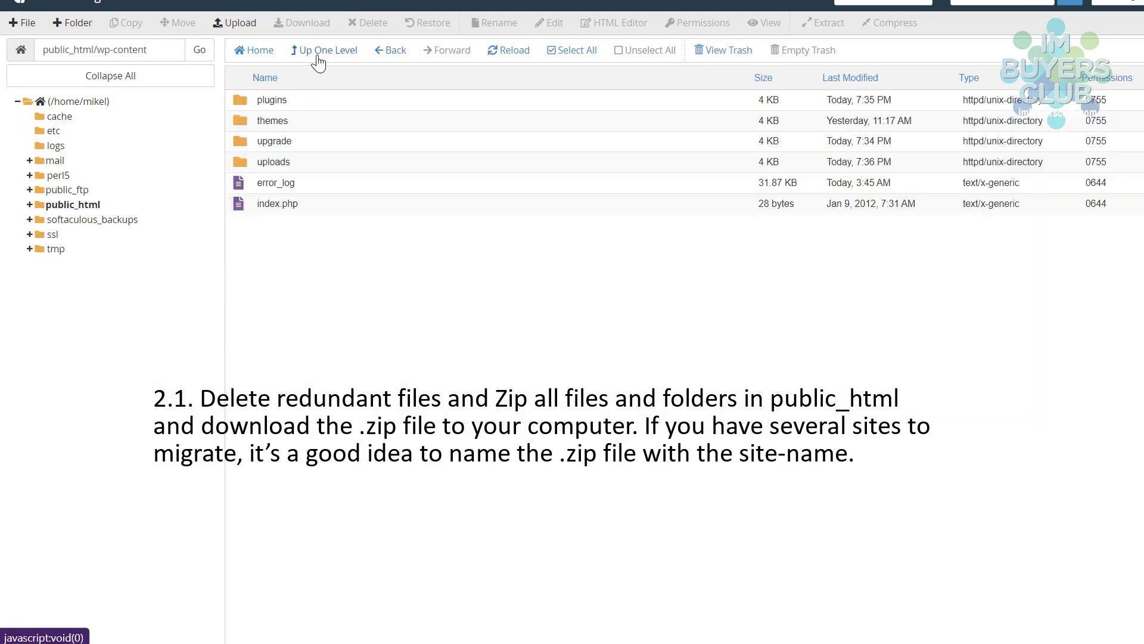
pyautogui.click(317, 55)
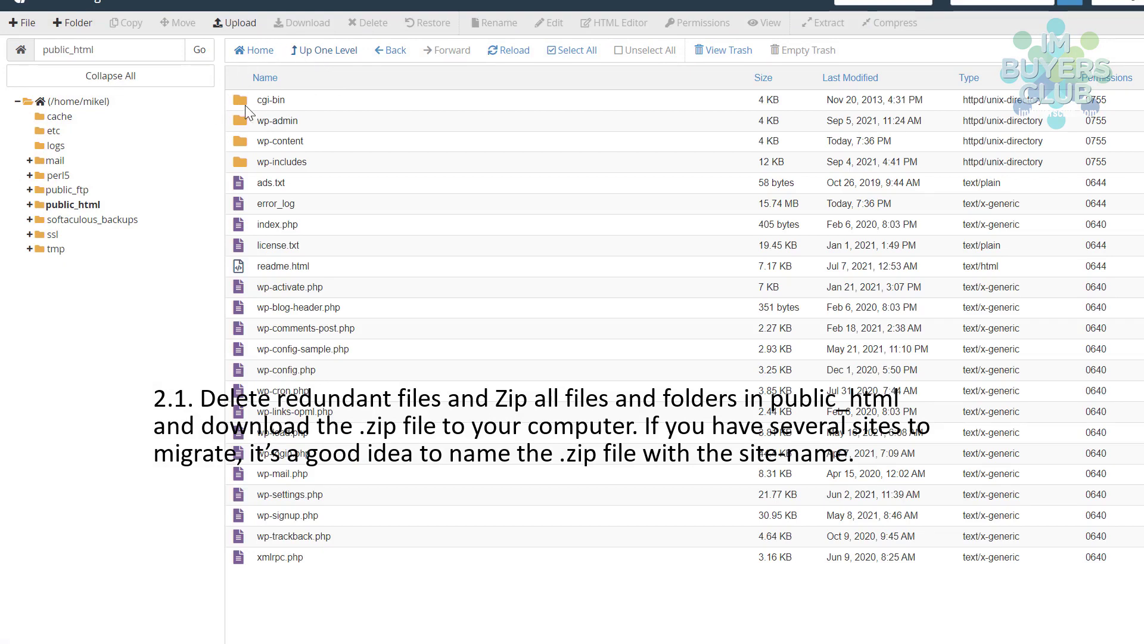
pyautogui.click(260, 102)
pyautogui.click(269, 119)
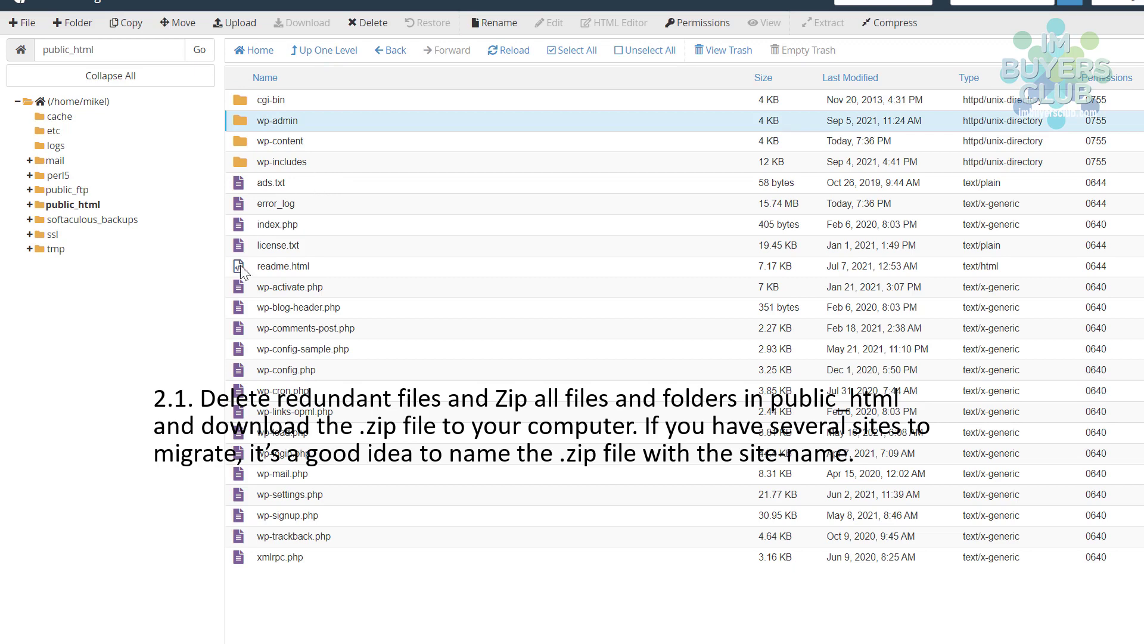
pyautogui.keyDown('shift'); pyautogui.click(261, 565); pyautogui.keyUp('shift')
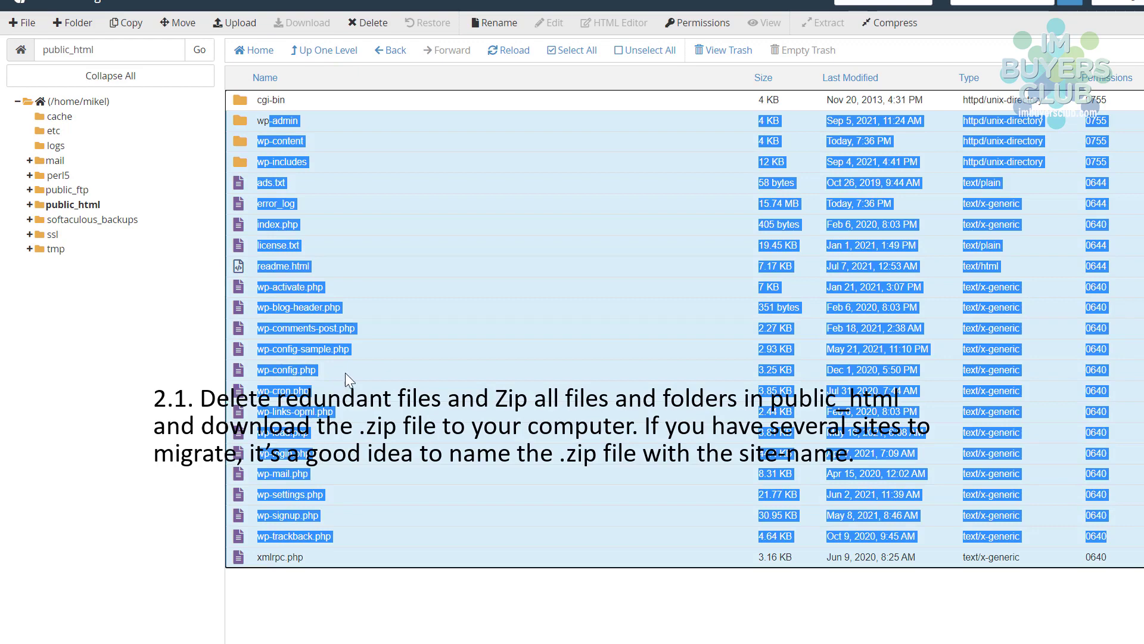
pyautogui.click(309, 263)
pyautogui.click(227, 117)
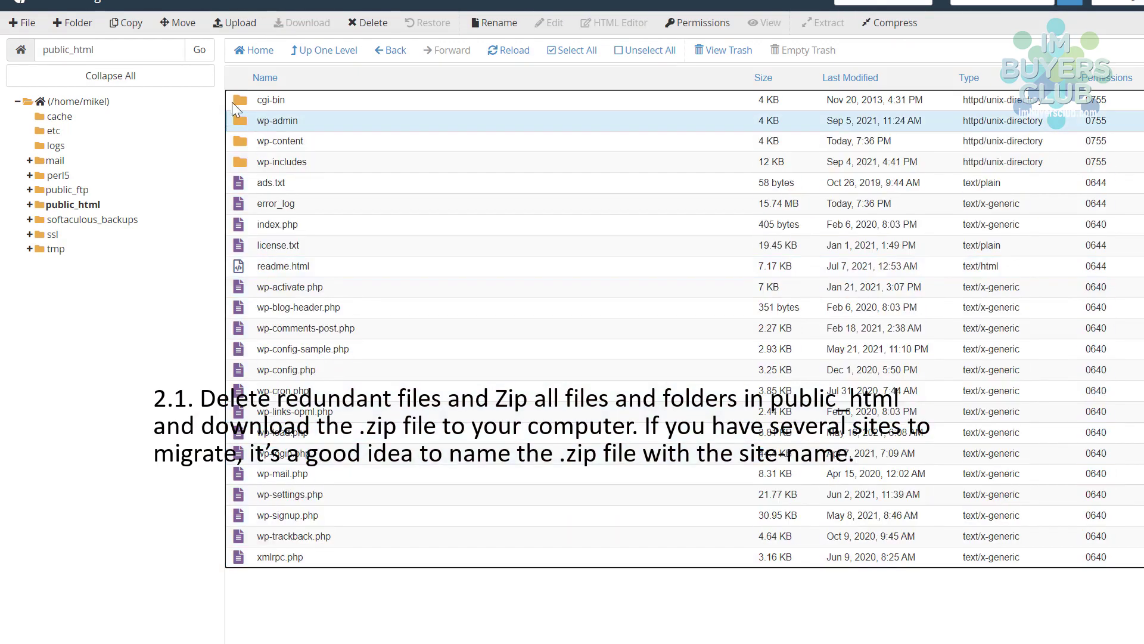
pyautogui.click(231, 102)
pyautogui.hotkey('ctrl', 'a')
pyautogui.click(280, 203)
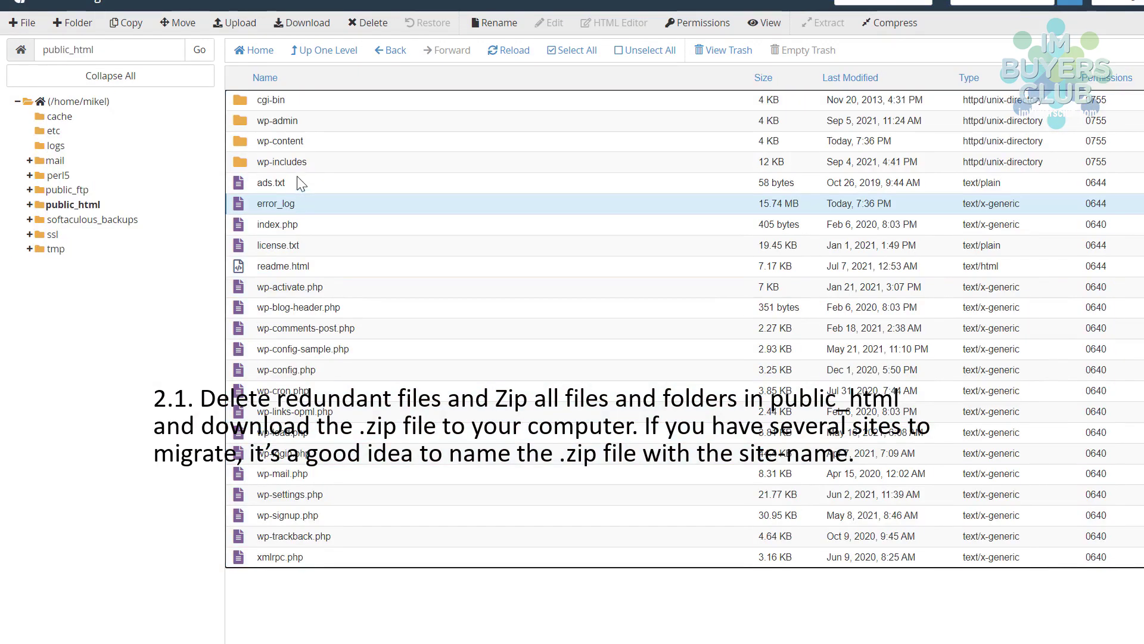
pyautogui.click(246, 105)
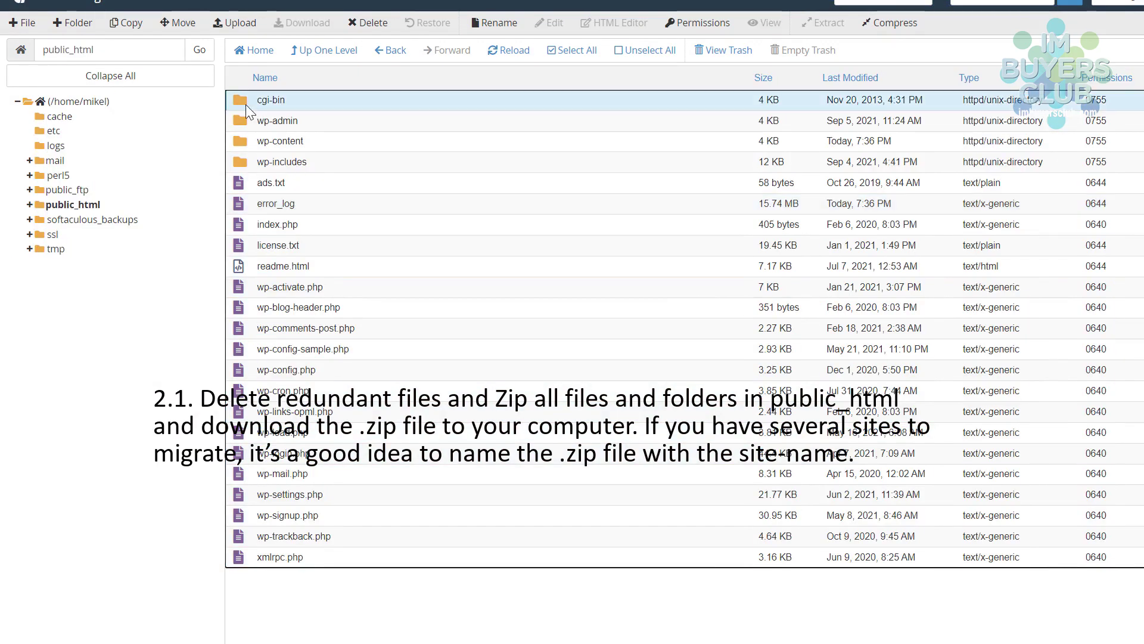
pyautogui.keyDown('shift'); pyautogui.click(244, 564); pyautogui.keyUp('shift')
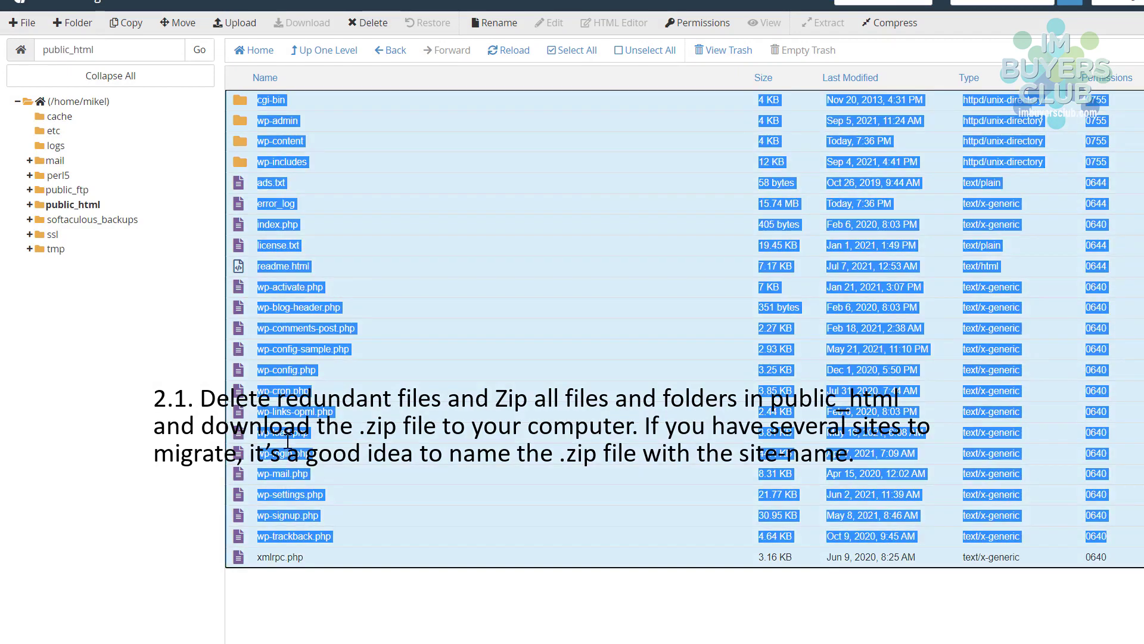
# - Compress the selected items into a Zip archive
pyautogui.click(897, 26)
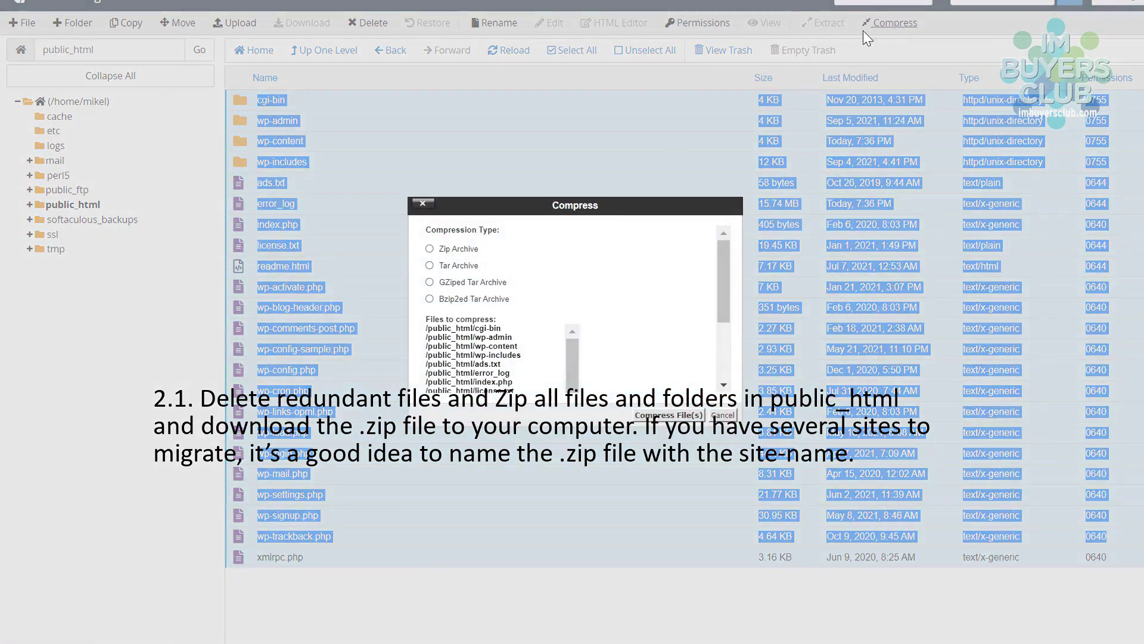
pyautogui.click(429, 249)
pyautogui.click(668, 416)
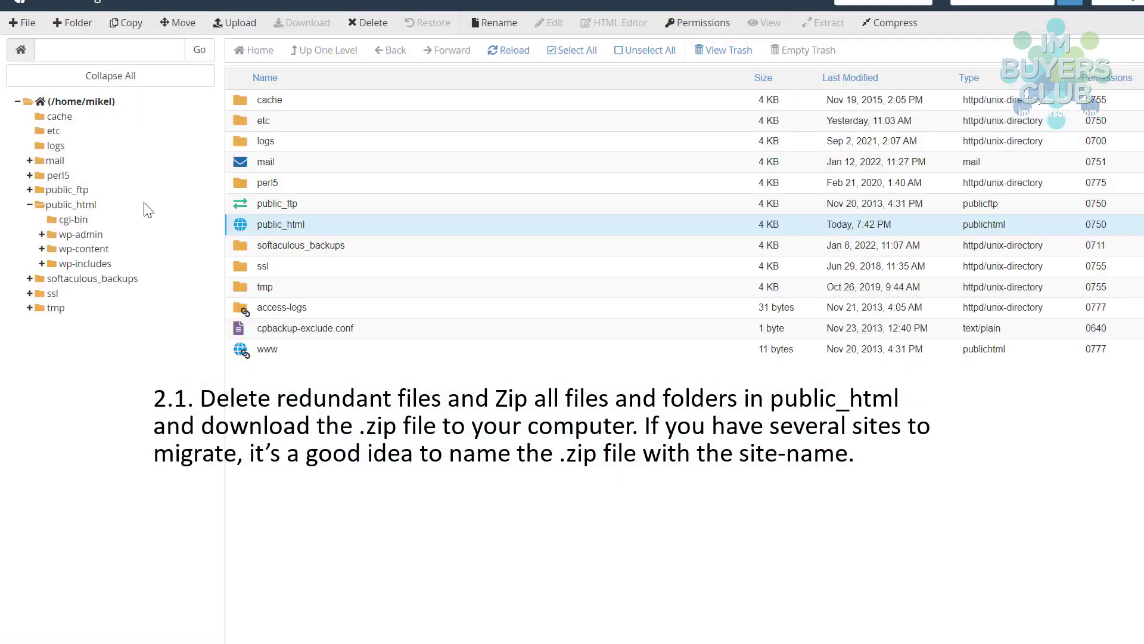
# - Compress the public_html folder into public_html.zip
pyautogui.rightClick(239, 222)
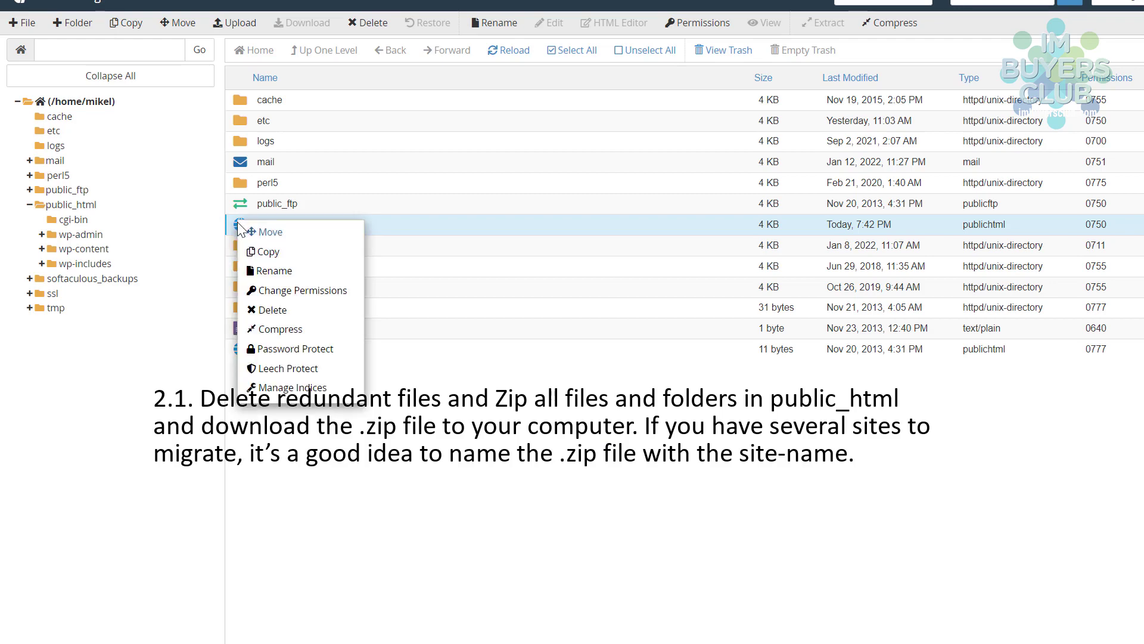
pyautogui.click(298, 338)
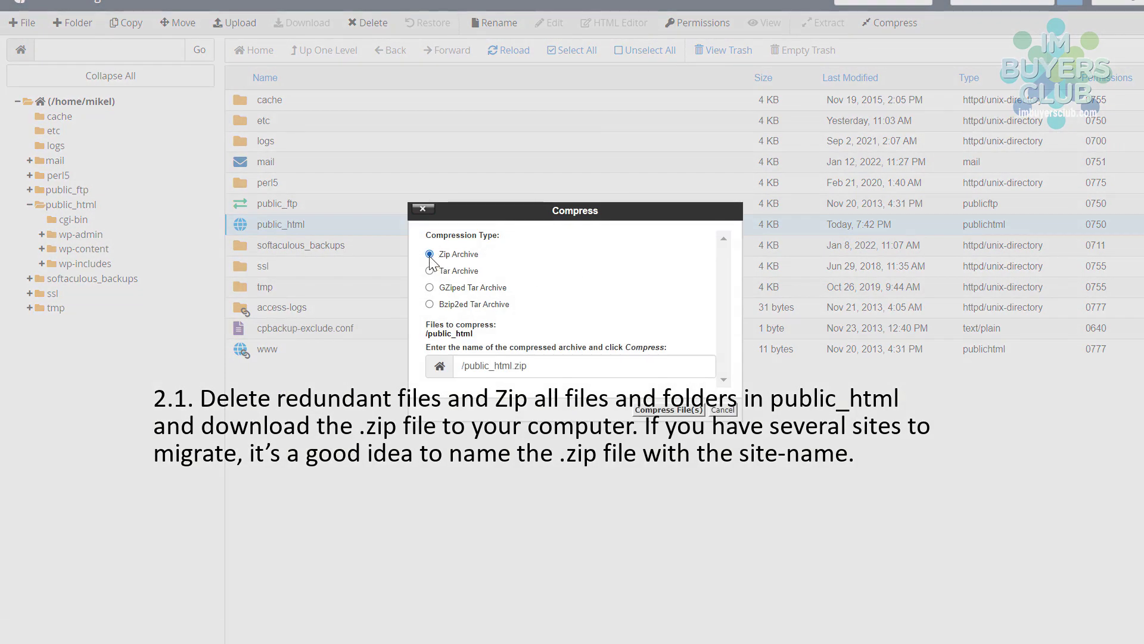
pyautogui.click(678, 411)
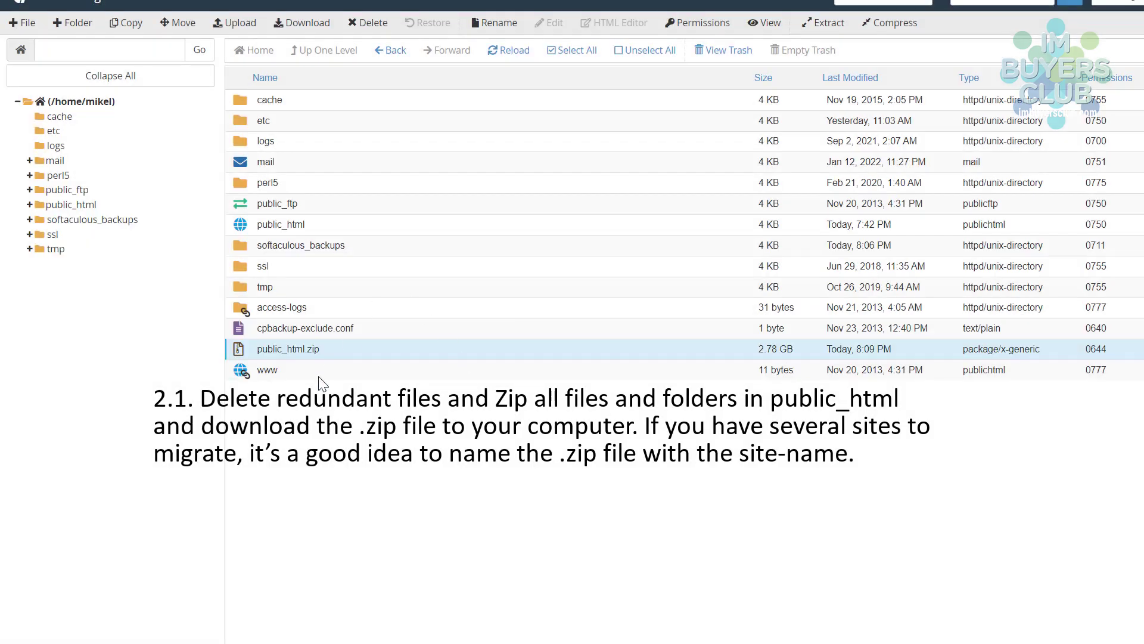
# - Download public_html.zip and return to the cPanel home page
pyautogui.rightClick(247, 350)
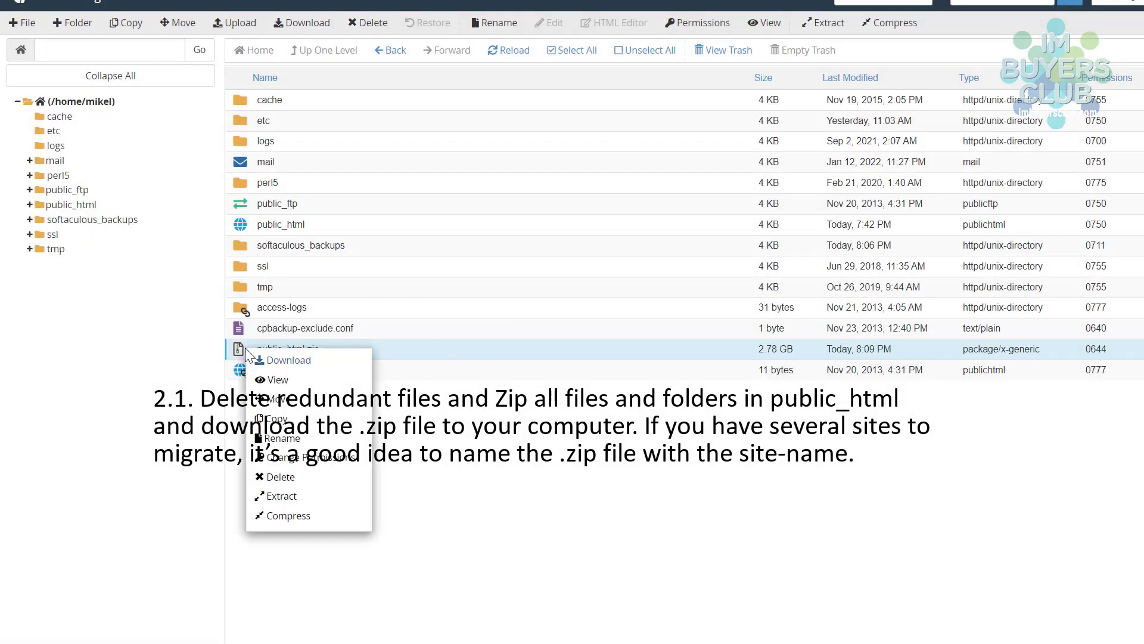
pyautogui.click(276, 365)
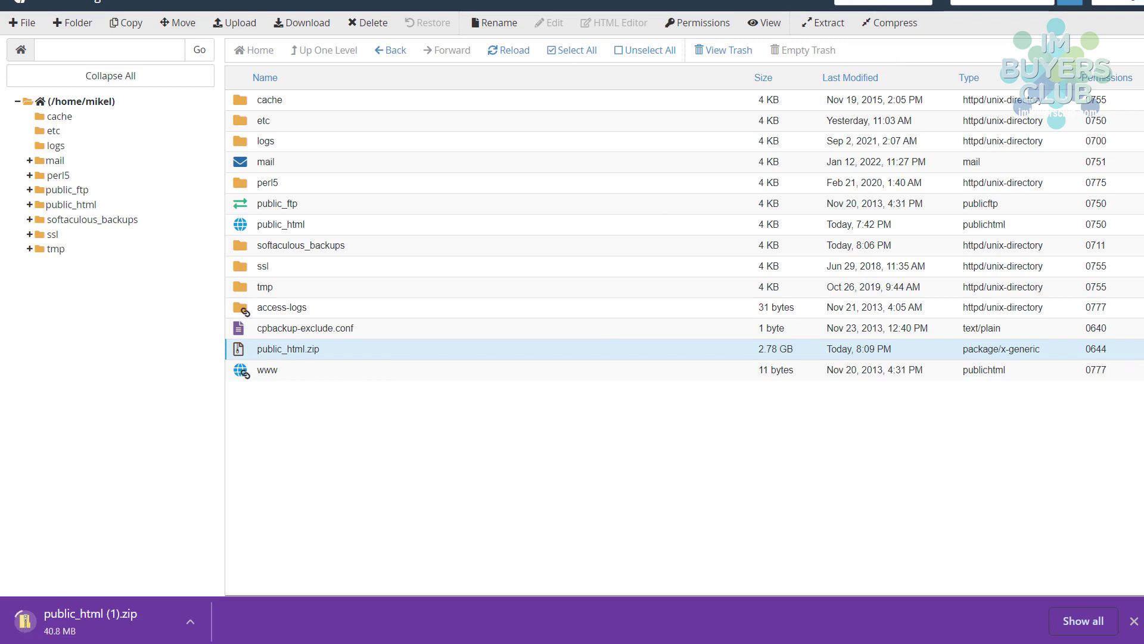
pyautogui.click(71, 5)
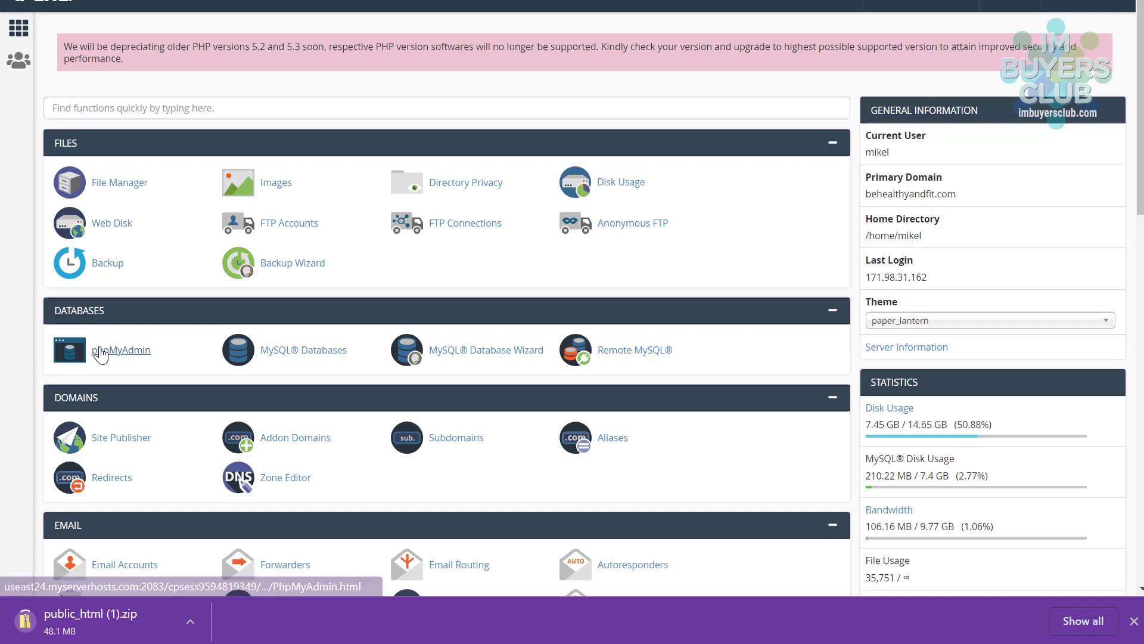
# - Open the WordPress database's table list in phpMyAdmin and confirm it holds 39 tables
pyautogui.click(100, 354)
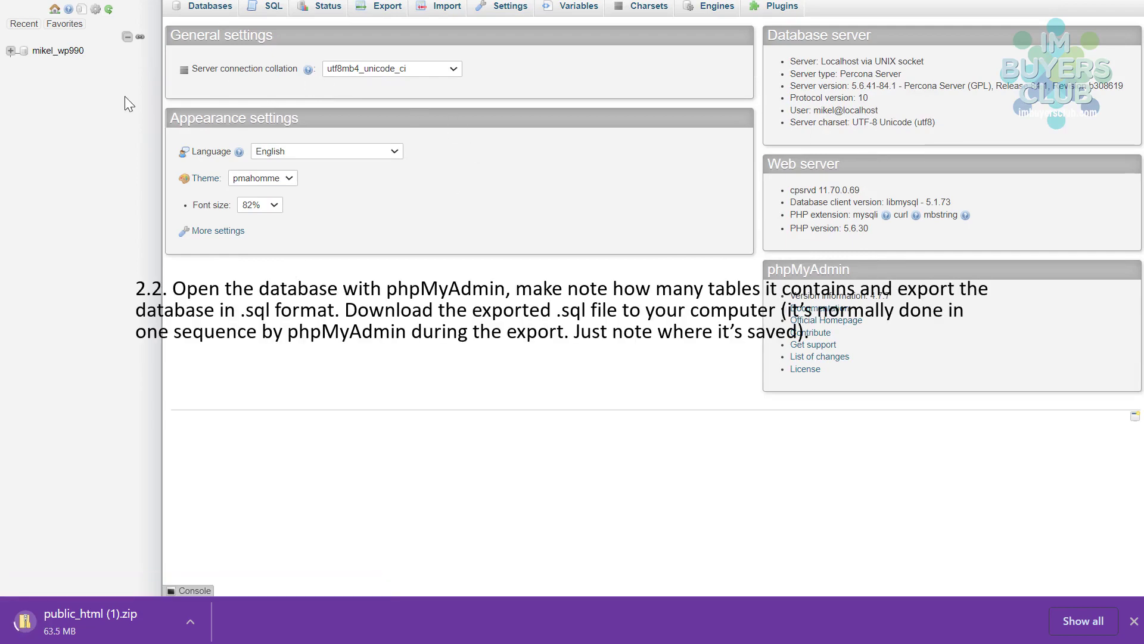
pyautogui.click(58, 51)
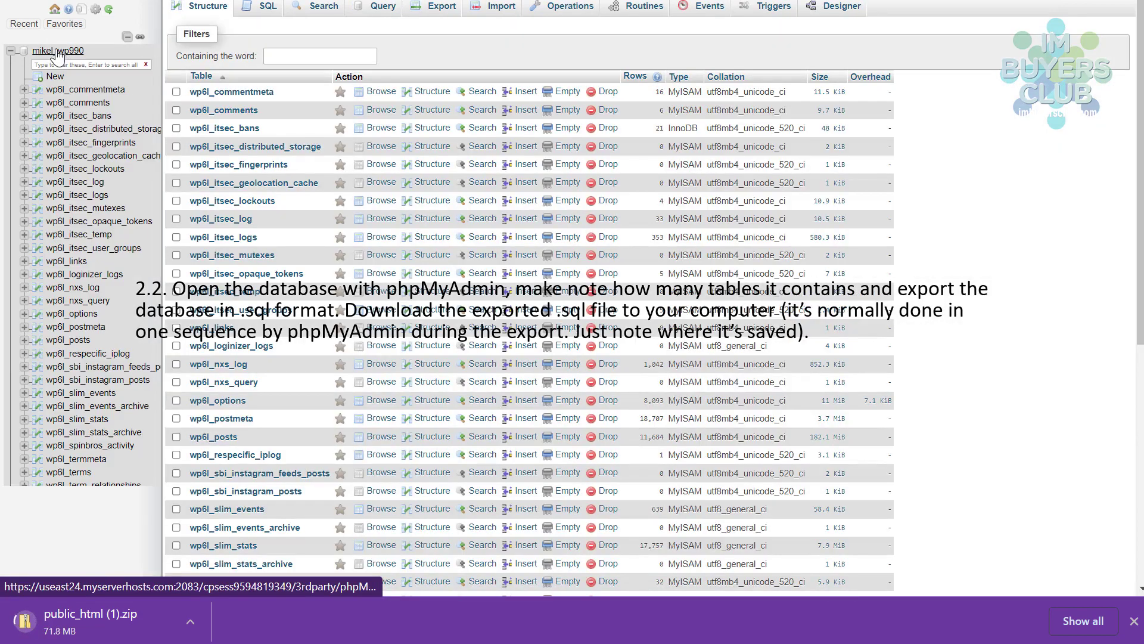
pyautogui.scroll(-7, 352, 346)
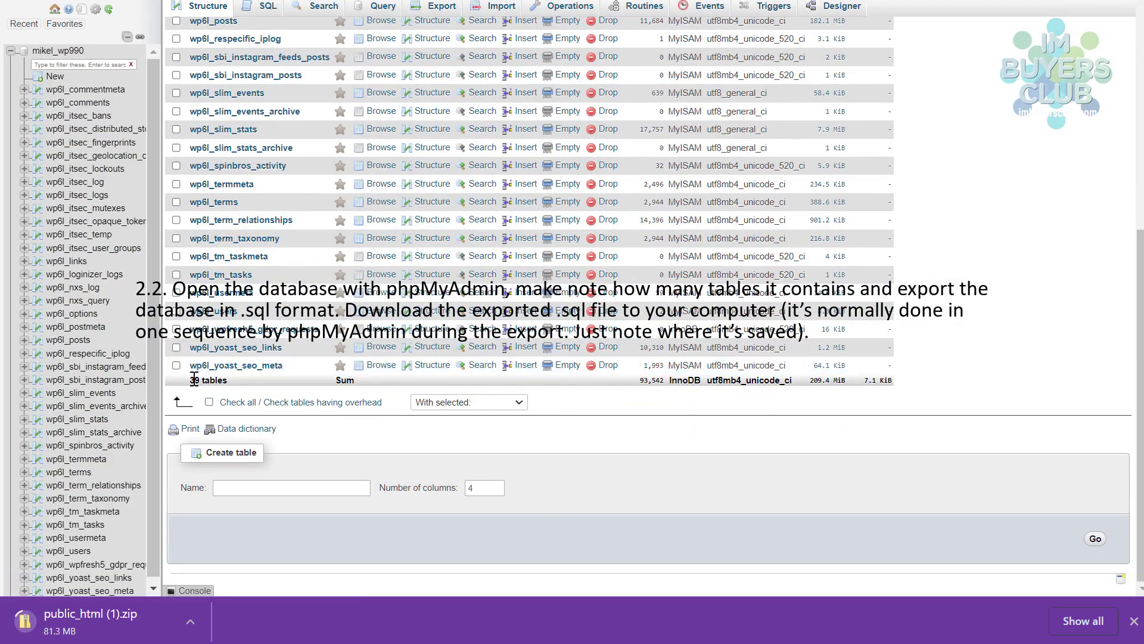
pyautogui.moveTo(192, 384); pyautogui.dragTo(237, 386)
pyautogui.scroll(10, 207, 383)
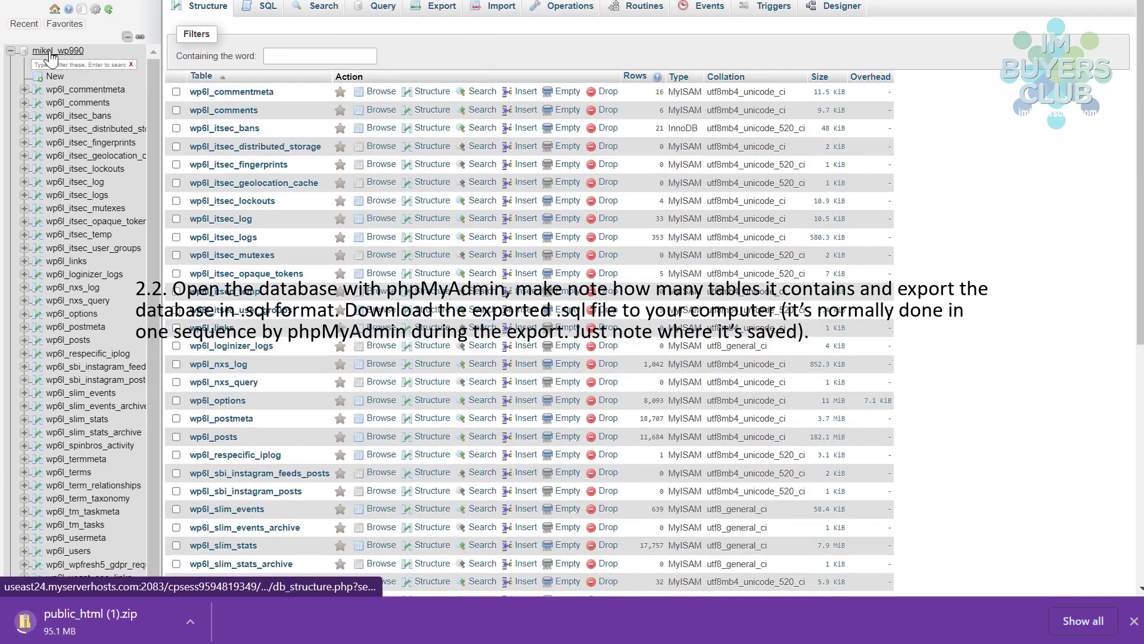
# - Quick-export the WordPress database as SQL (mikel_wp990.sql) and resume its paused download
pyautogui.click(438, 10)
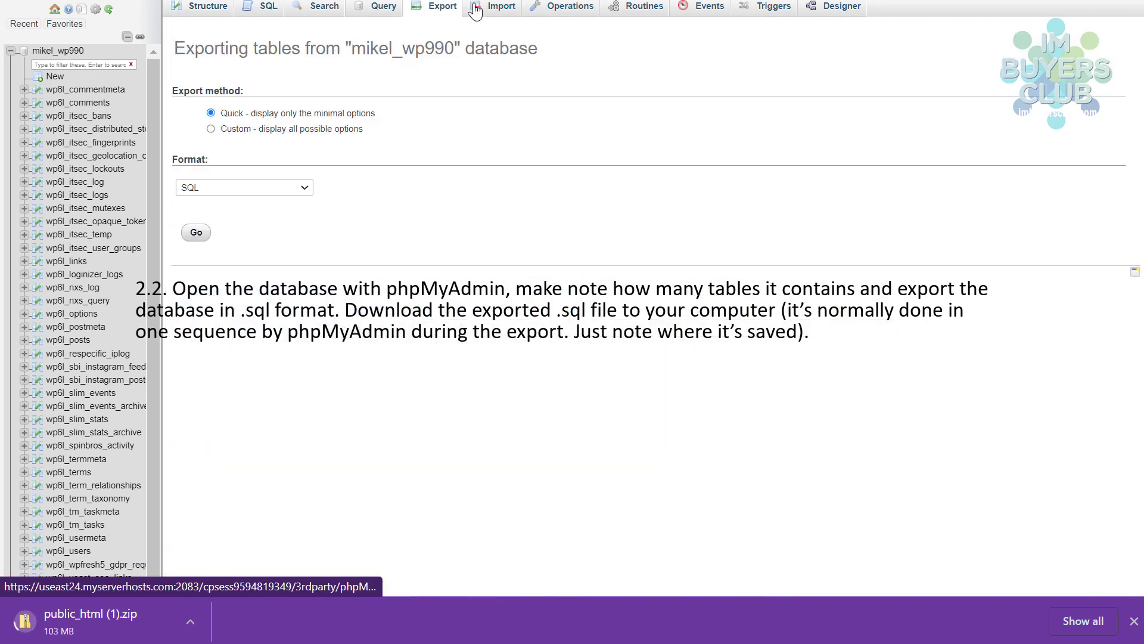
pyautogui.click(196, 234)
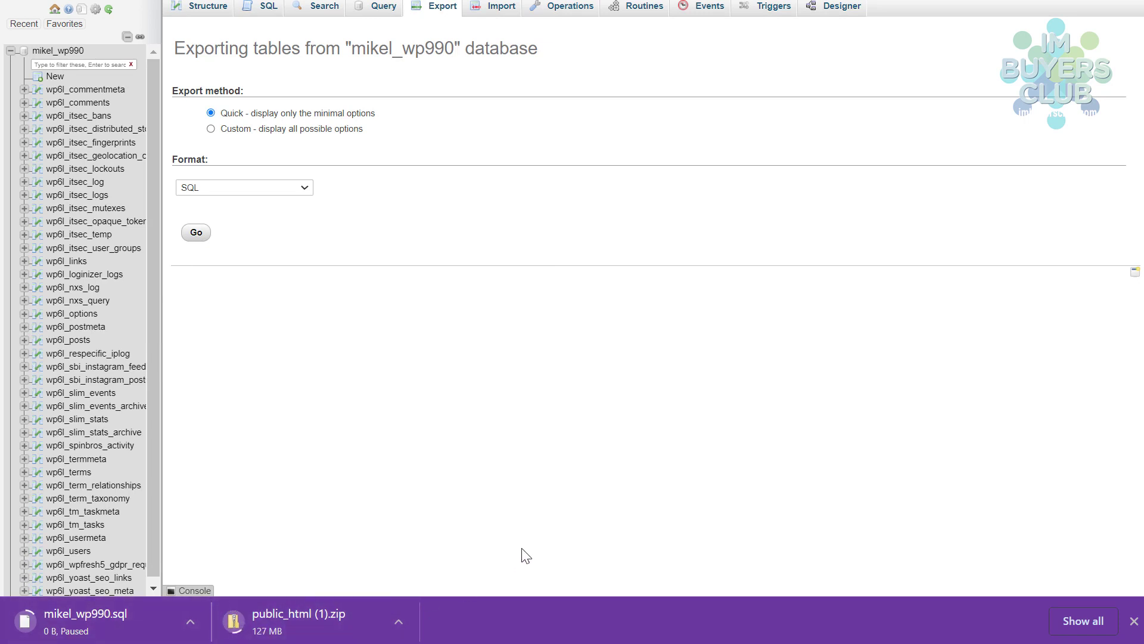
pyautogui.click(191, 627)
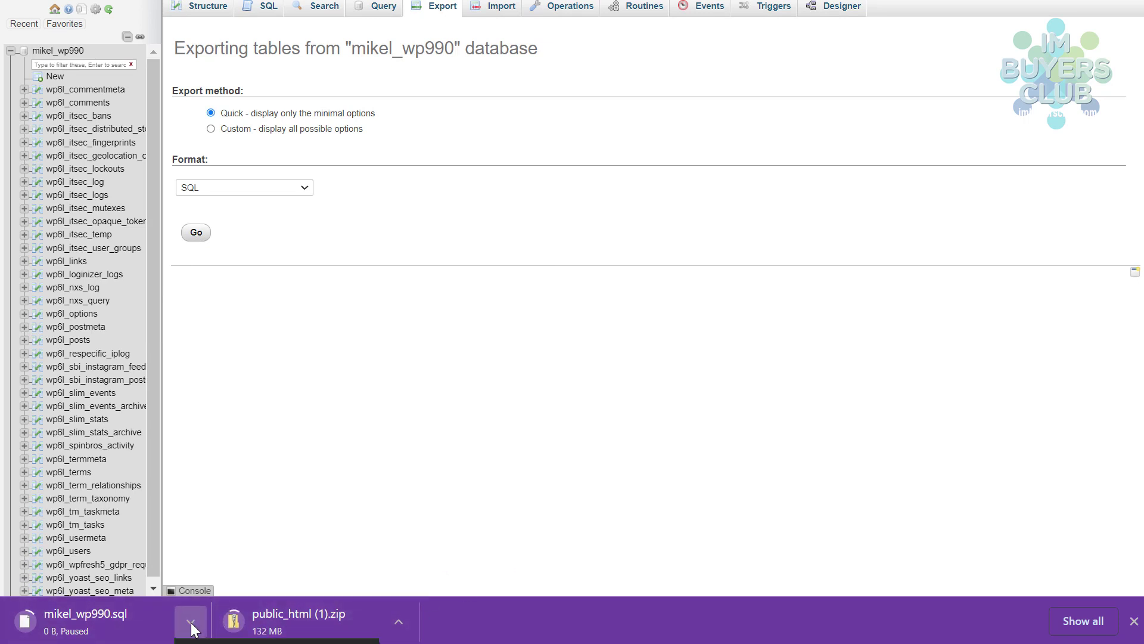
pyautogui.click(113, 549)
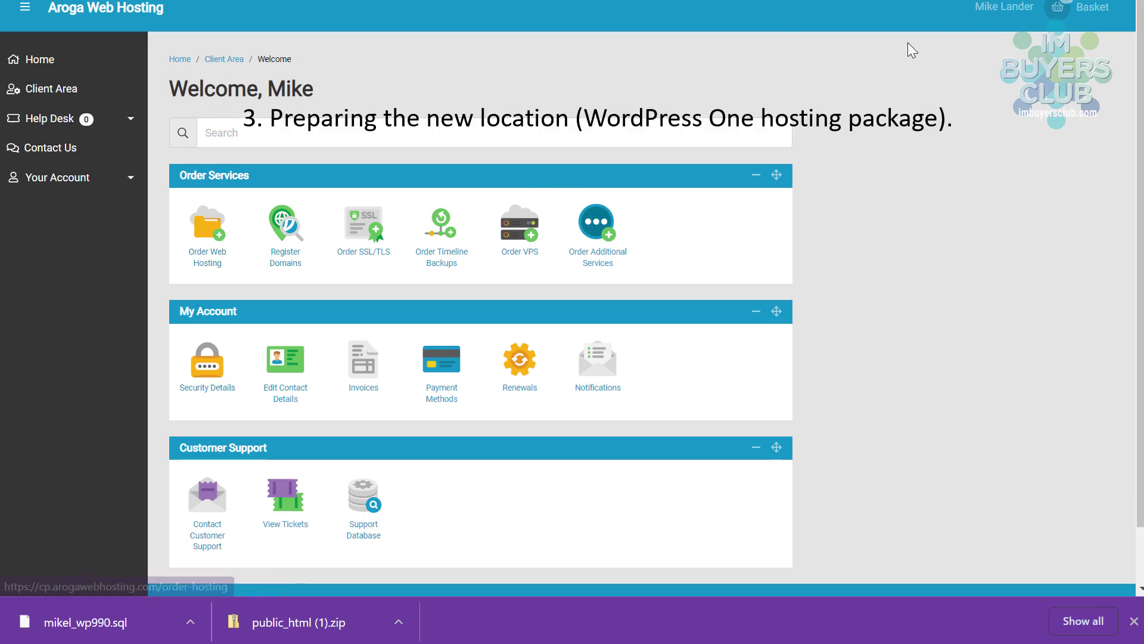
# - Choose Order Now for the WordPress One UK package on the web hosting order page
pyautogui.click(215, 233)
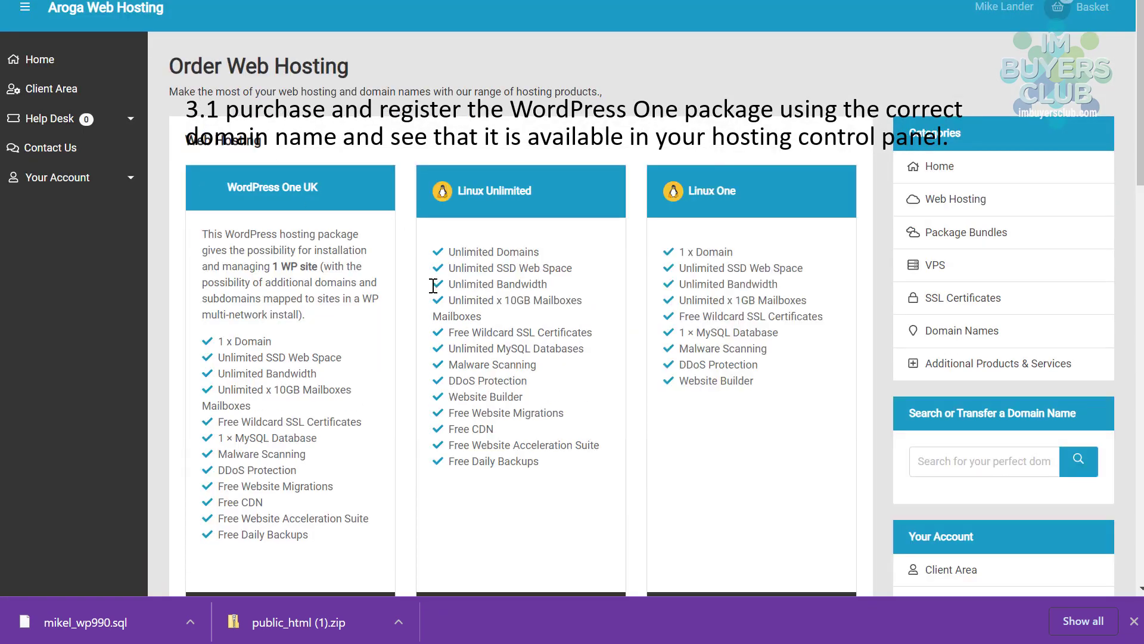
pyautogui.scroll(-3, 451, 298)
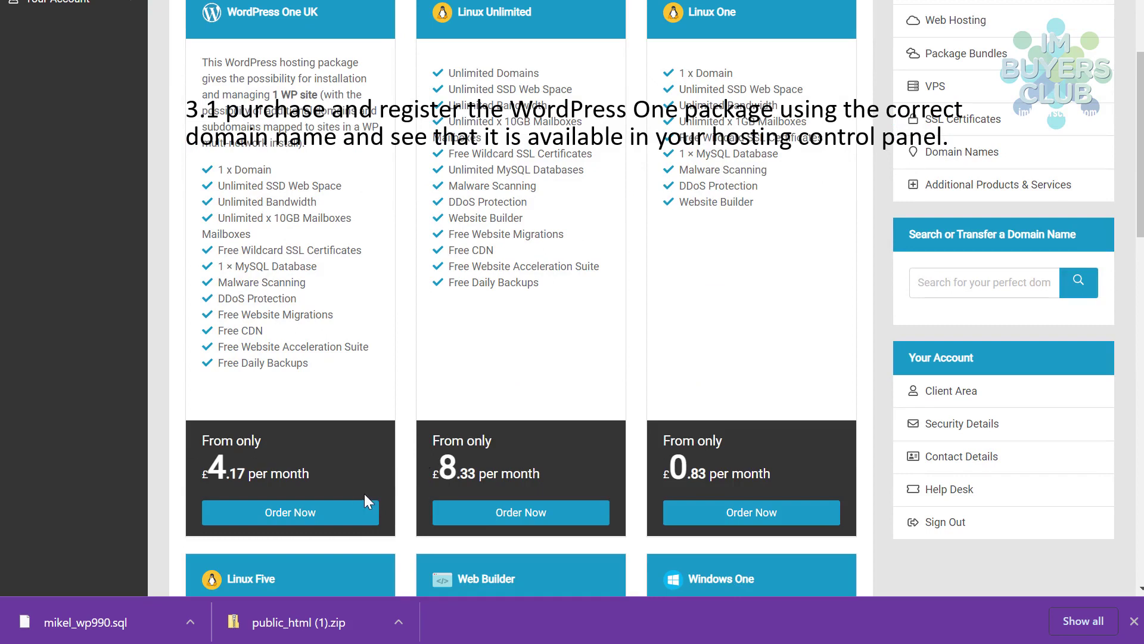
pyautogui.click(290, 512)
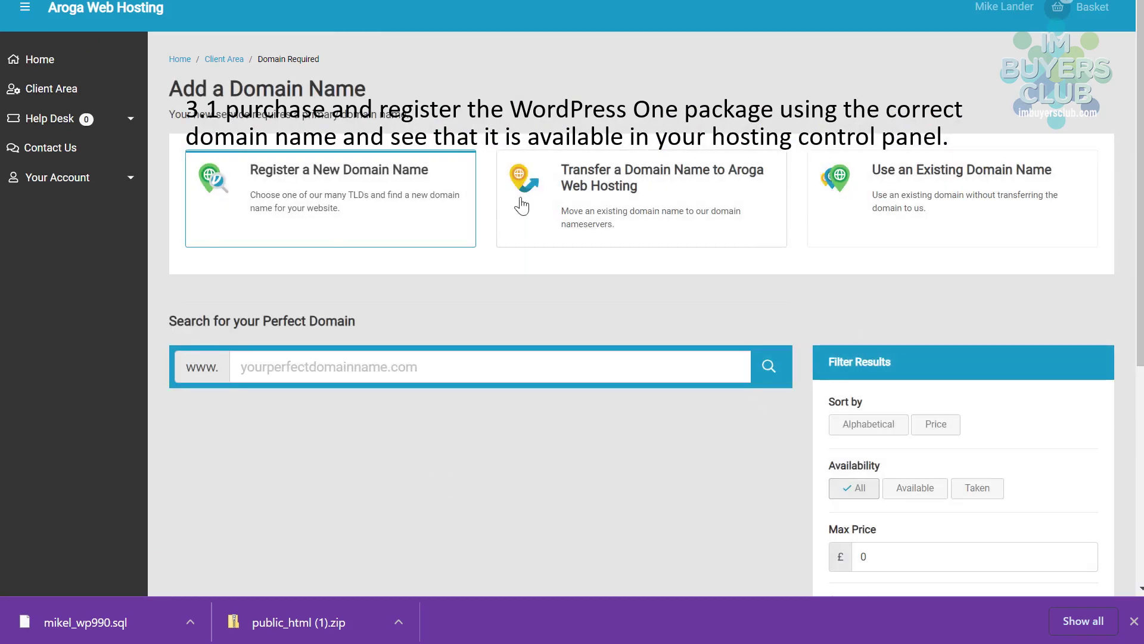
# - Use the existing domain behealthyandfit.com for the order, reaching checkout at £62.50 total
pyautogui.click(954, 187)
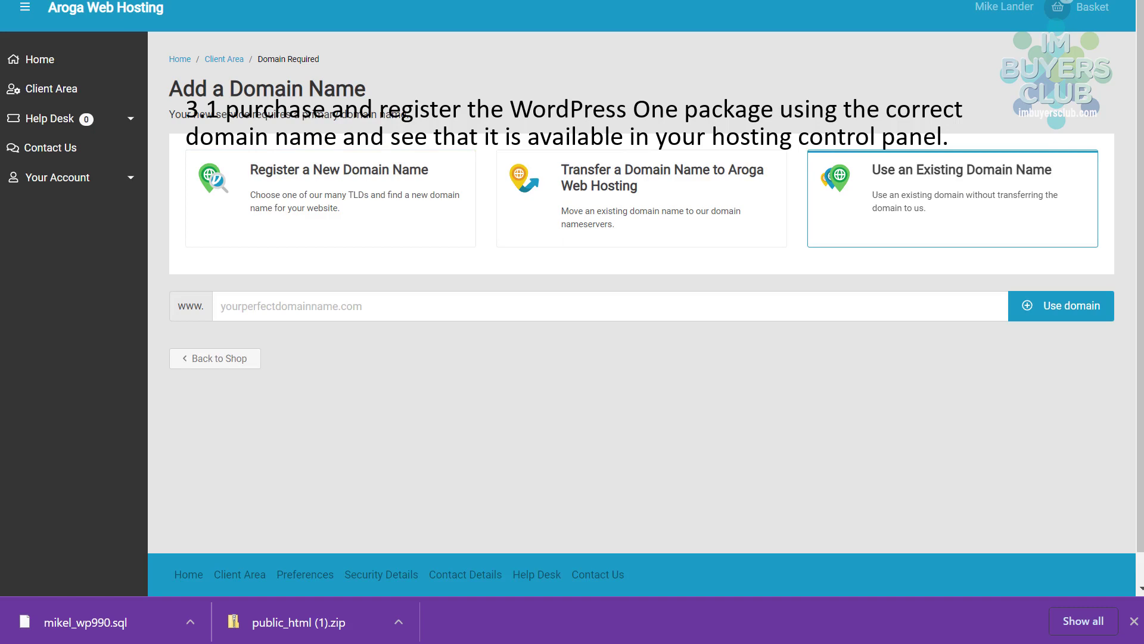
pyautogui.moveTo(3, 316); pyautogui.dragTo(432, 315)
pyautogui.click(414, 307)
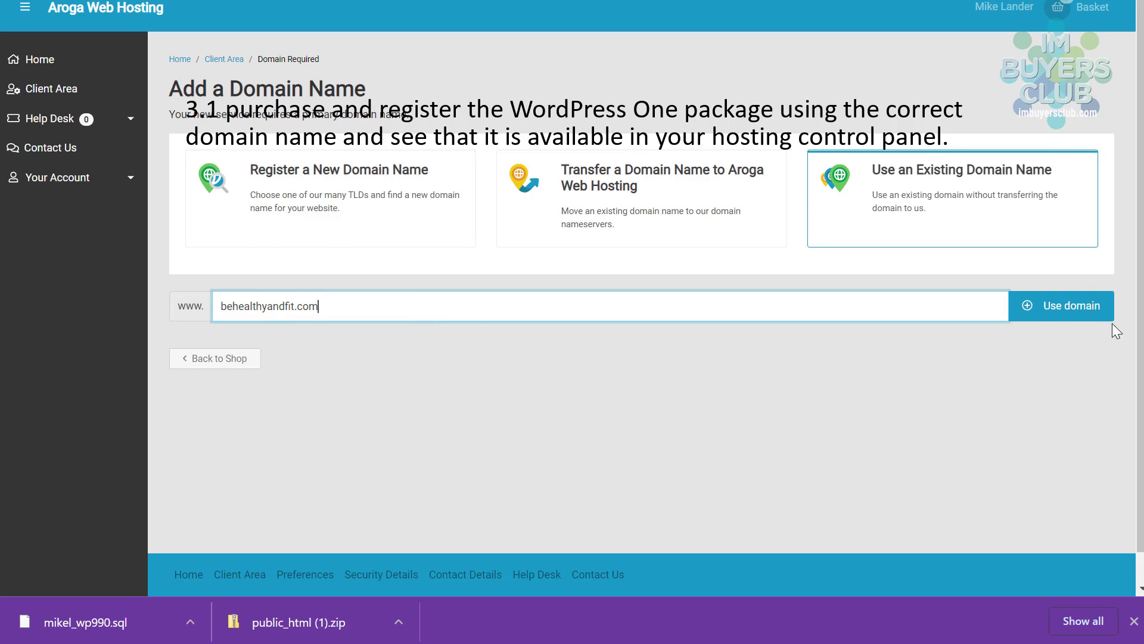
pyautogui.click(1067, 310)
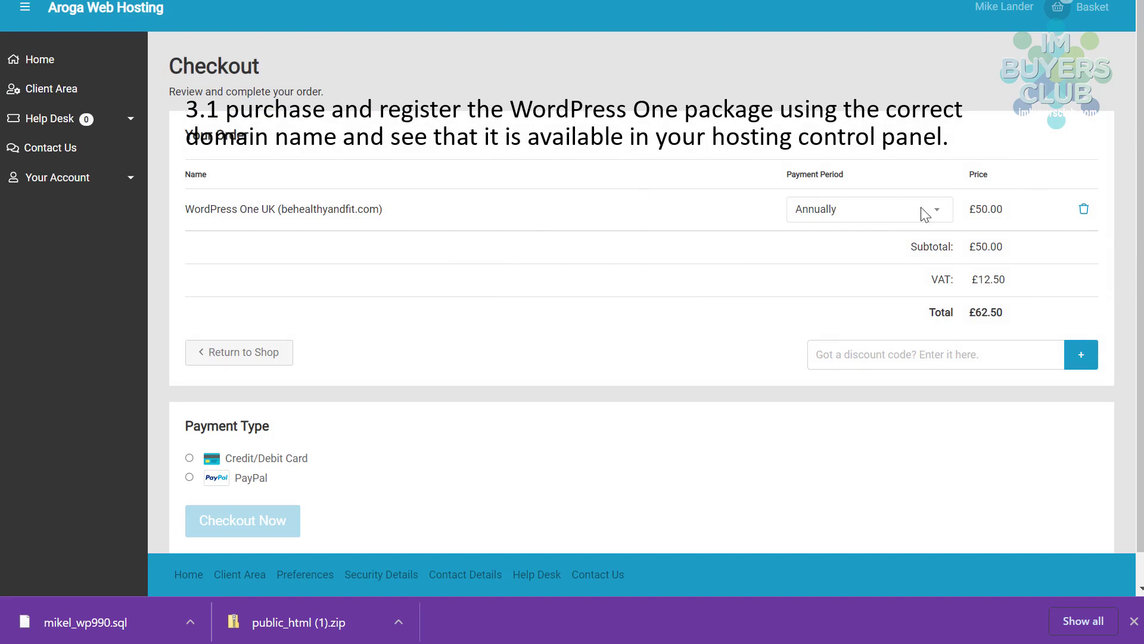
# - Submit the checkout, then return to Client Area Home and view the hosting packages list
pyautogui.click(866, 358)
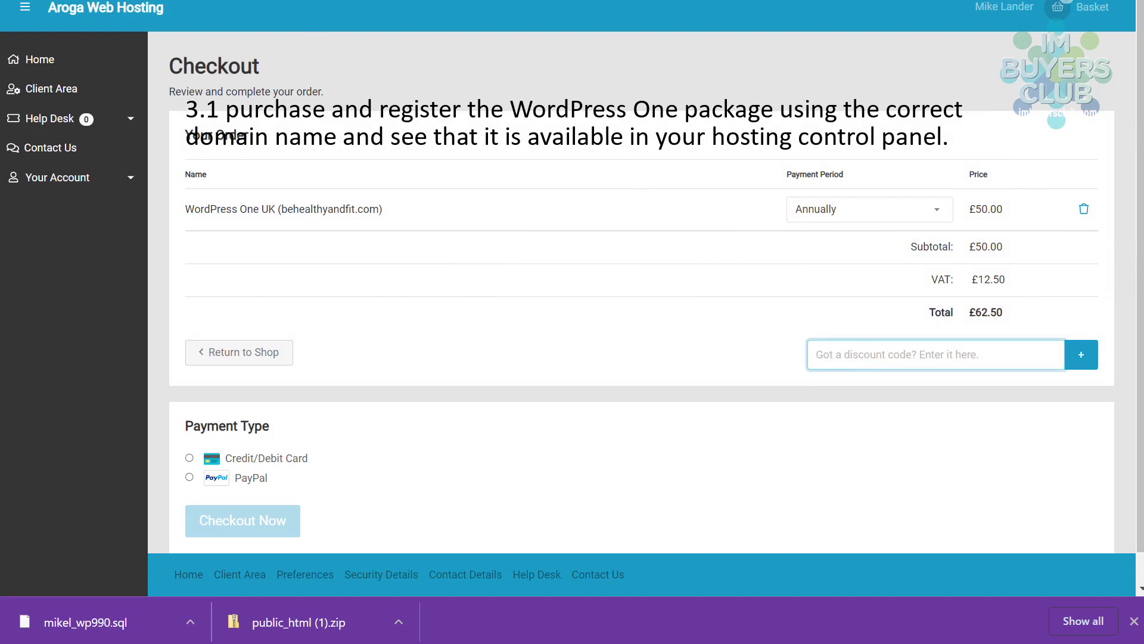
pyautogui.press('Return')
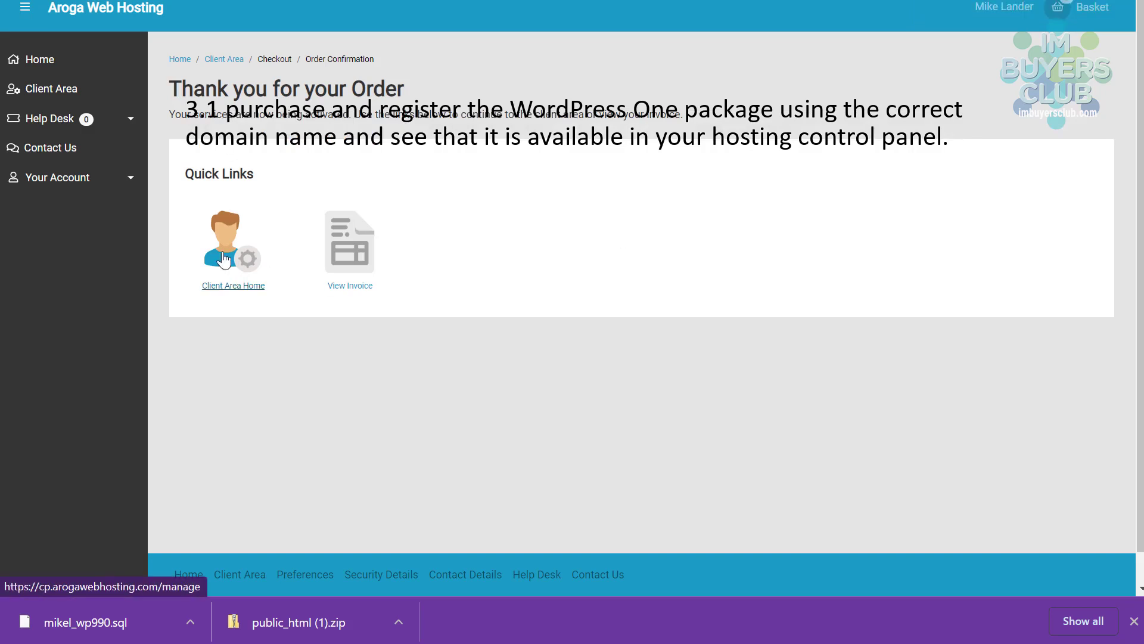
pyautogui.click(231, 280)
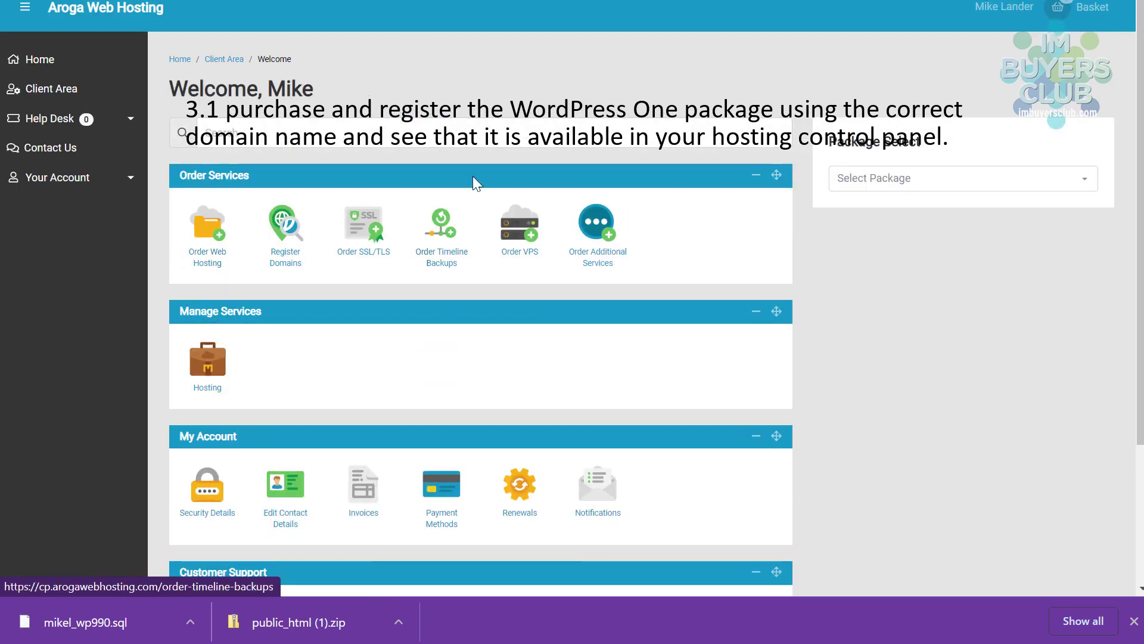
pyautogui.click(206, 370)
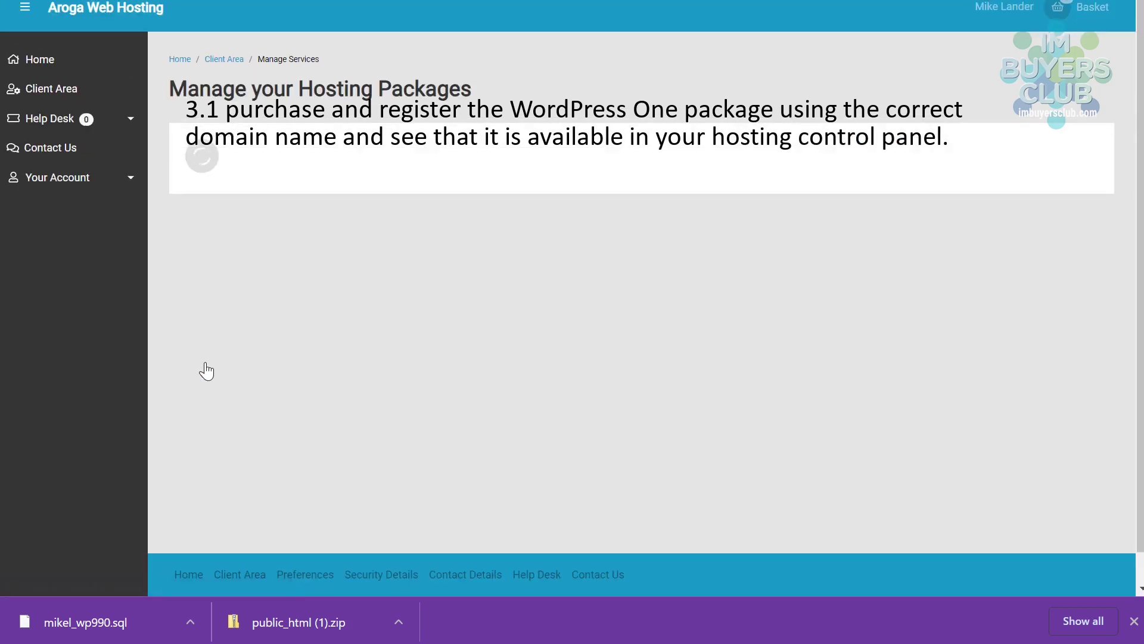
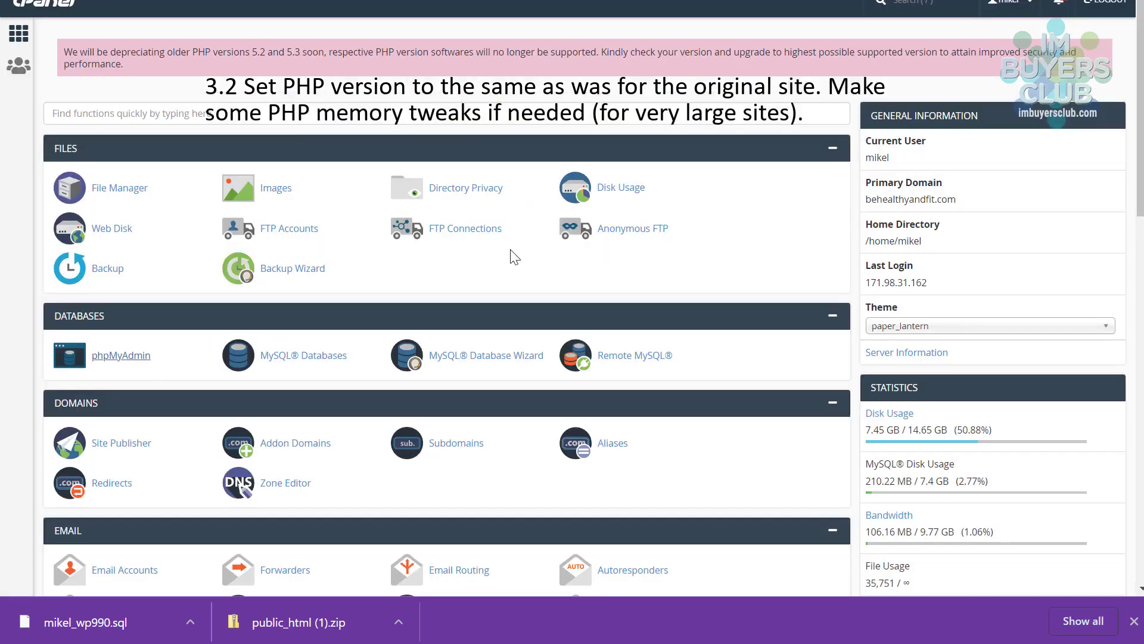
# - View the PHP INI settings for behealthyandfit.com in the MultiPHP INI Editor
pyautogui.scroll(-12, 514, 258)
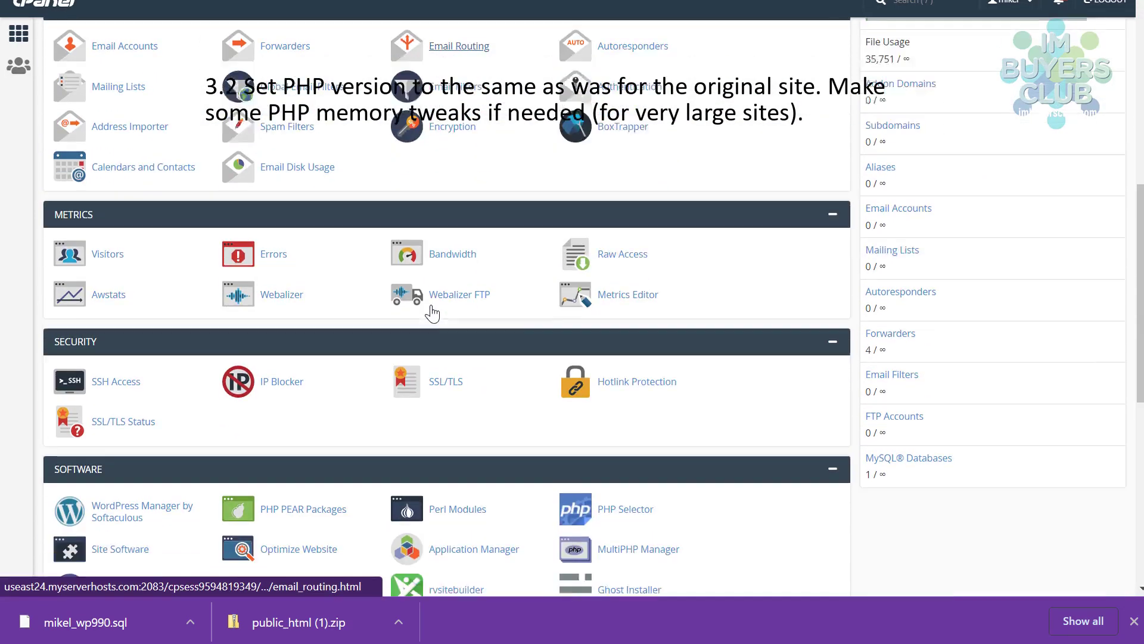
pyautogui.scroll(-1, 380, 325)
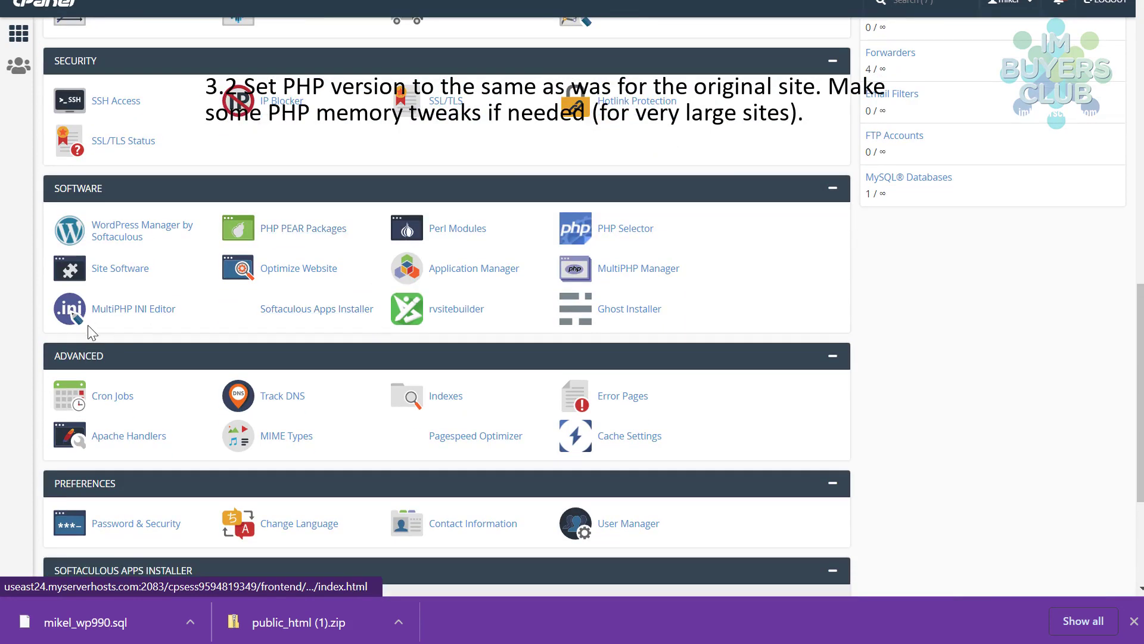
pyautogui.click(115, 312)
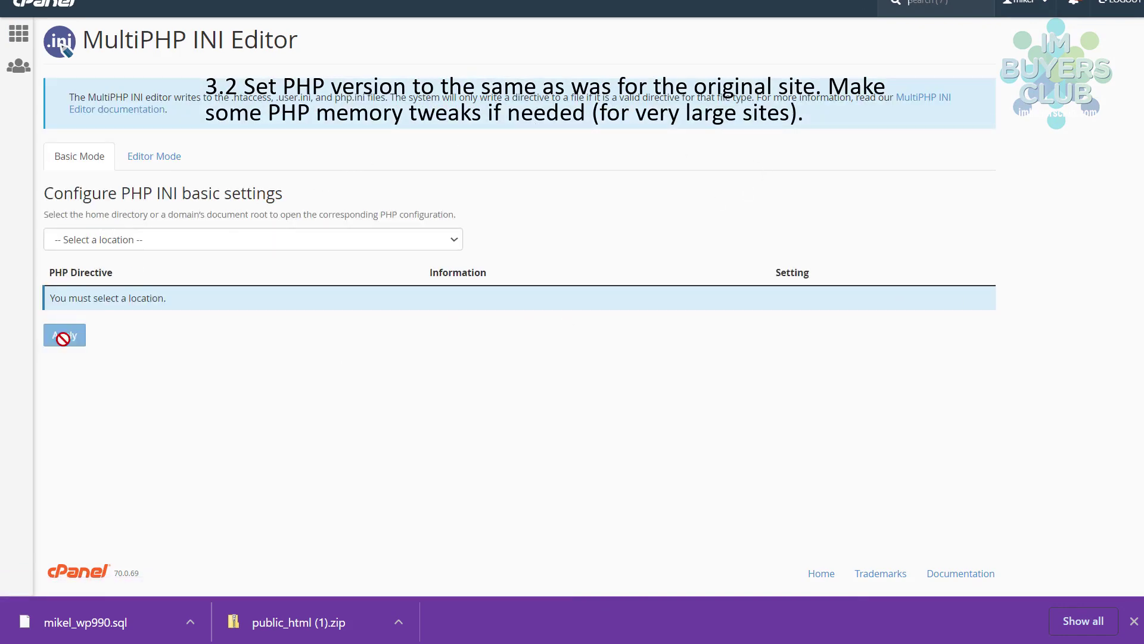
pyautogui.click(151, 242)
pyautogui.click(137, 284)
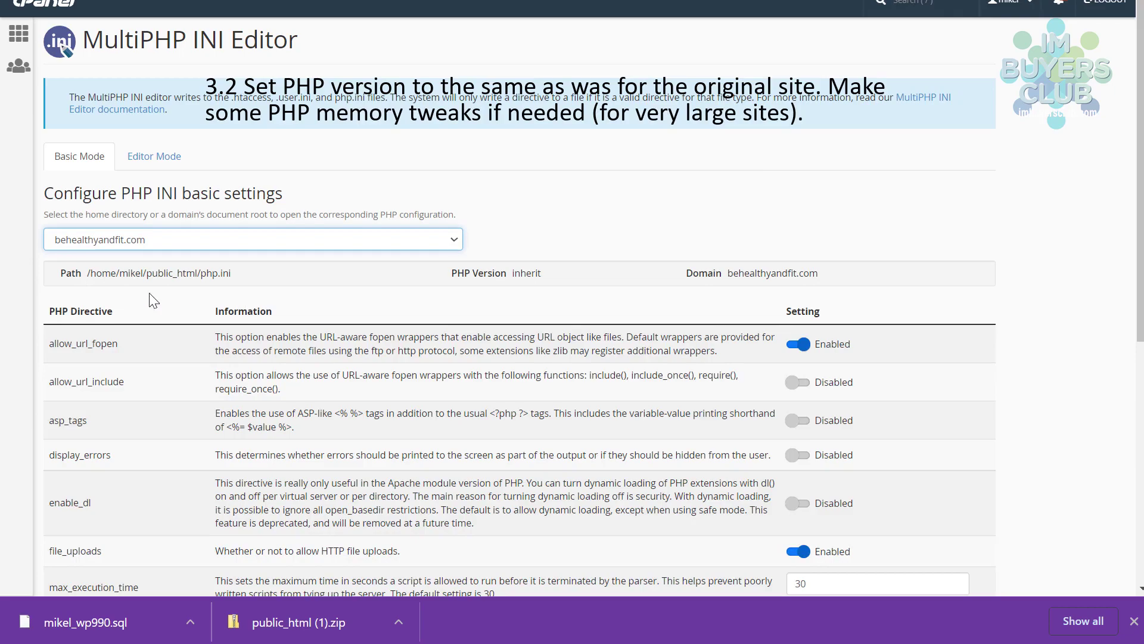
pyautogui.scroll(-7, 641, 262)
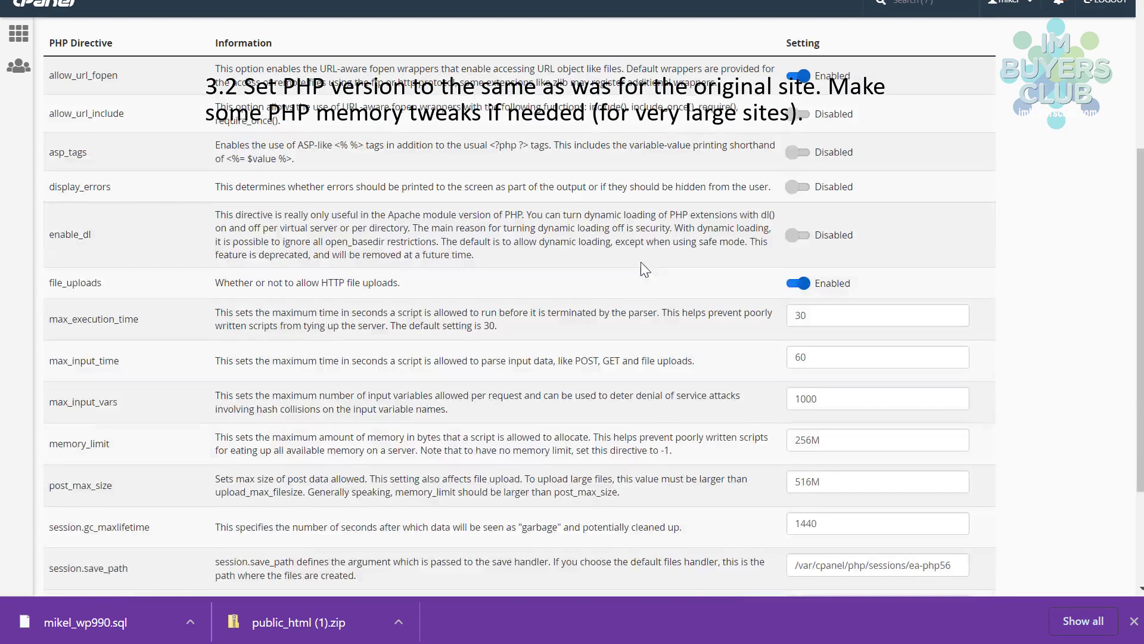
pyautogui.scroll(7, 902, 420)
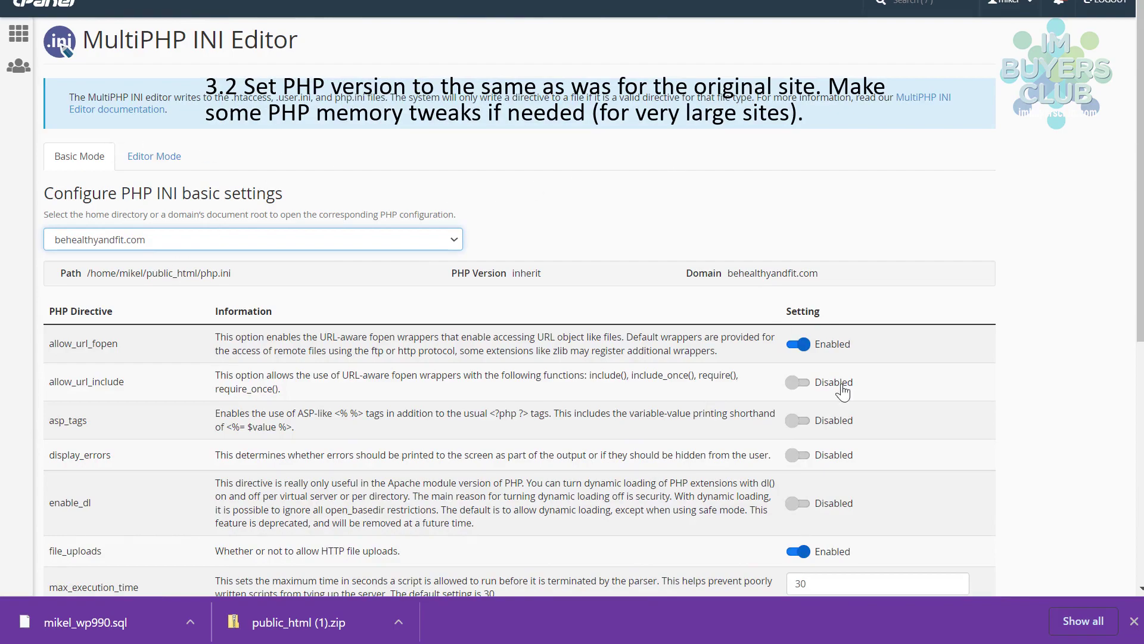
pyautogui.scroll(-7, 838, 391)
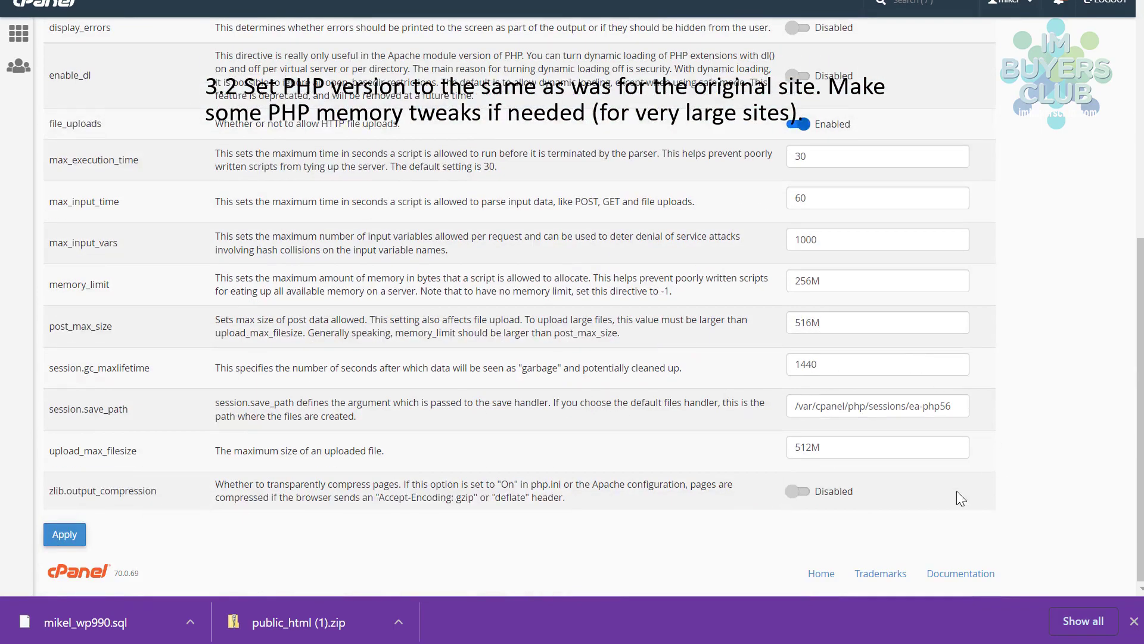
pyautogui.scroll(7, 149, 485)
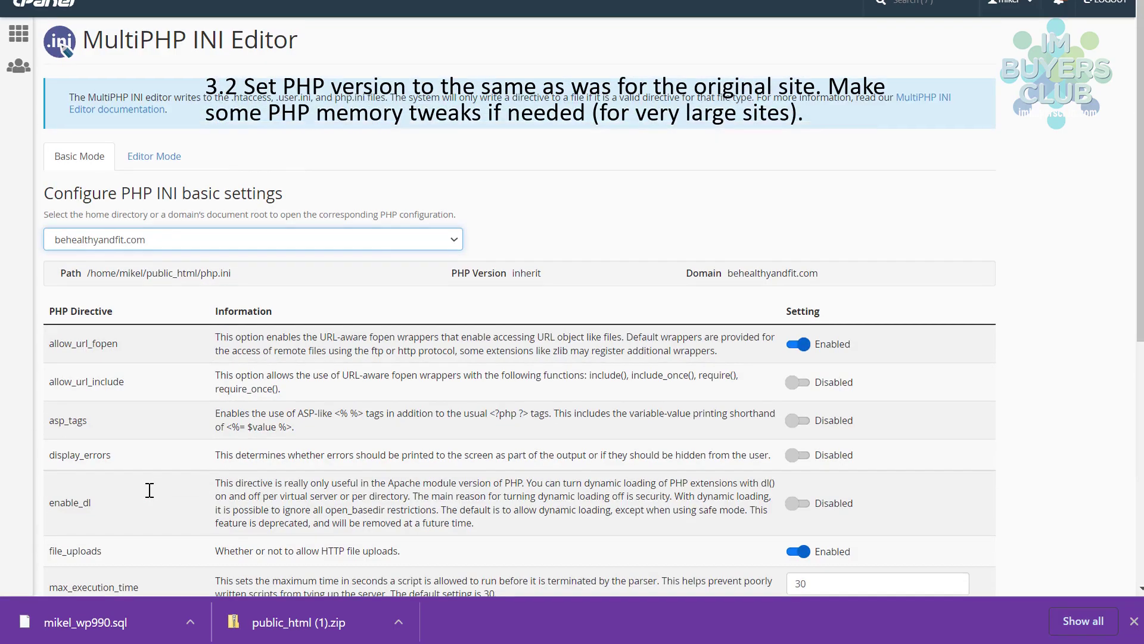
# - Check in MultiPHP Manager that the original site runs PHP version ea-php56
pyautogui.click(46, 26)
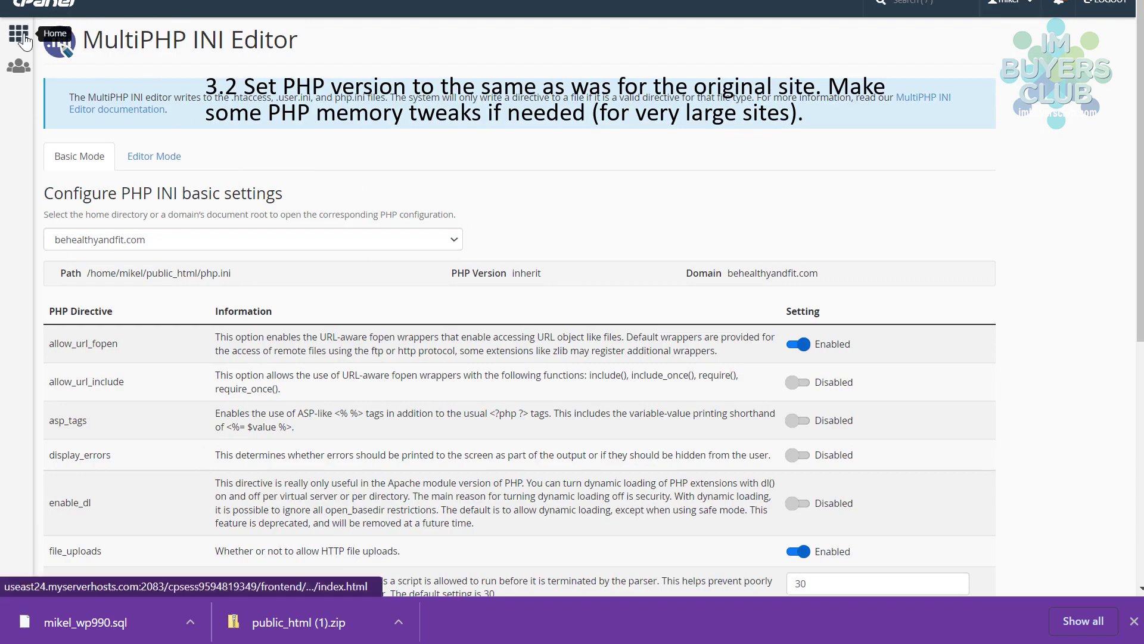
pyautogui.scroll(-1, 156, 378)
pyautogui.scroll(-7, 156, 377)
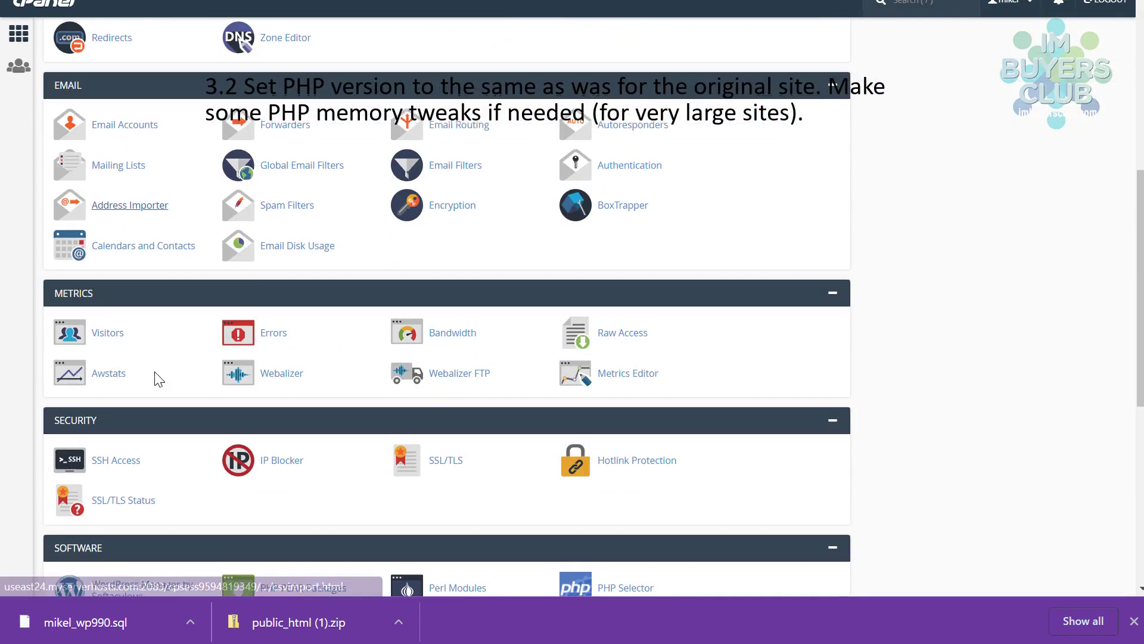
pyautogui.scroll(-2, 130, 375)
pyautogui.scroll(-3, 132, 375)
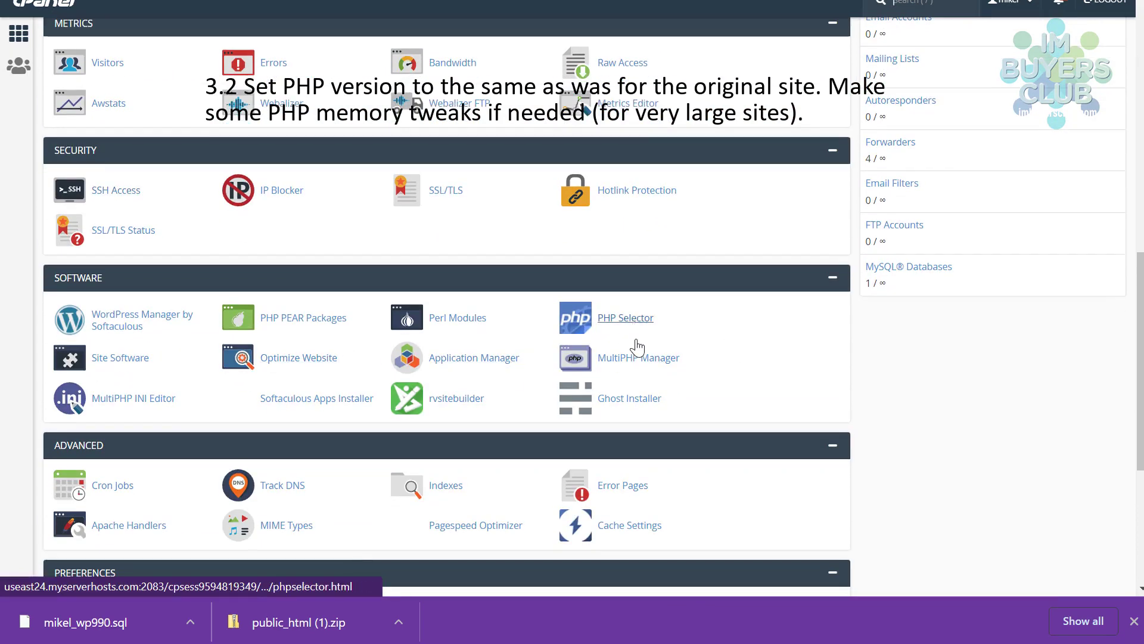
pyautogui.click(630, 361)
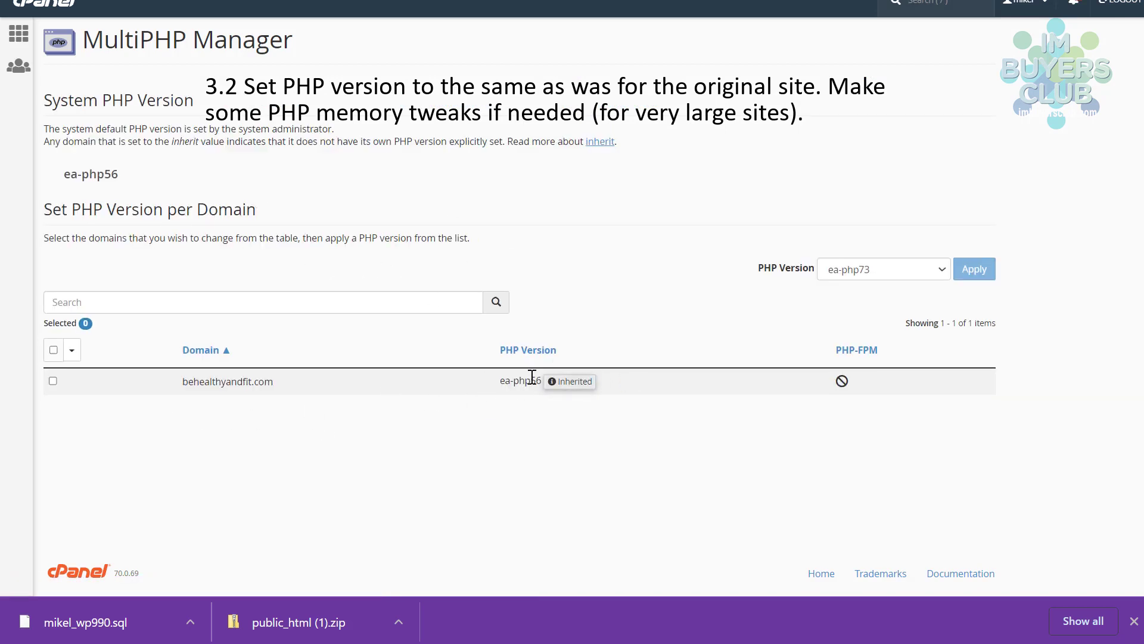
pyautogui.moveTo(500, 381); pyautogui.dragTo(544, 395)
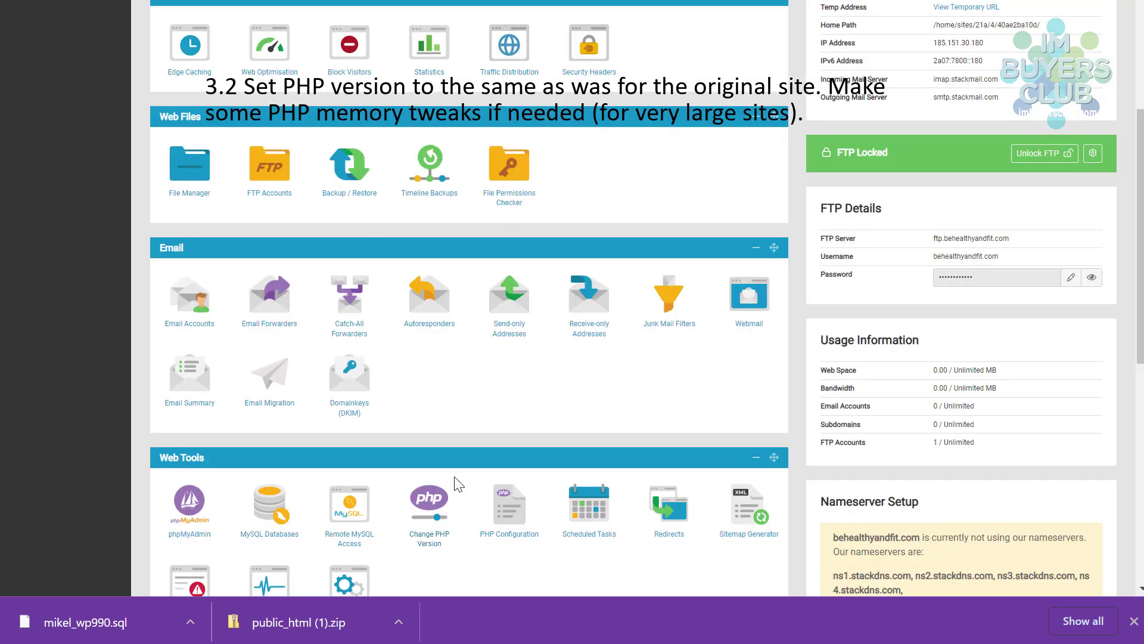
# - Change behealthyandfit.com from PHP 8.0 to PHP 7.3 and return to its dashboard
pyautogui.click(434, 507)
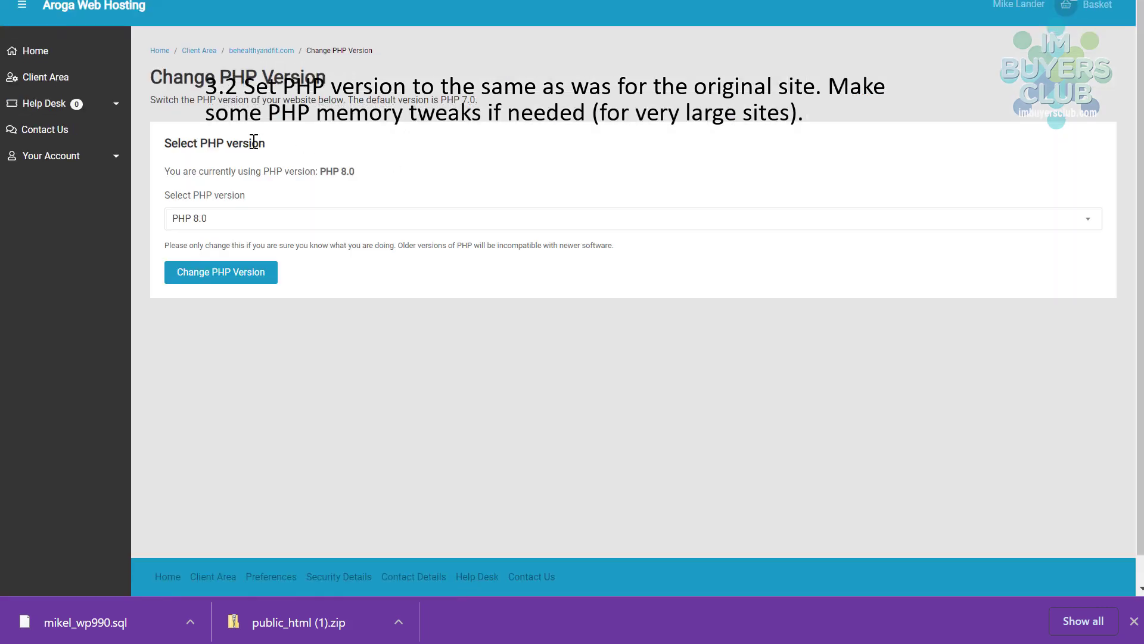
pyautogui.click(220, 225)
pyautogui.scroll(-1, 218, 265)
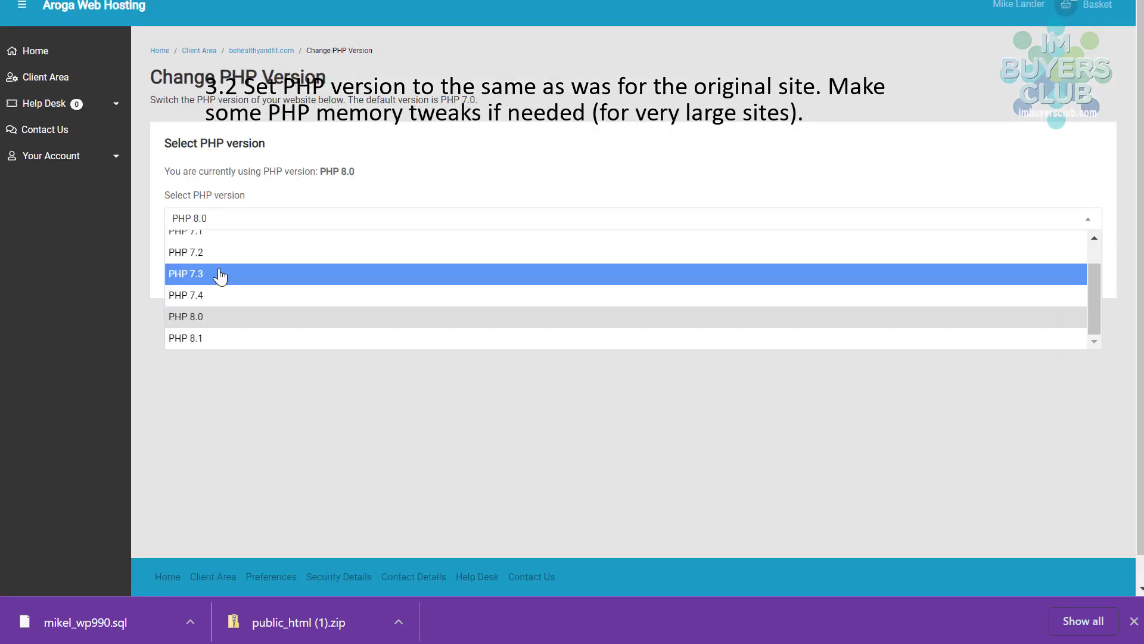
pyautogui.scroll(1, 253, 317)
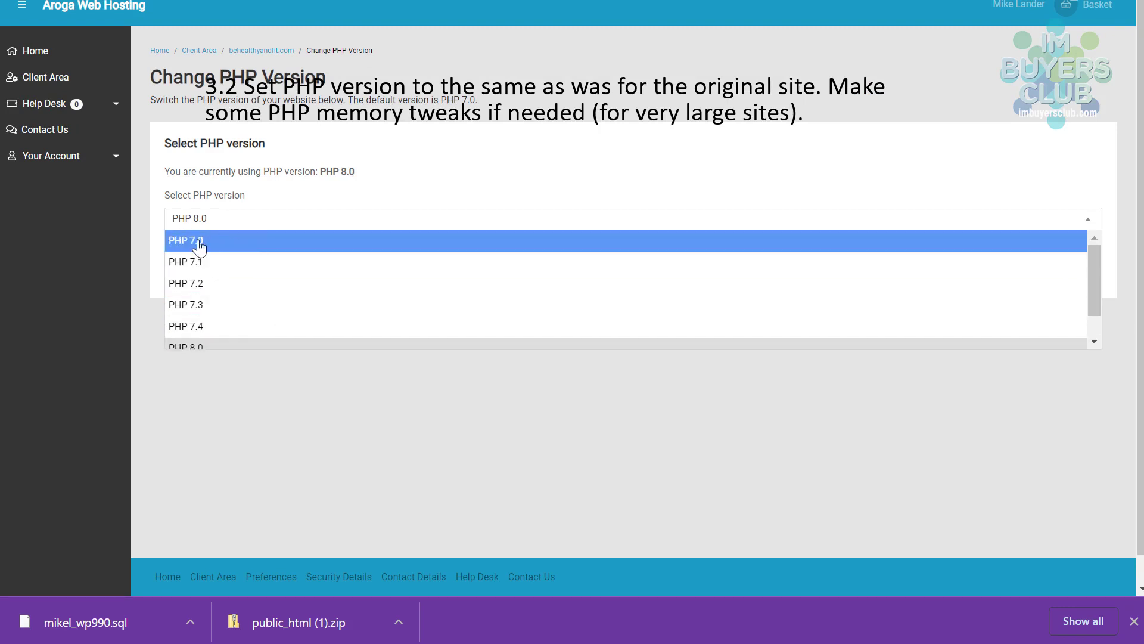
pyautogui.click(216, 306)
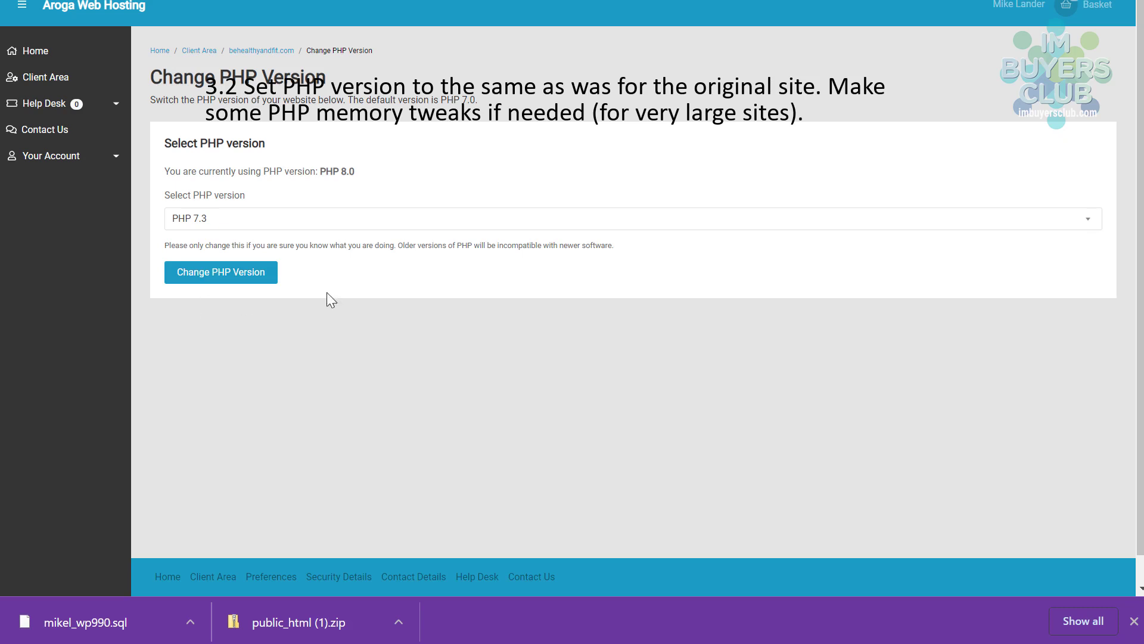
pyautogui.click(201, 279)
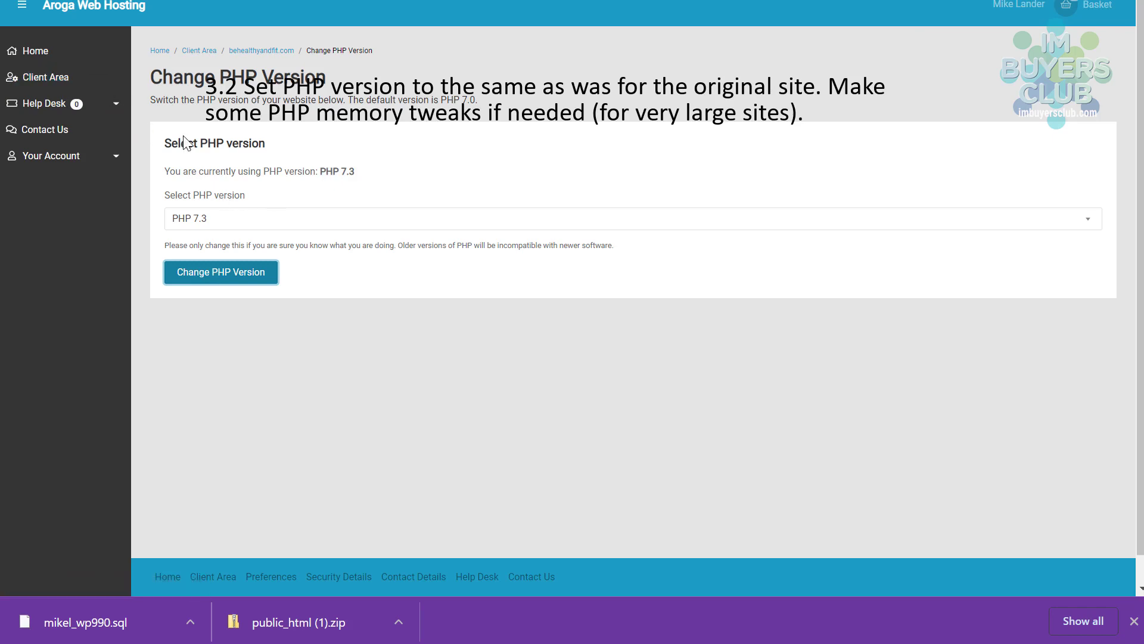
pyautogui.click(273, 49)
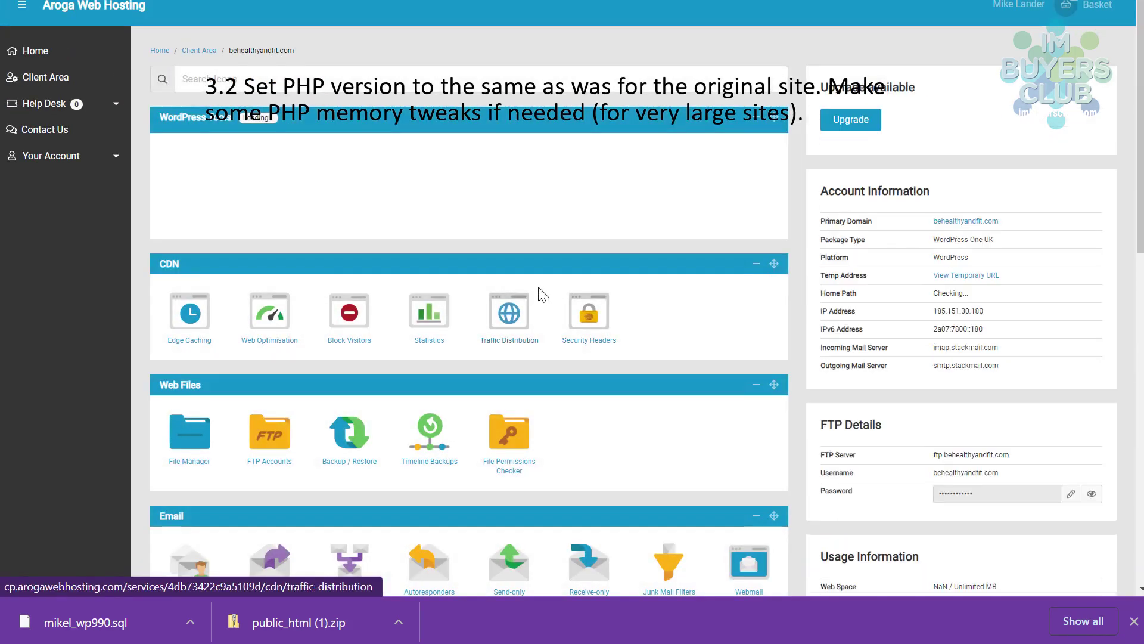
# - Enter new post_max_size, max_input_vars (300) and memory_limit values in the PHP configuration
pyautogui.scroll(-7, 657, 380)
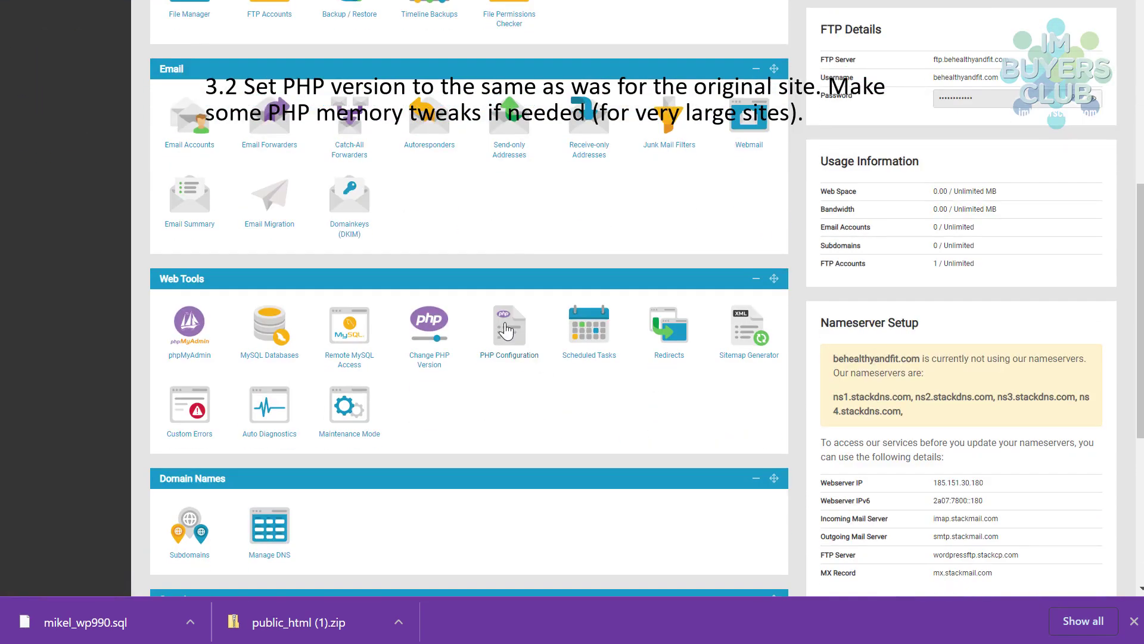
pyautogui.click(505, 330)
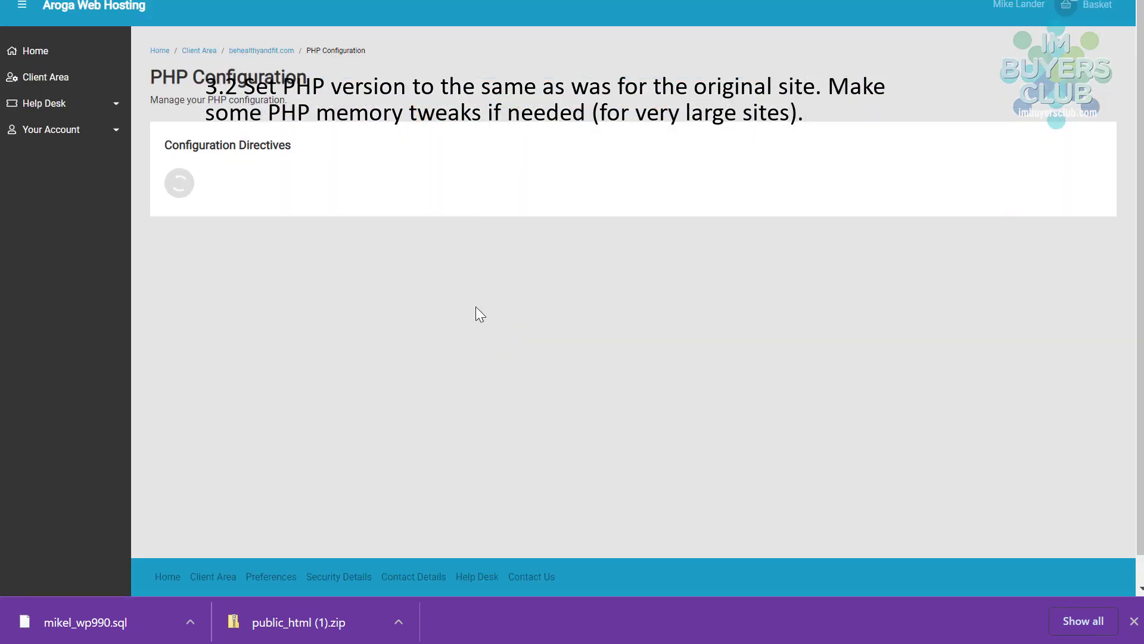
pyautogui.scroll(-3, 626, 404)
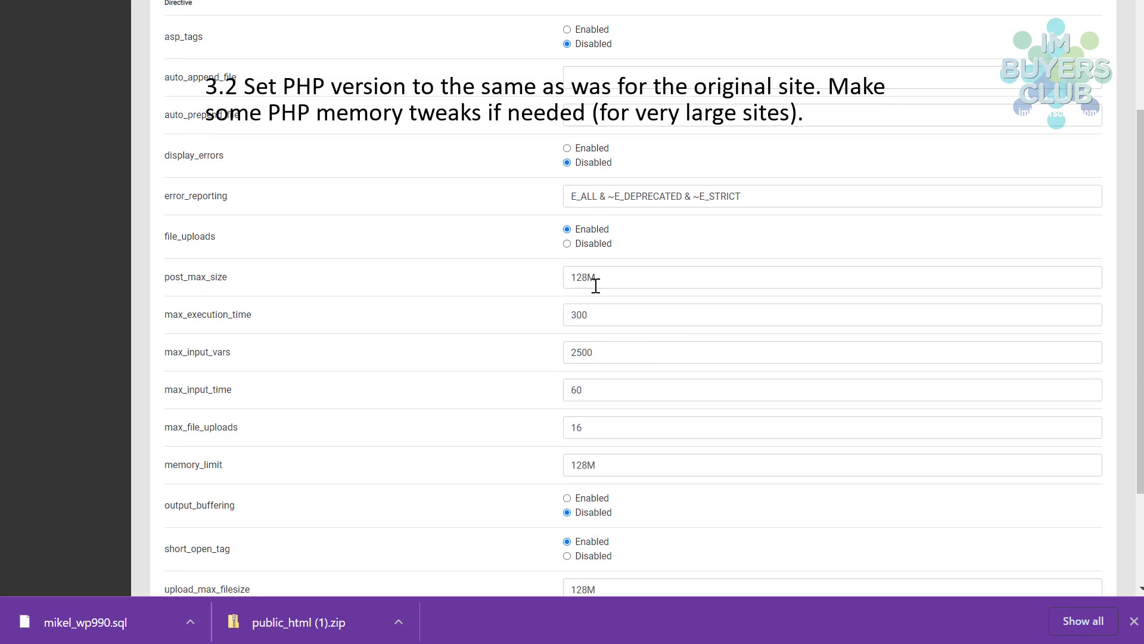
pyautogui.moveTo(588, 277); pyautogui.dragTo(561, 282)
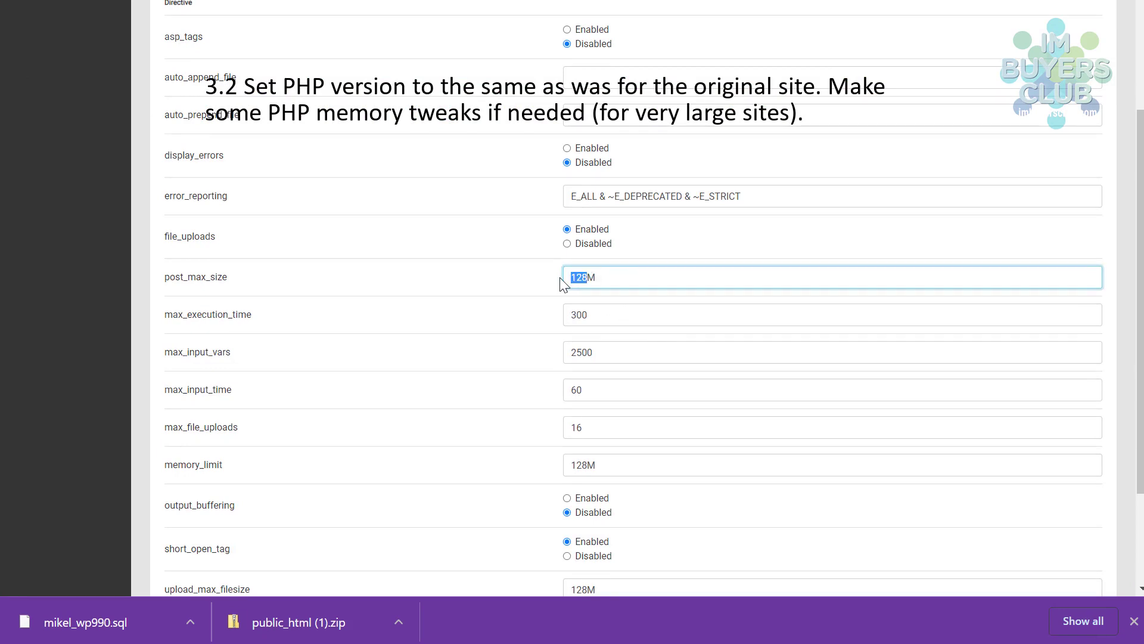
pyautogui.write('256')
pyautogui.moveTo(611, 356); pyautogui.dragTo(512, 365)
pyautogui.write('3000')
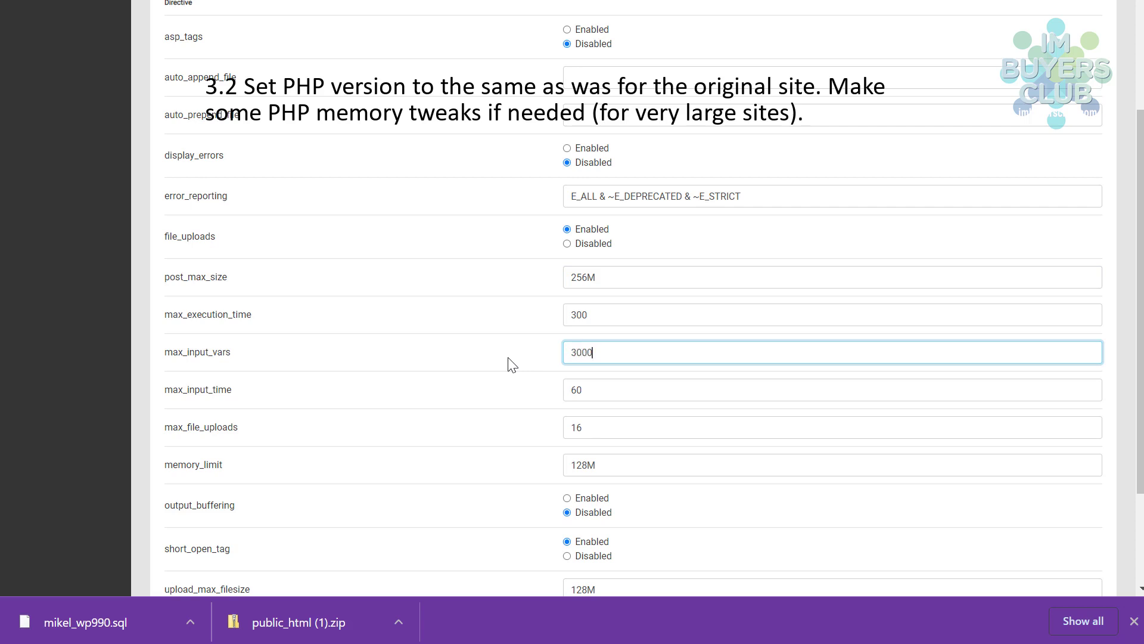
pyautogui.moveTo(589, 460); pyautogui.dragTo(517, 461)
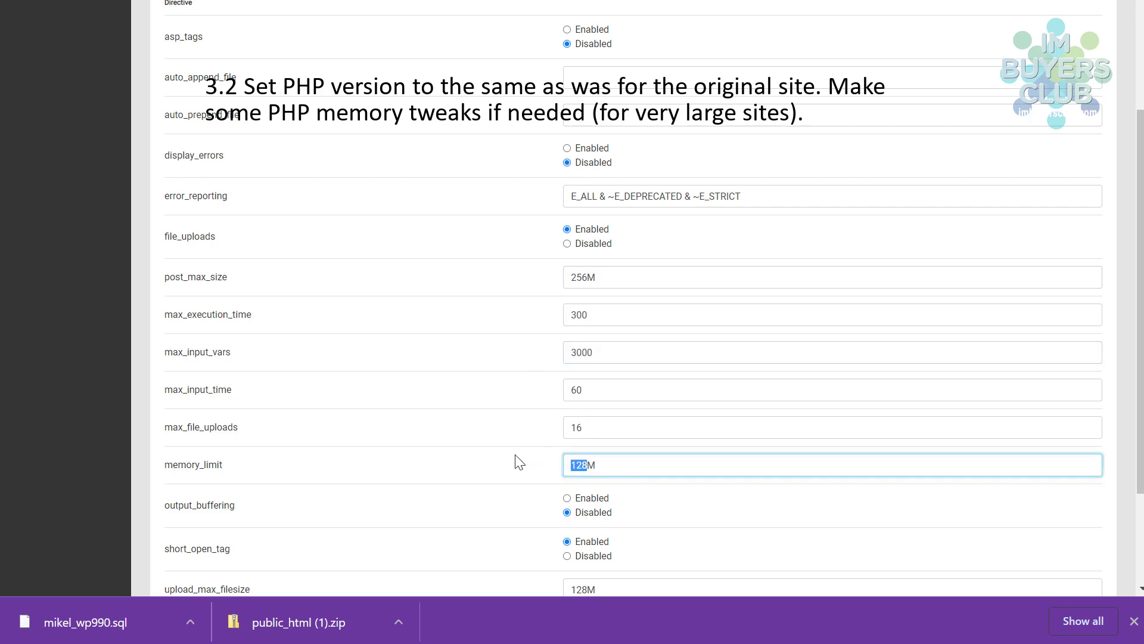
pyautogui.write('256')
# - Set the remaining upload limit to 256, save the PHP configuration and return to the dashboard
pyautogui.scroll(-3, 697, 501)
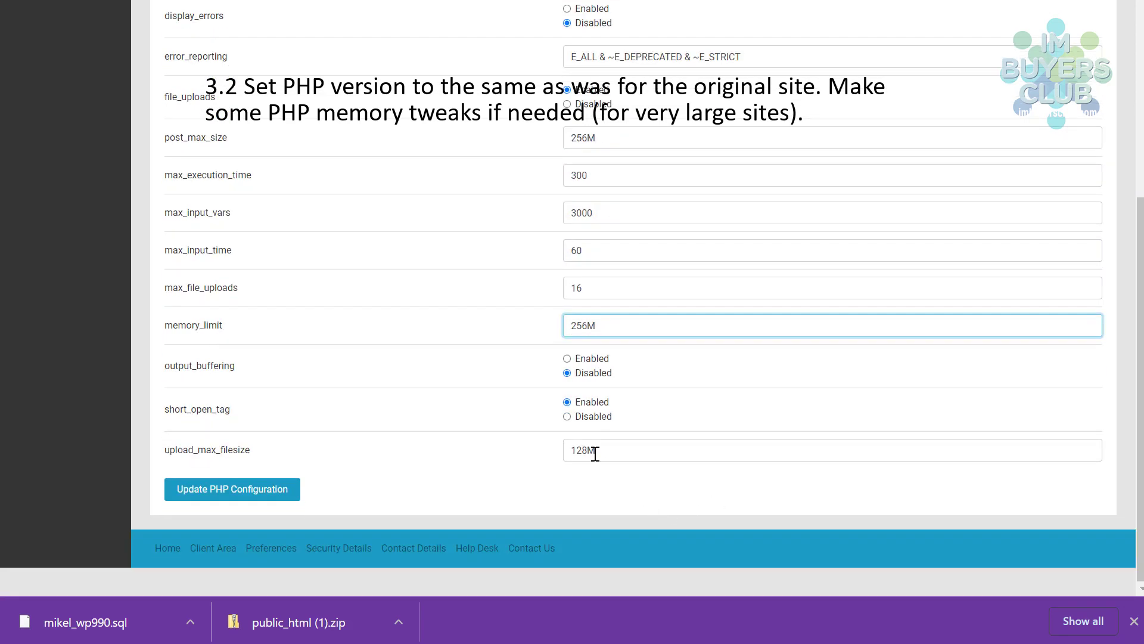
pyautogui.moveTo(587, 450); pyautogui.dragTo(546, 454)
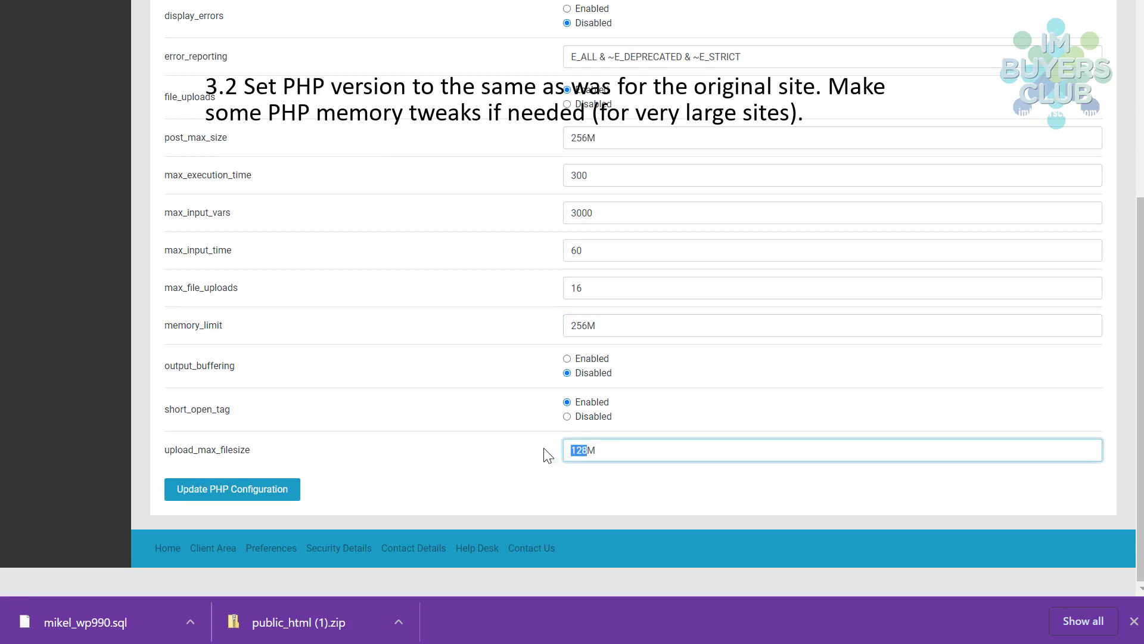
pyautogui.write('256')
pyautogui.click(226, 493)
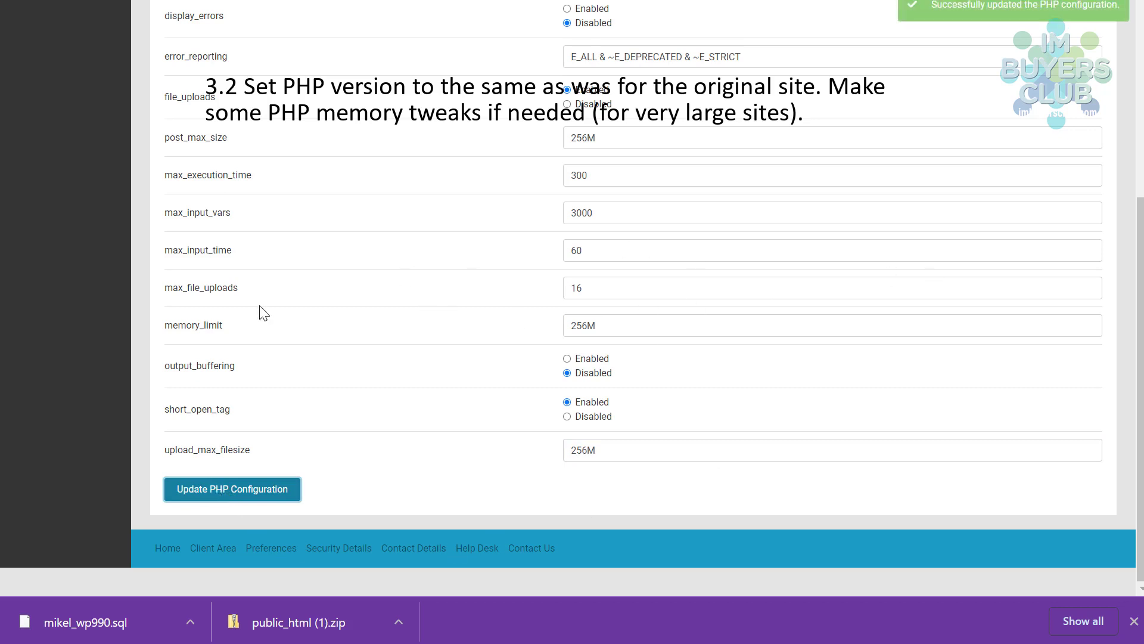
pyautogui.scroll(5, 775, 342)
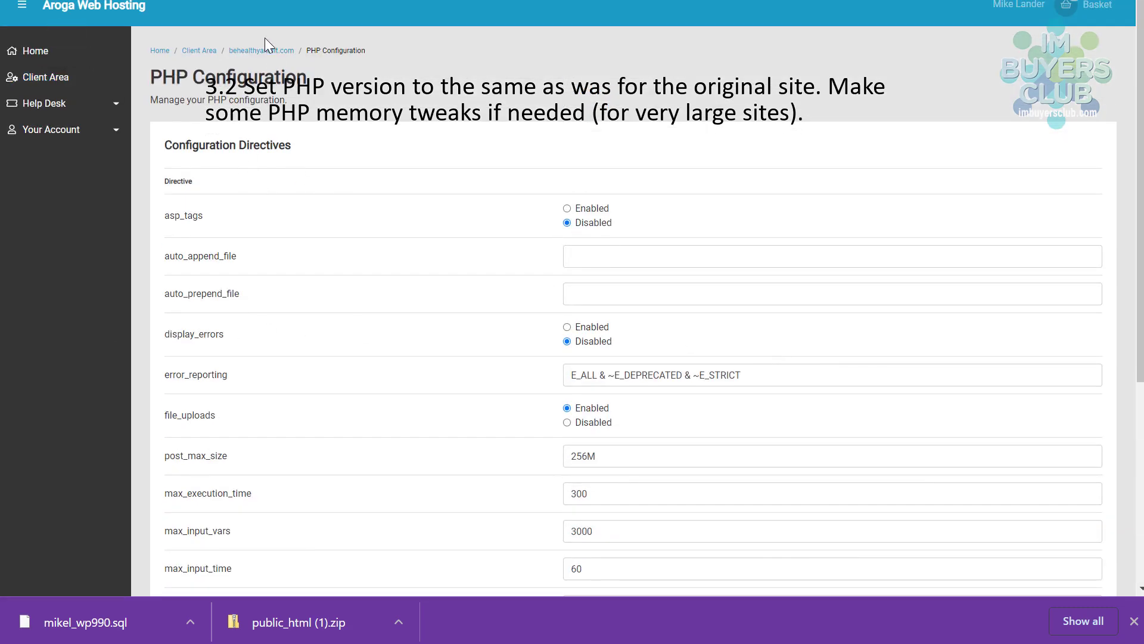
pyautogui.click(251, 51)
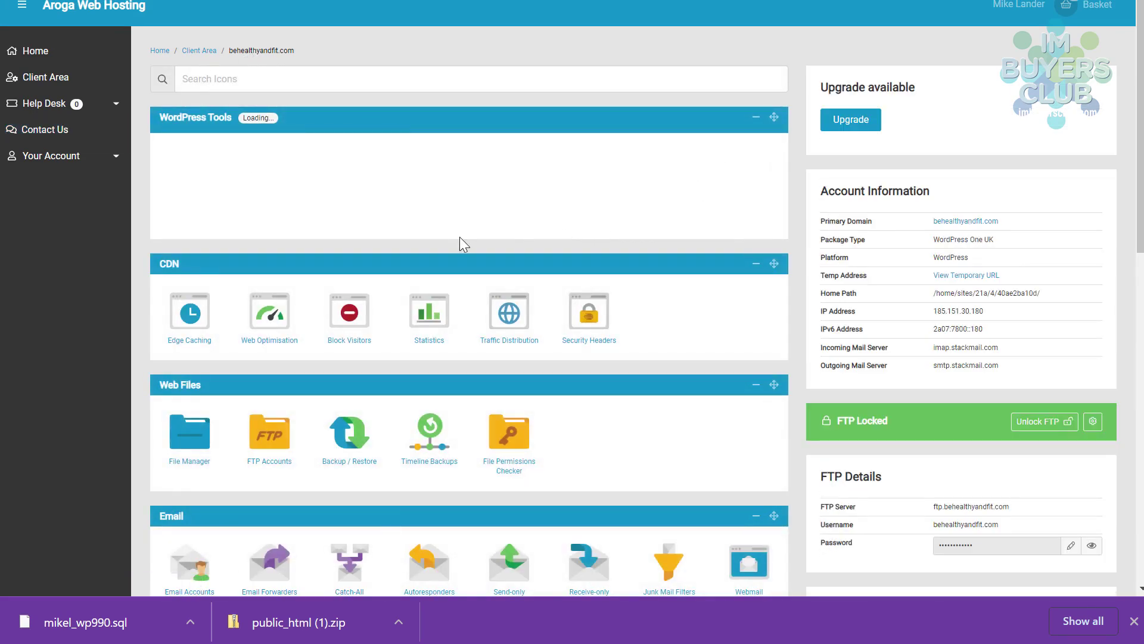
# - Turn Global Edge Caching off in the CDN settings and return to the behealthyandfit.com dashboard
pyautogui.scroll(-3, 415, 307)
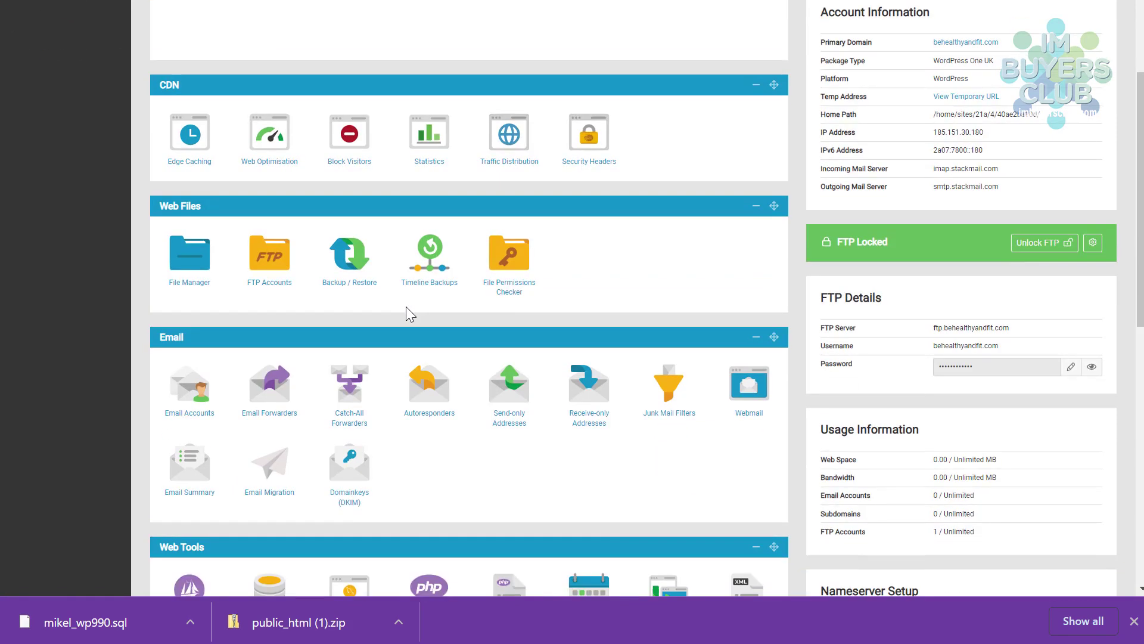
pyautogui.scroll(3, 320, 339)
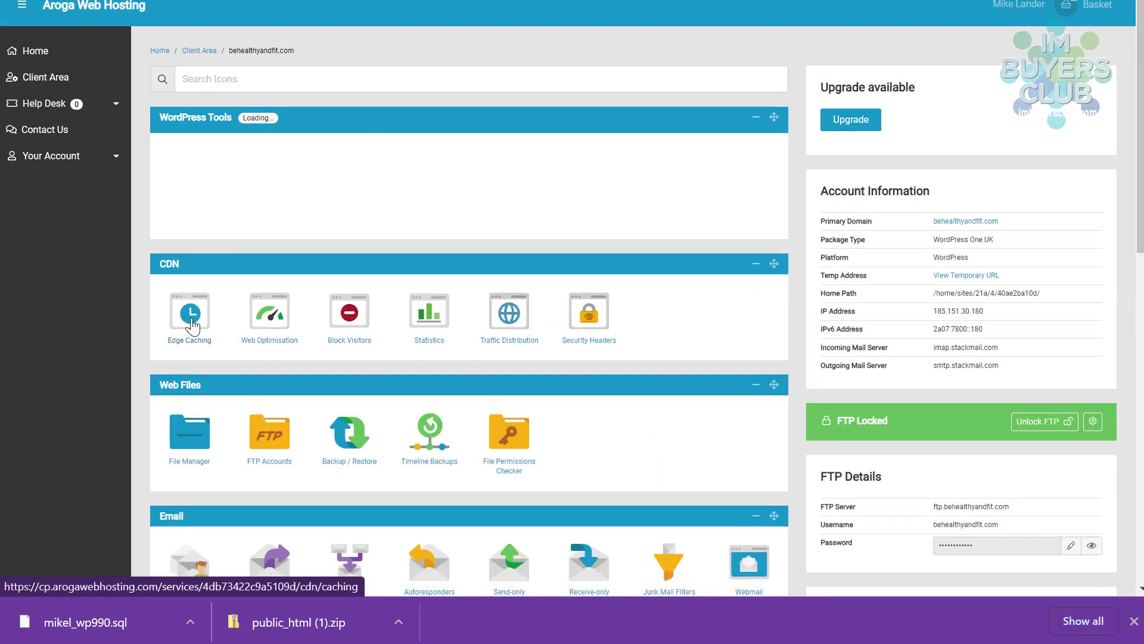
pyautogui.click(190, 325)
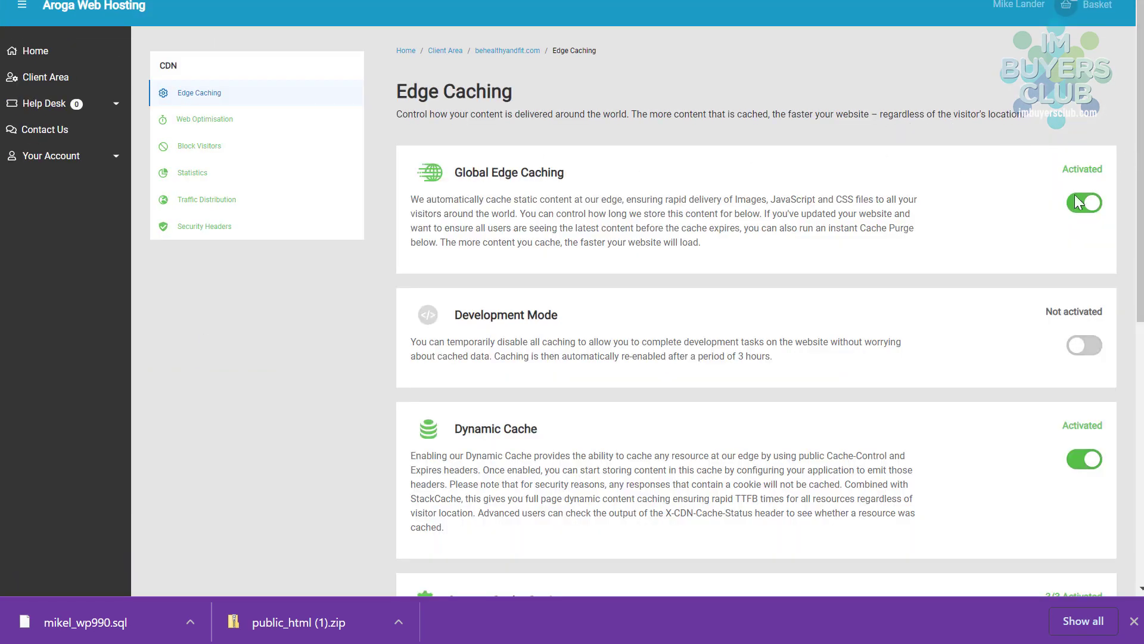
pyautogui.click(1083, 204)
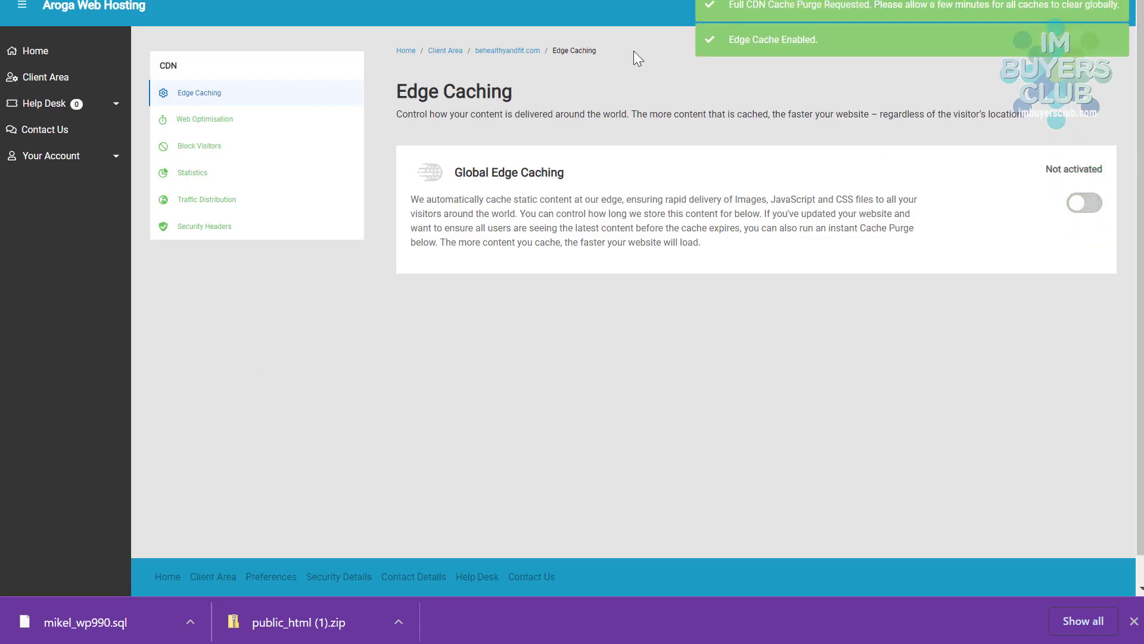
pyautogui.click(503, 53)
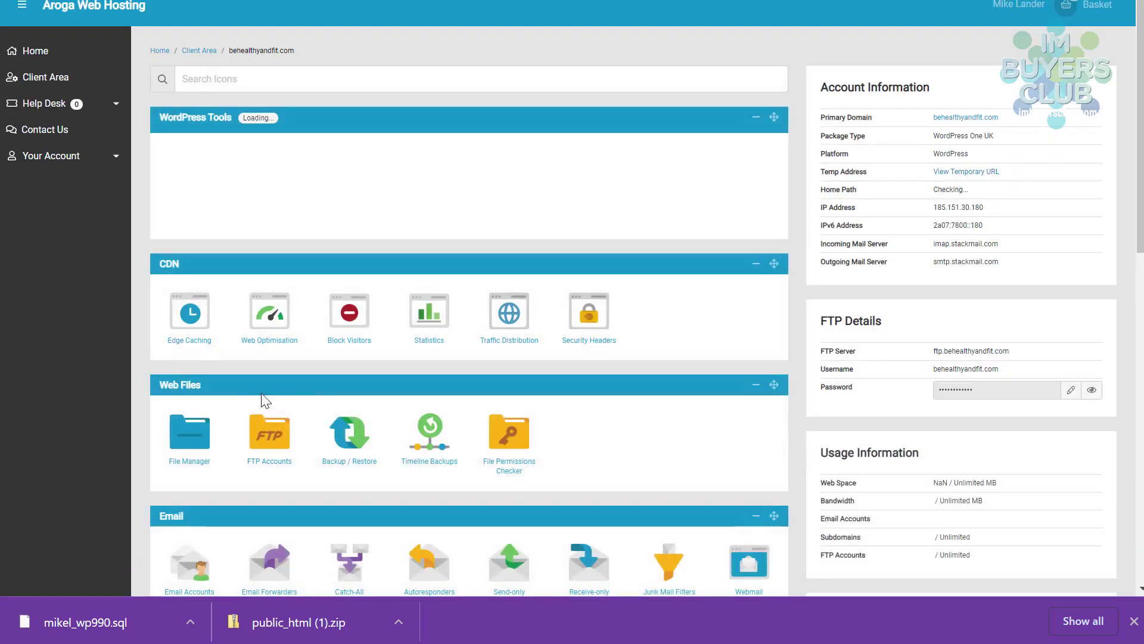
pyautogui.scroll(-1, 283, 379)
pyautogui.scroll(-1, 283, 379)
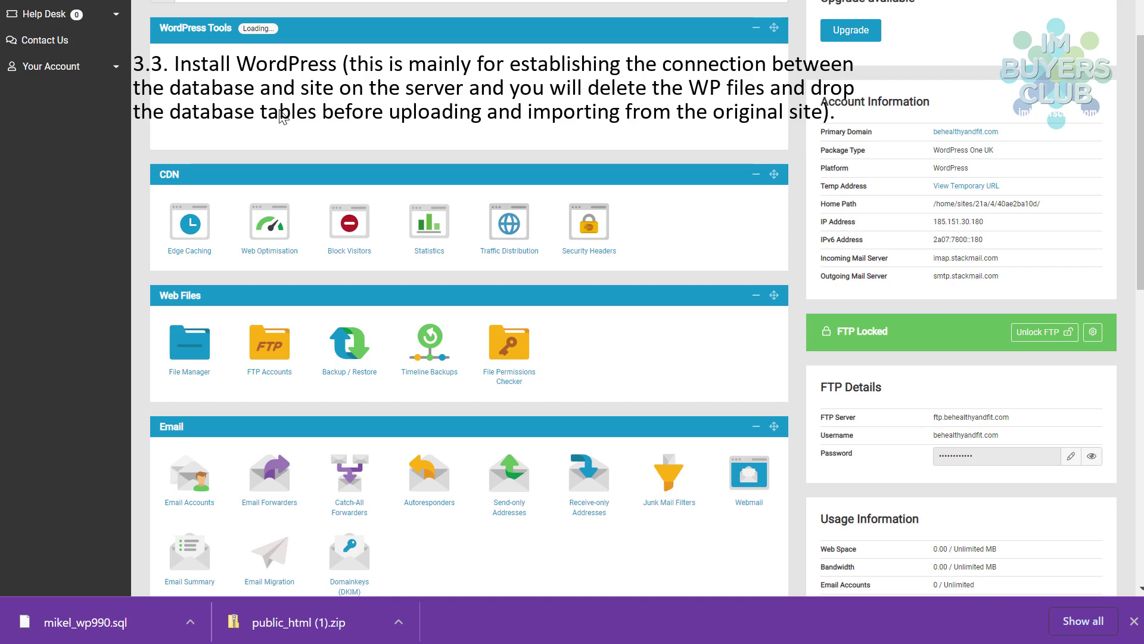
# - Keep English as the language and enter the admin username and generated password
pyautogui.scroll(1, 469, 298)
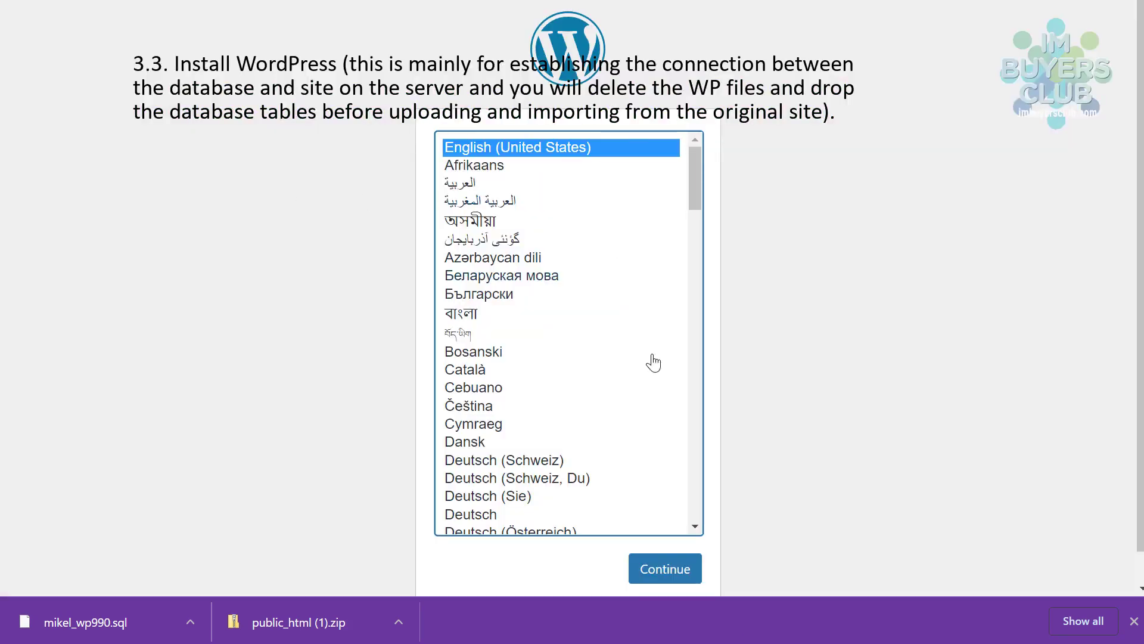
pyautogui.click(654, 568)
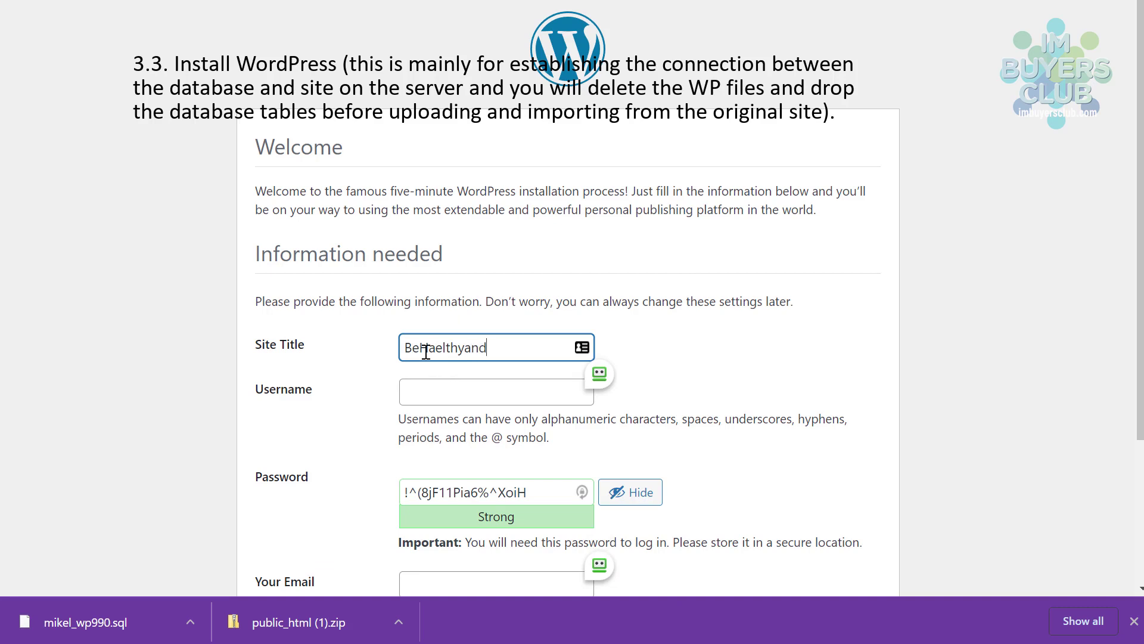
pyautogui.click(436, 398)
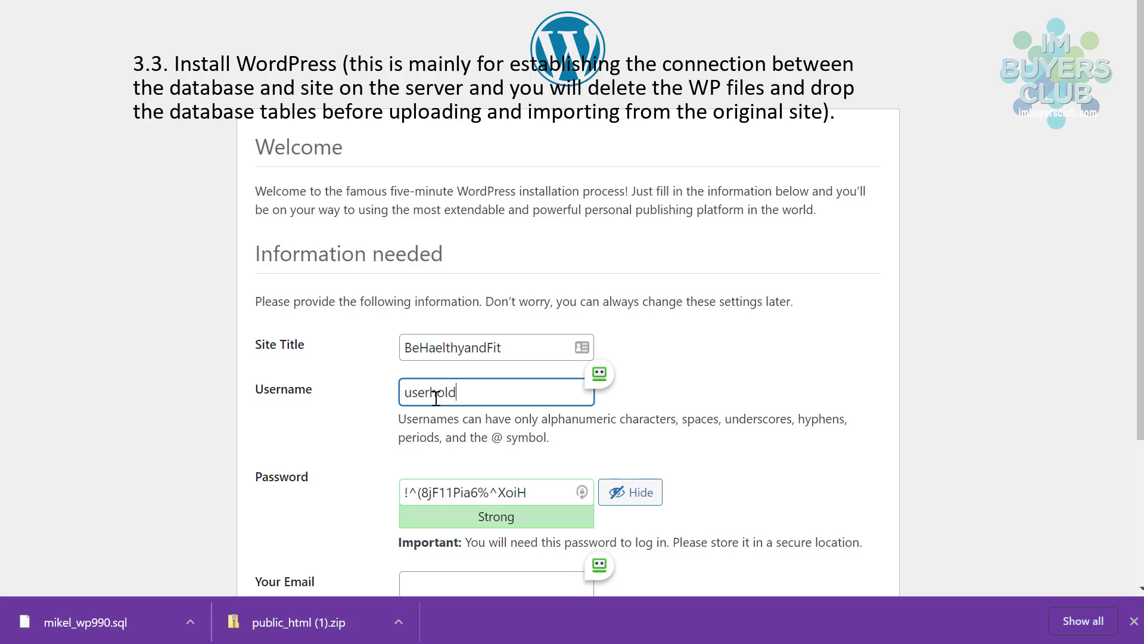
pyautogui.moveTo(530, 492); pyautogui.dragTo(360, 490)
pyautogui.moveTo(513, 392); pyautogui.dragTo(361, 405)
# - Enter the admin email address, discourage search engine indexing, and install WordPress
pyautogui.scroll(-3, 710, 396)
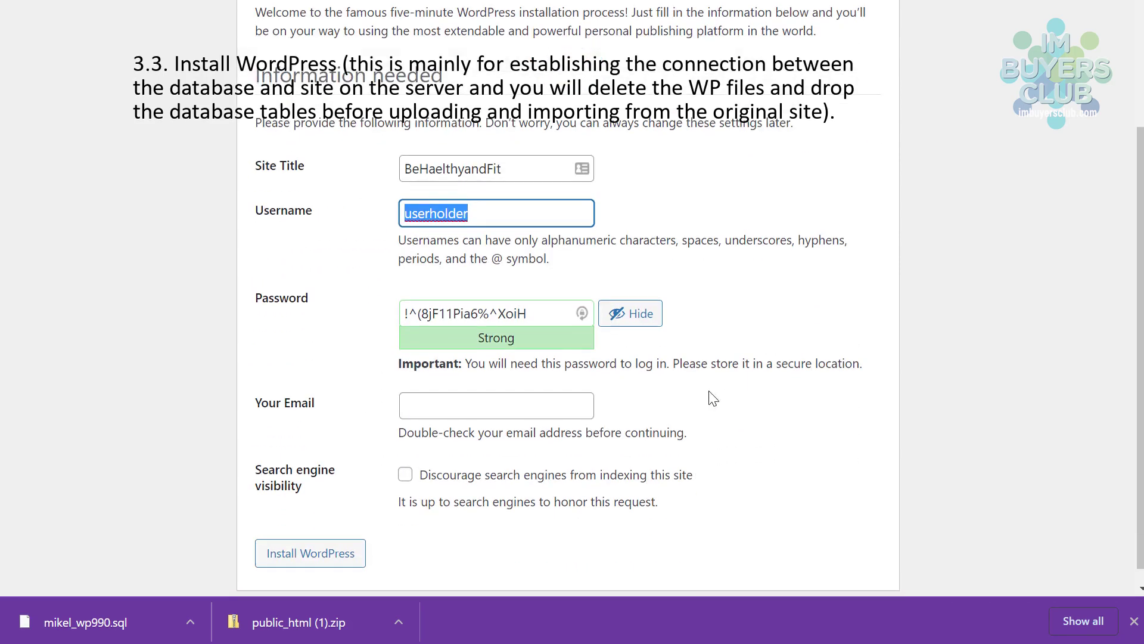
pyautogui.click(456, 391)
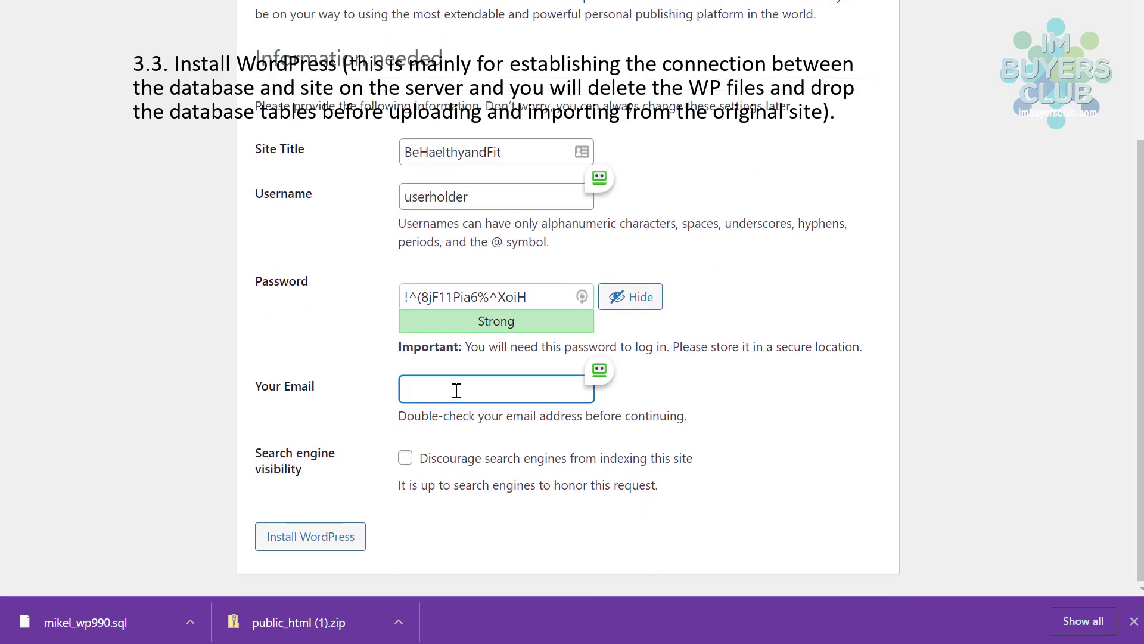
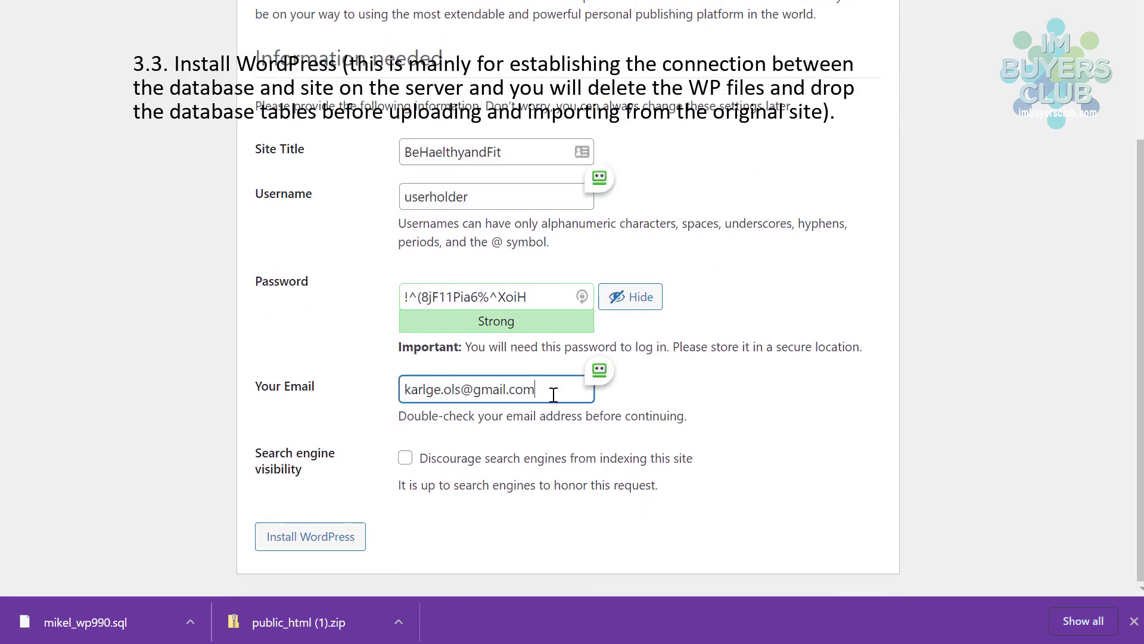
pyautogui.click(405, 458)
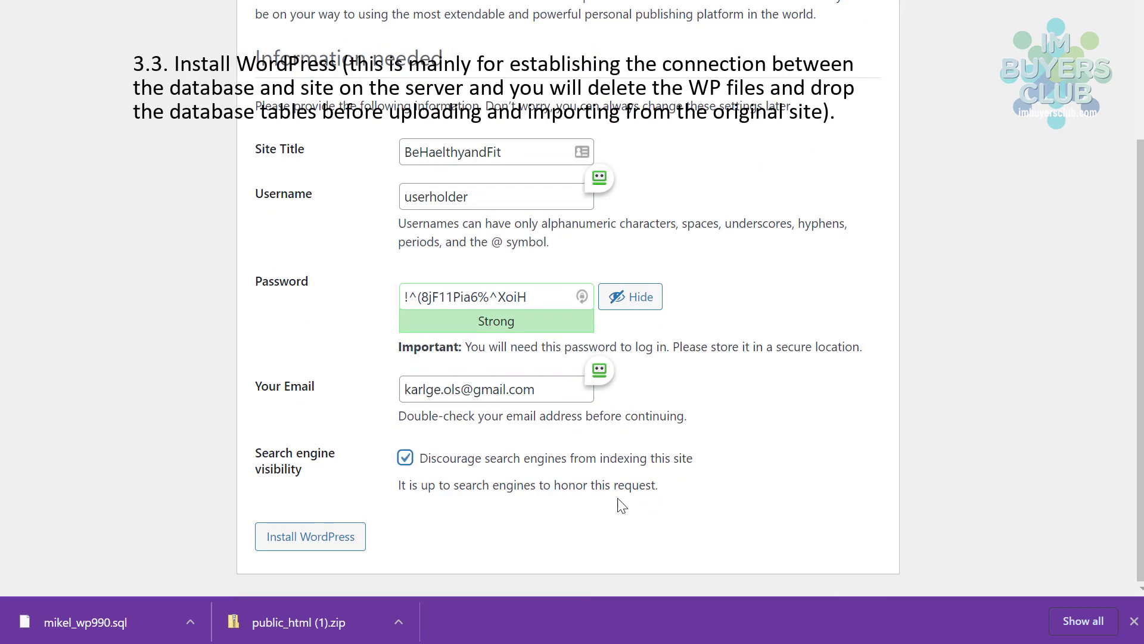
pyautogui.click(314, 541)
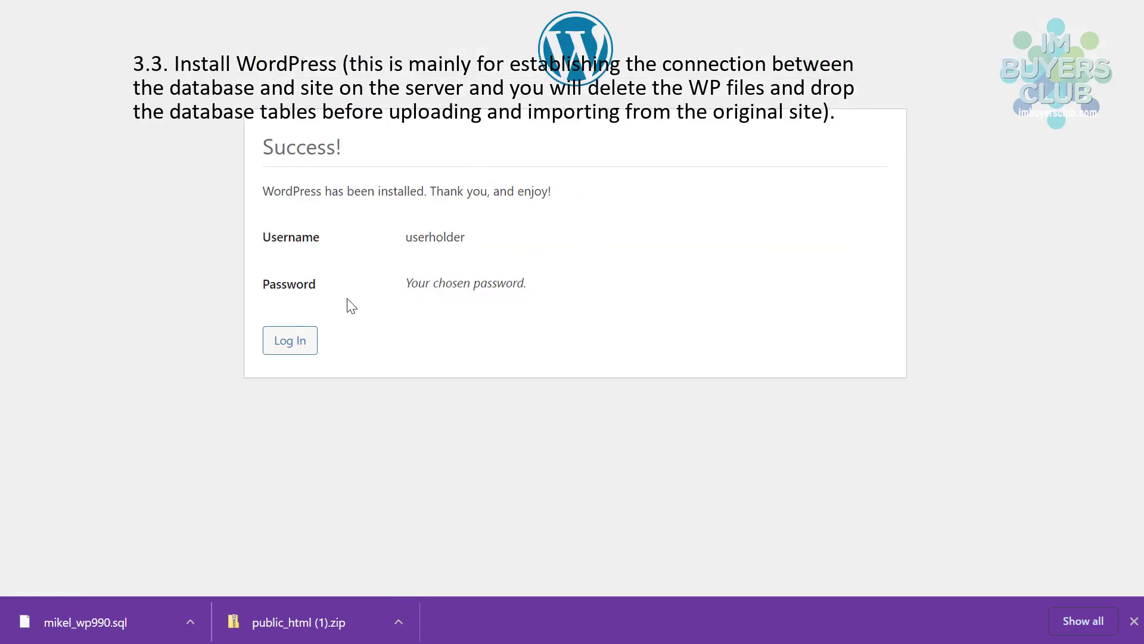
# - Log in to the new WordPress site with the admin username and password
pyautogui.click(278, 353)
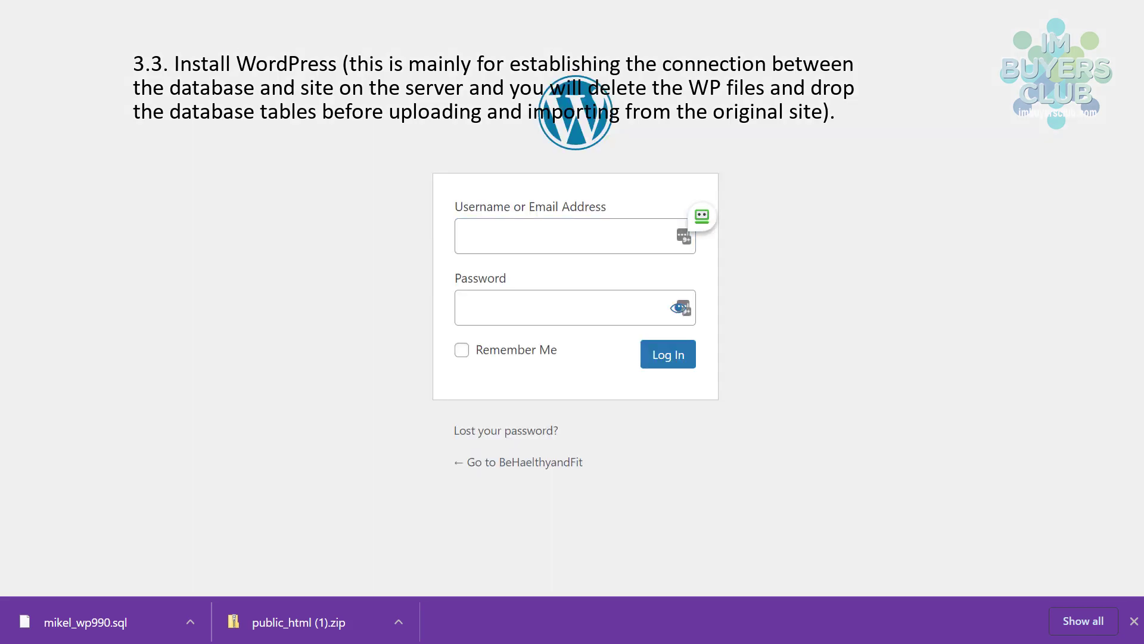
pyautogui.click(521, 248)
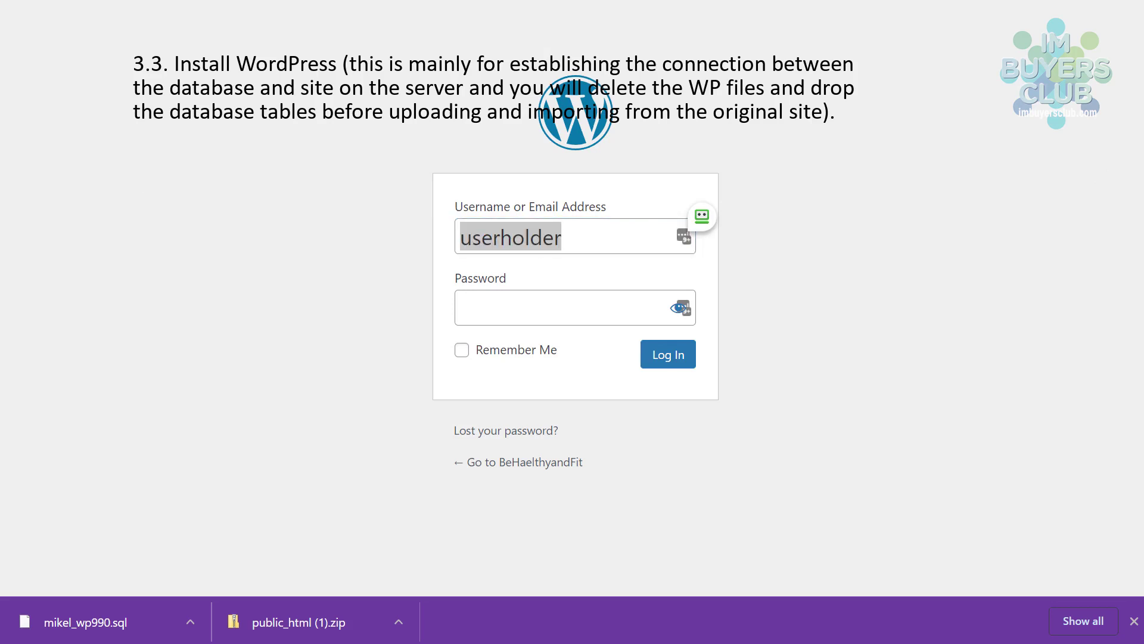
pyautogui.click(495, 309)
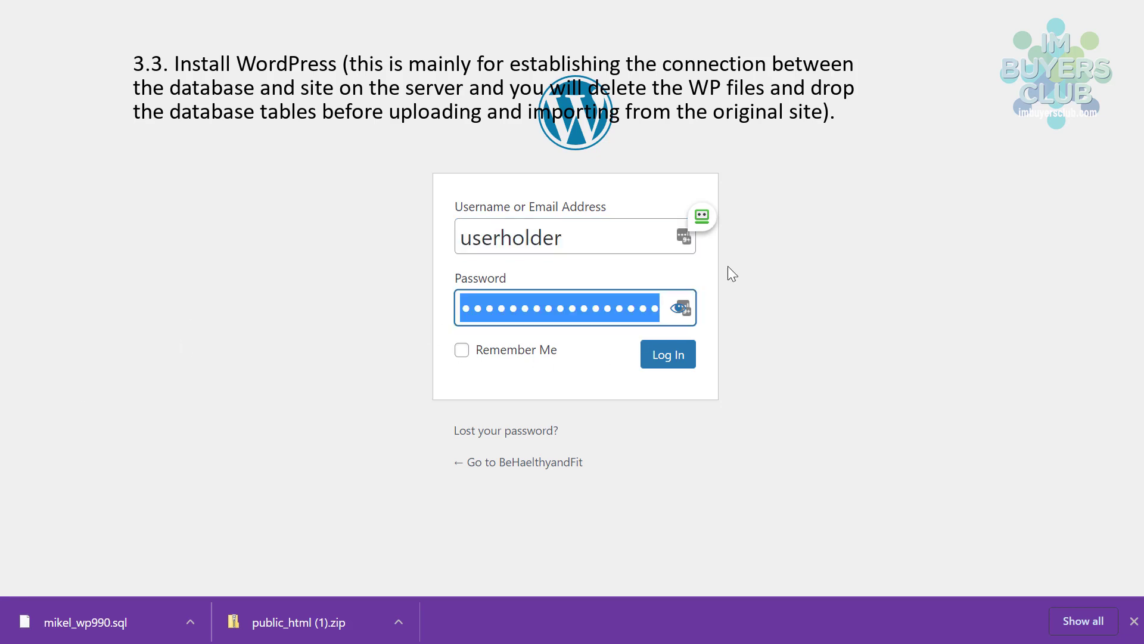
pyautogui.click(666, 358)
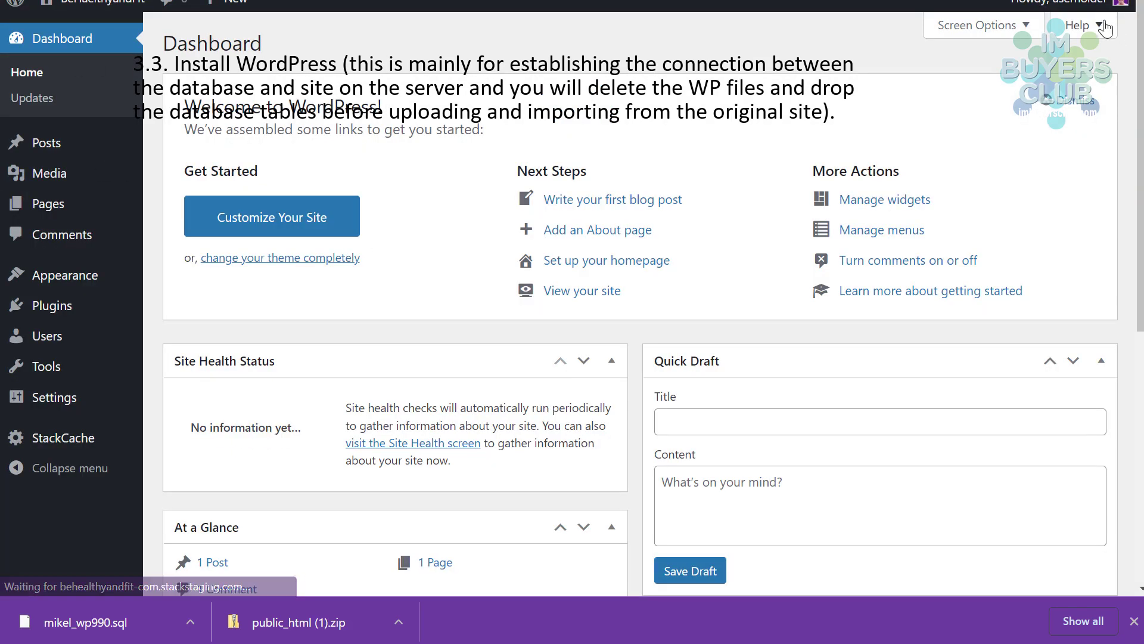
# - Log out of WordPress, decline saving the login, and close the tab to return to the control panel
pyautogui.click(1100, 6)
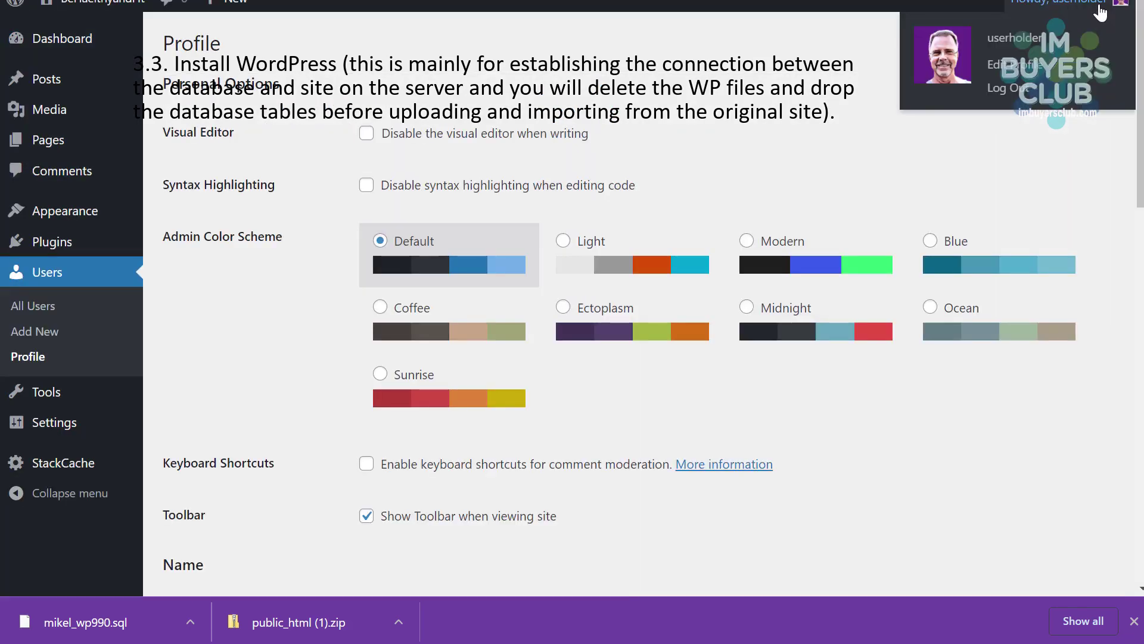
pyautogui.click(1011, 91)
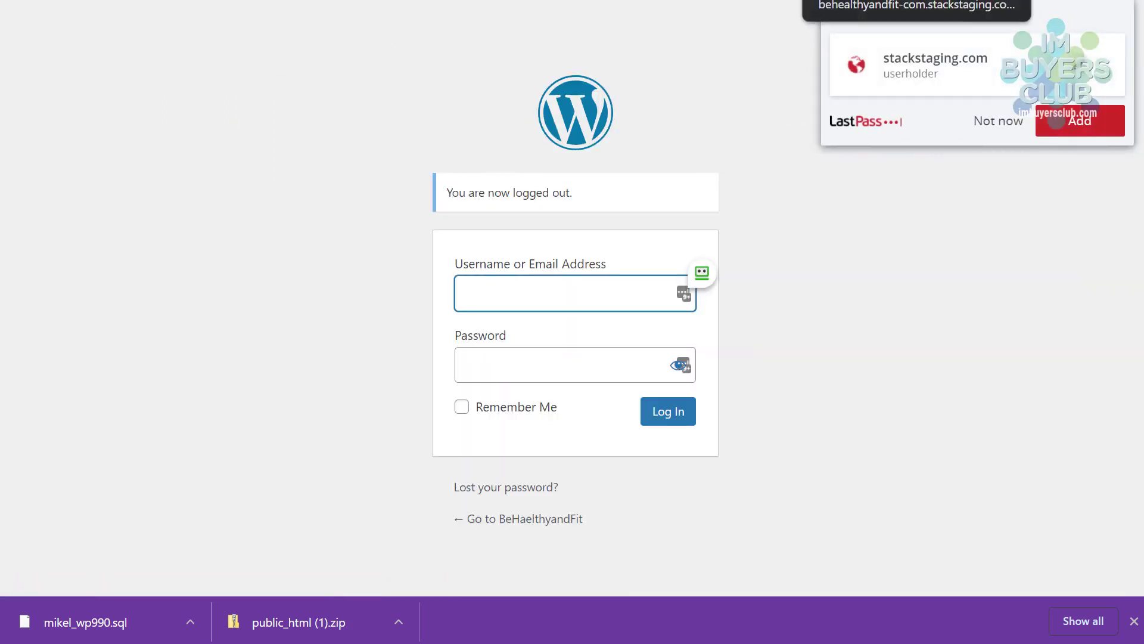
pyautogui.click(1012, 122)
pyautogui.hotkey('ctrl', 'w')
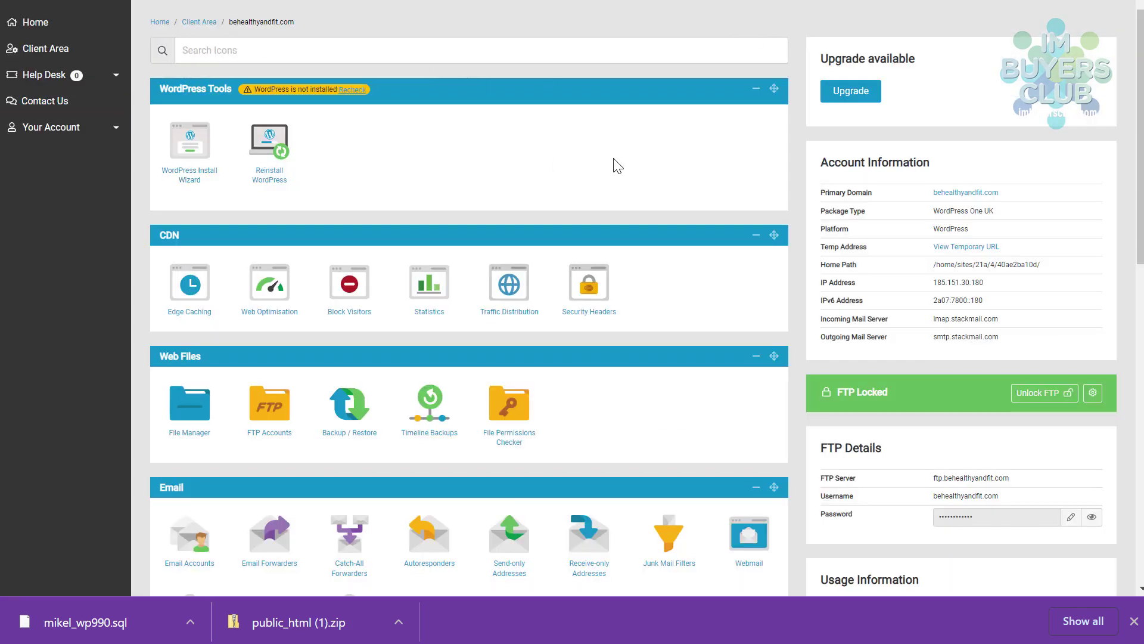
# - Recheck the WordPress installation status, then open File Manager under Web Files
pyautogui.click(351, 90)
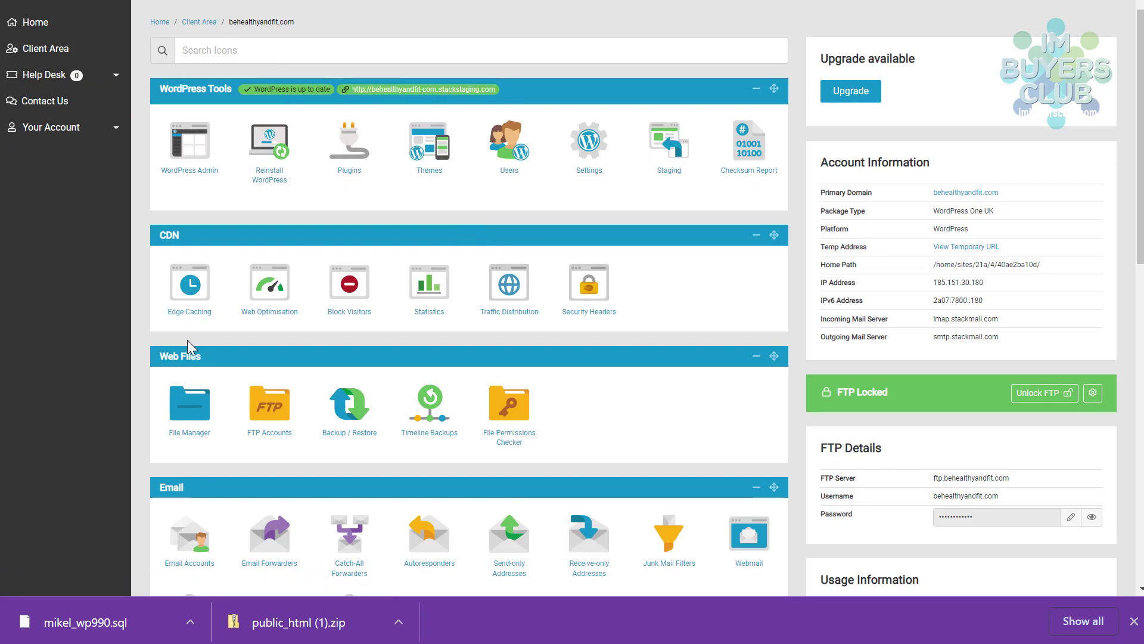
pyautogui.scroll(-3, 322, 321)
pyautogui.scroll(-6, 323, 321)
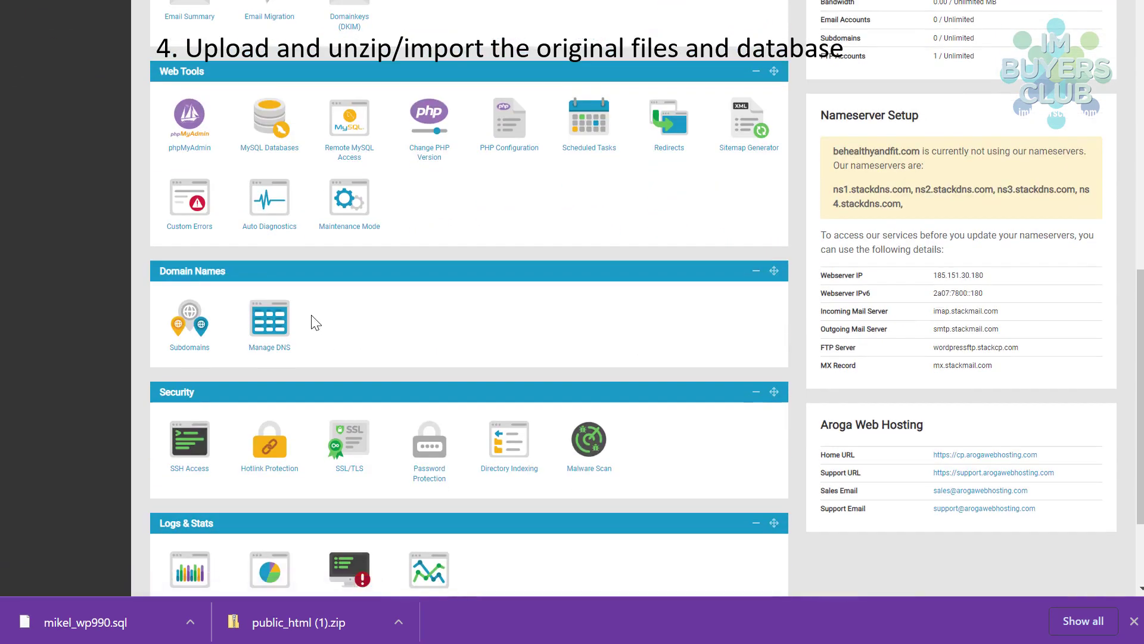
pyautogui.scroll(3, 314, 320)
pyautogui.scroll(6, 311, 316)
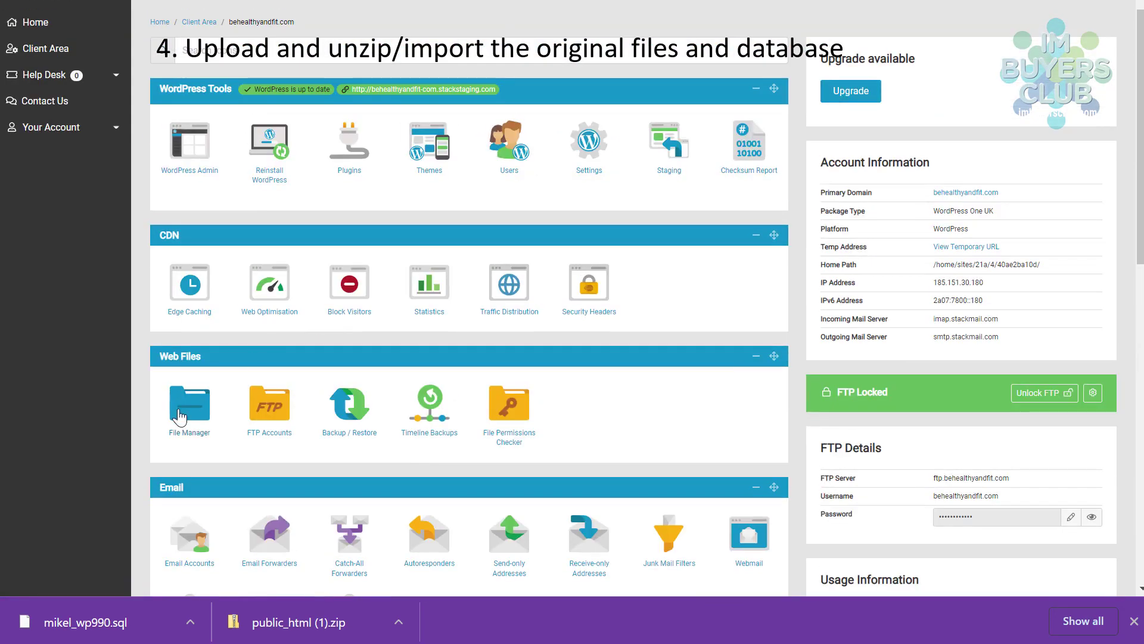
pyautogui.click(181, 416)
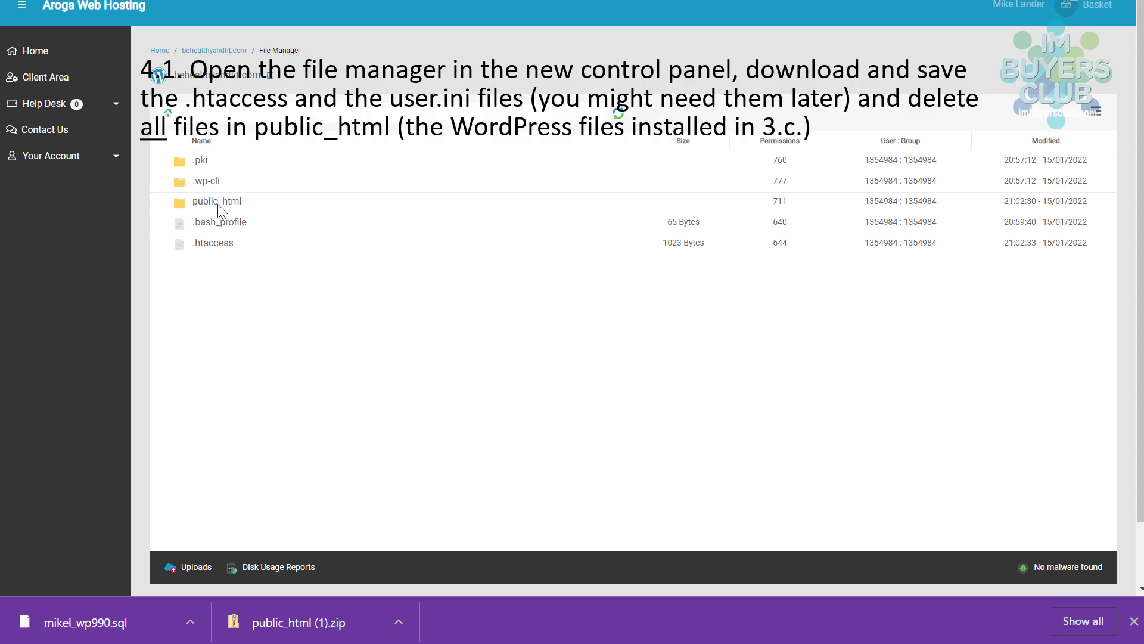
# - In public_html, download .htaccess and .user.ini together as a ZIP archive
pyautogui.doubleClick(182, 207)
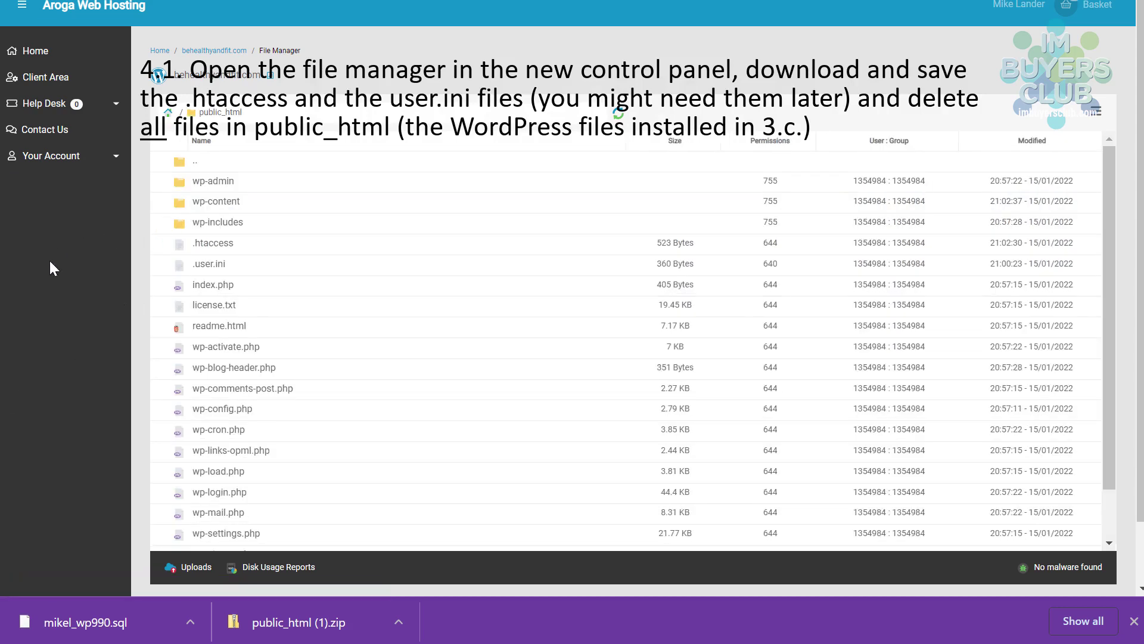
pyautogui.scroll(-1, 411, 274)
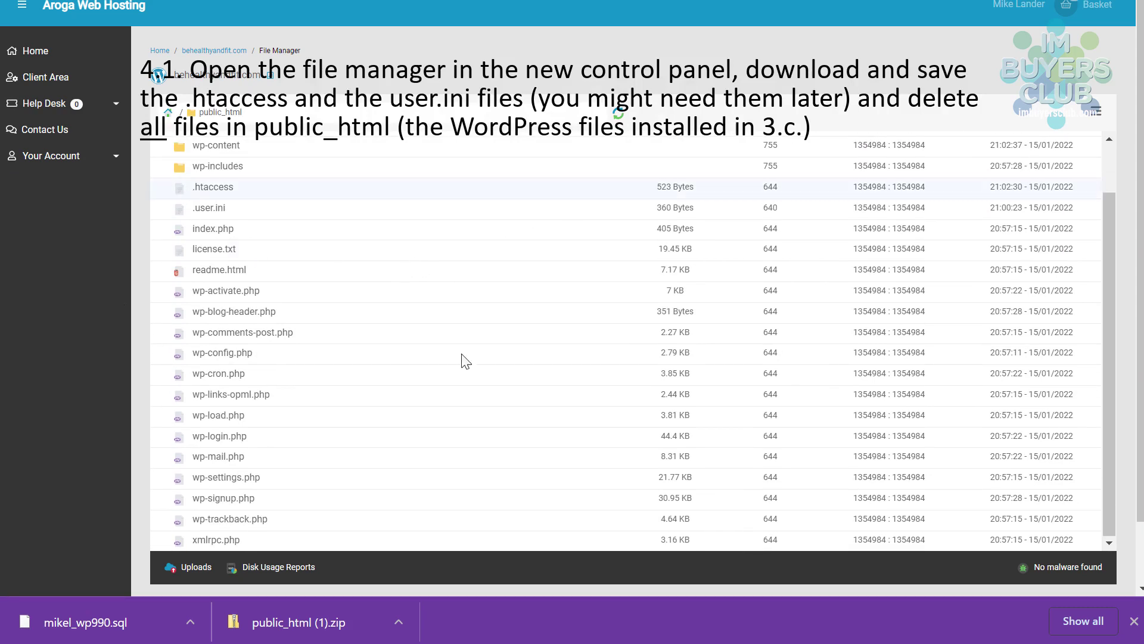
pyautogui.keyDown('ctrl'); pyautogui.click(215, 209); pyautogui.keyUp('ctrl')
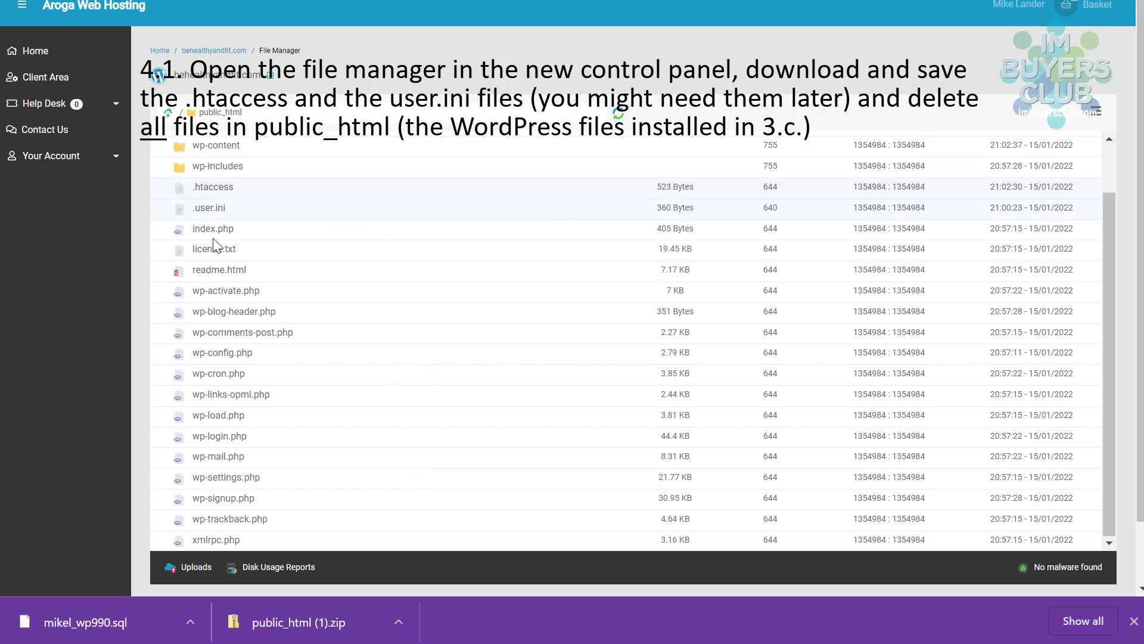
pyautogui.rightClick(198, 195)
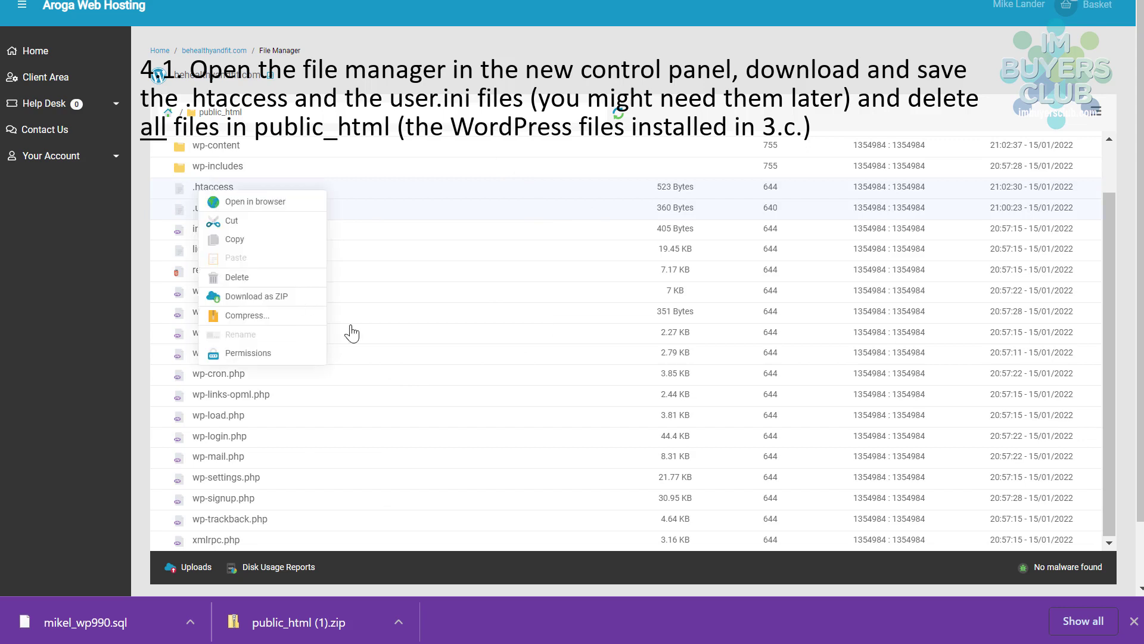
pyautogui.click(241, 296)
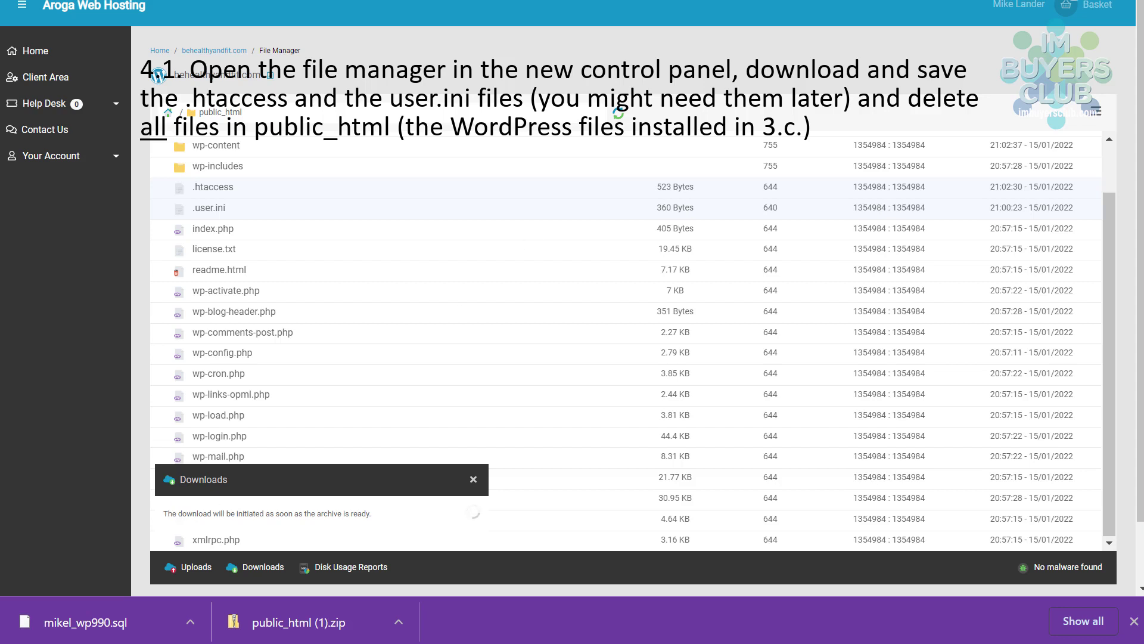
# - Download .htaccess and .user.ini individually, keeping the .user.ini file despite the browser warning
pyautogui.rightClick(213, 190)
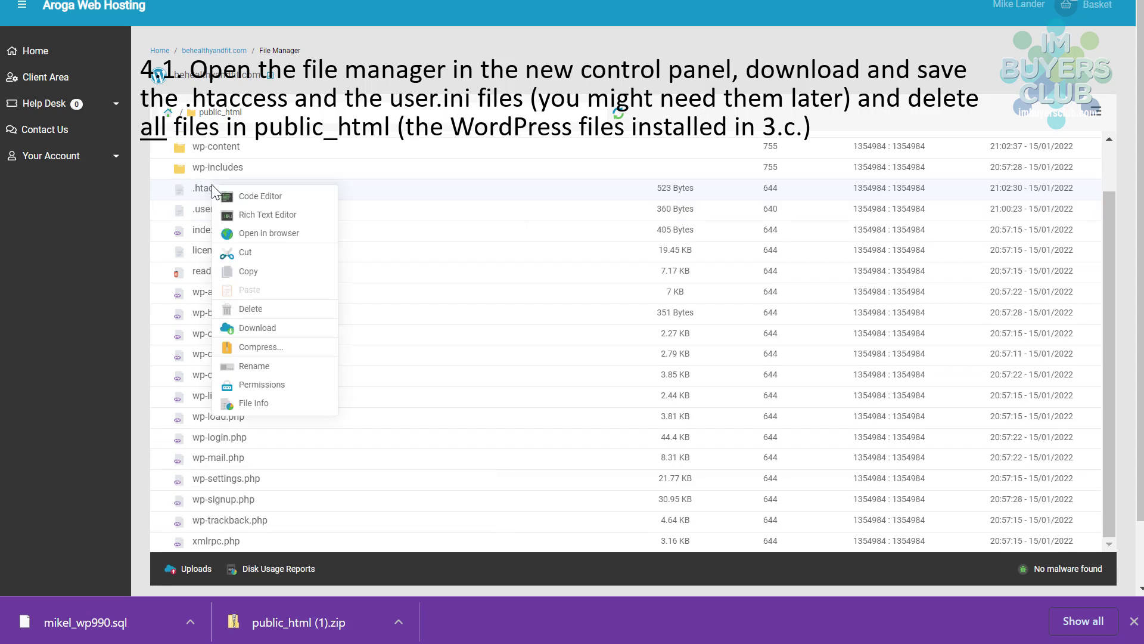
pyautogui.click(243, 329)
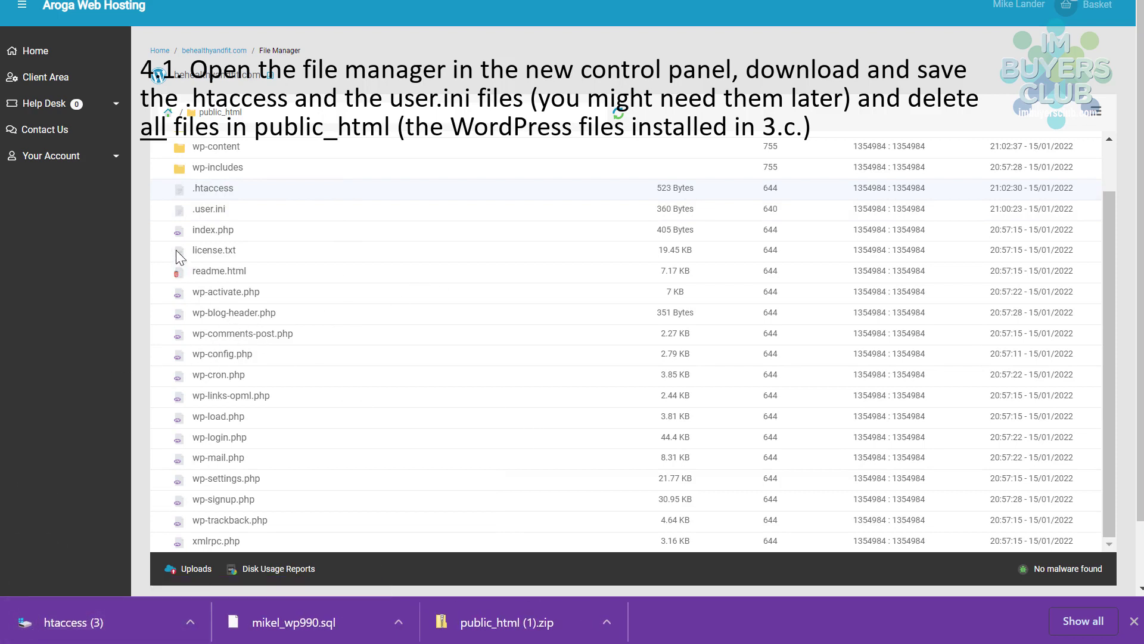
pyautogui.rightClick(216, 209)
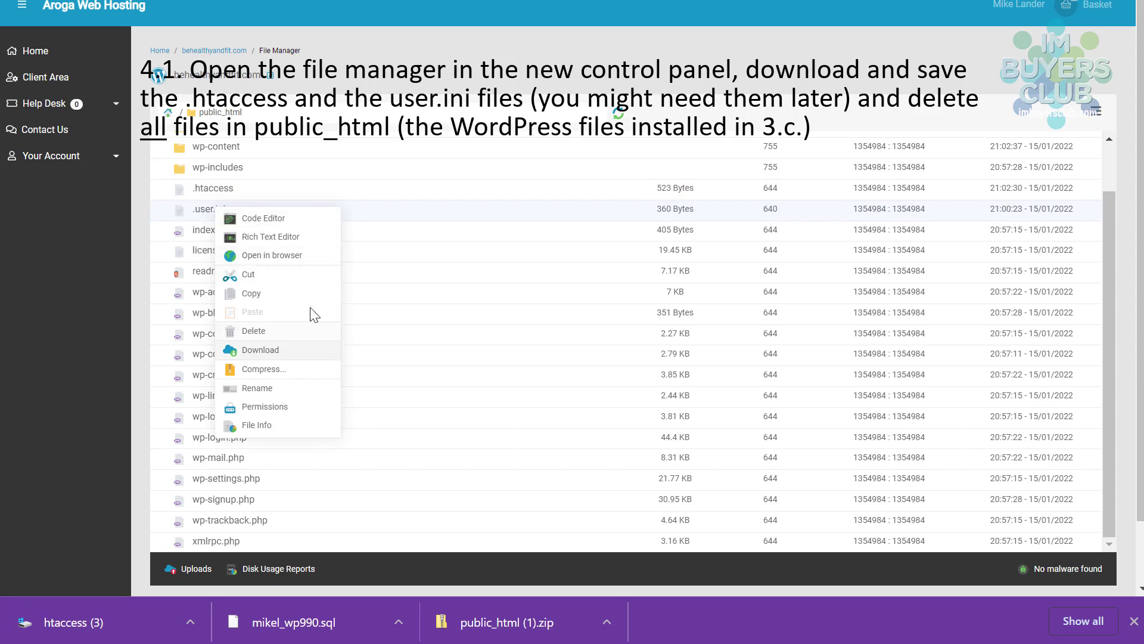
pyautogui.click(262, 352)
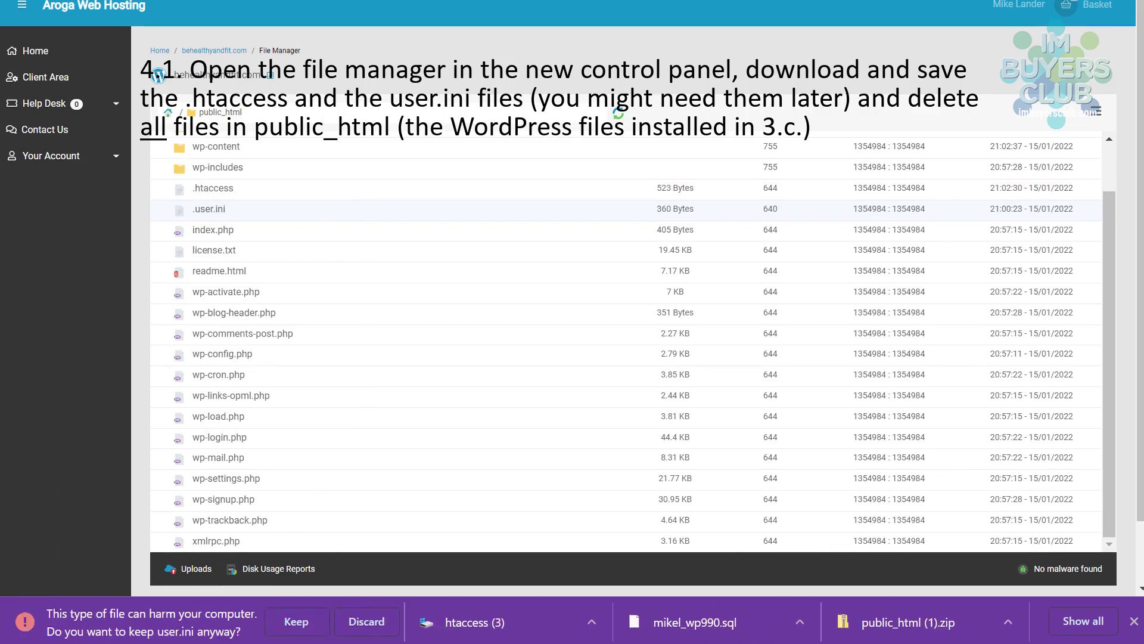
pyautogui.click(279, 630)
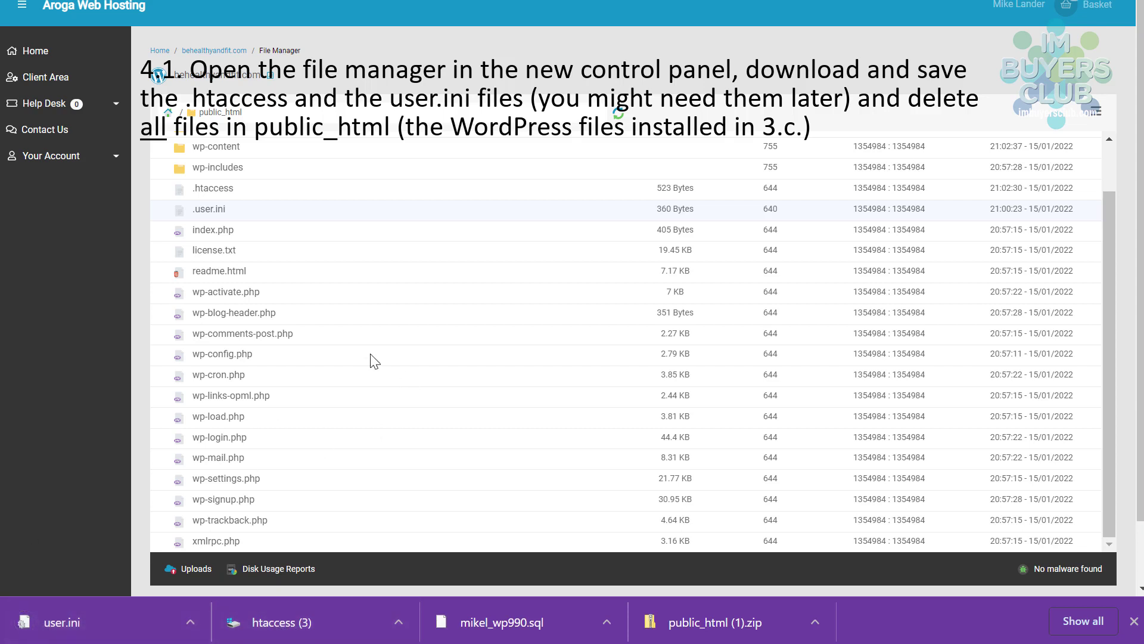
pyautogui.scroll(2, 262, 285)
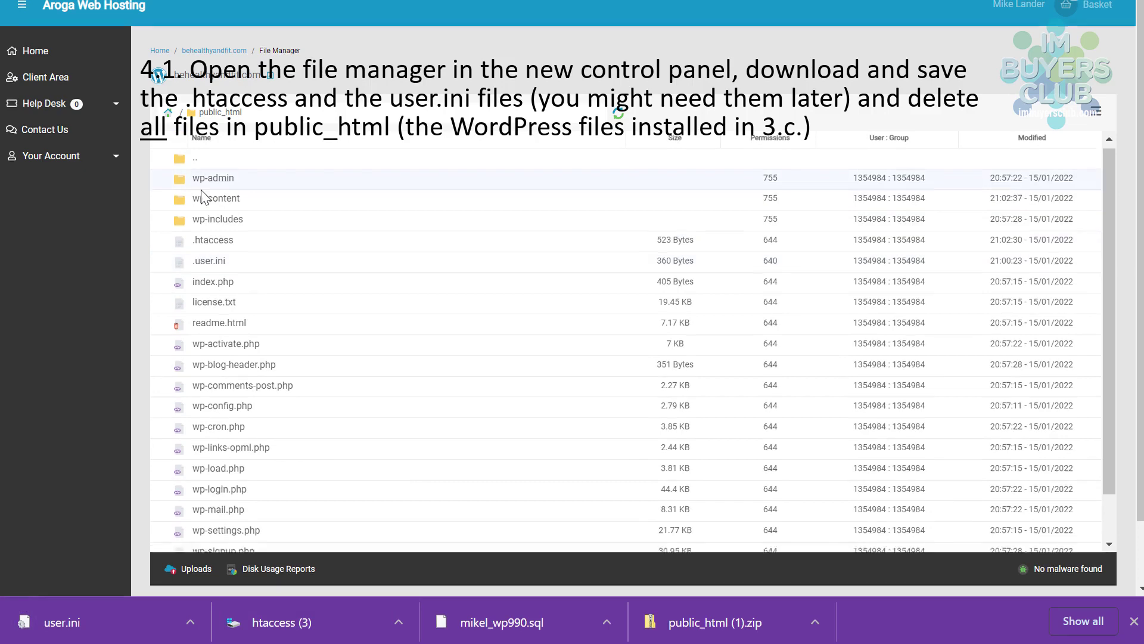
# - Delete all 21 selected items in public_html and confirm the permanent deletion
pyautogui.scroll(-3, 262, 303)
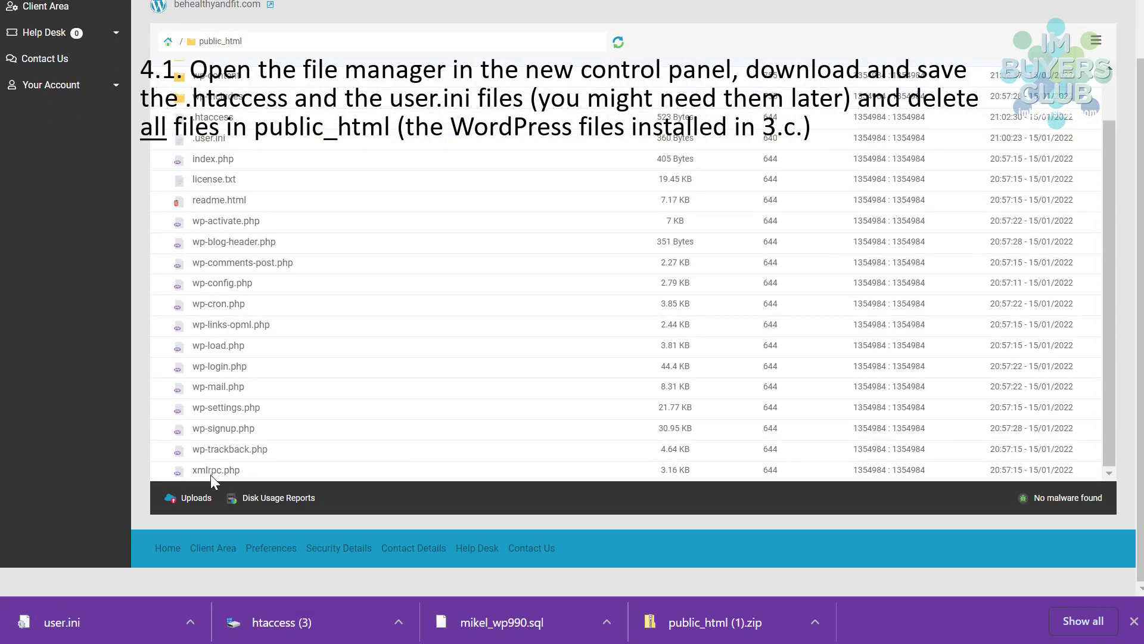
pyautogui.rightClick(209, 427)
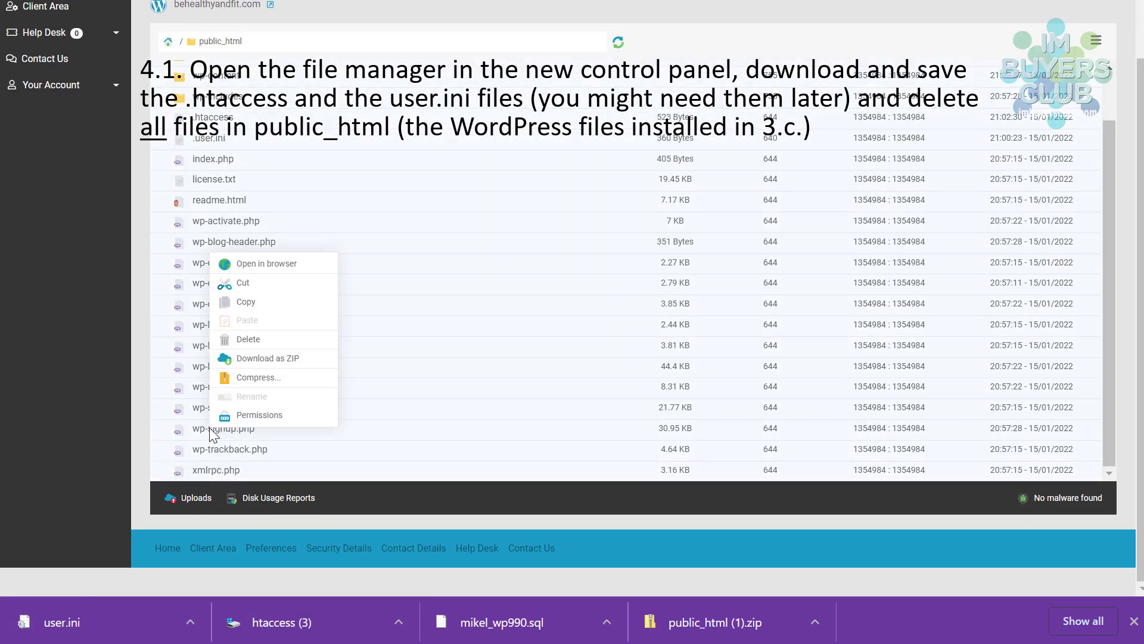
pyautogui.click(250, 339)
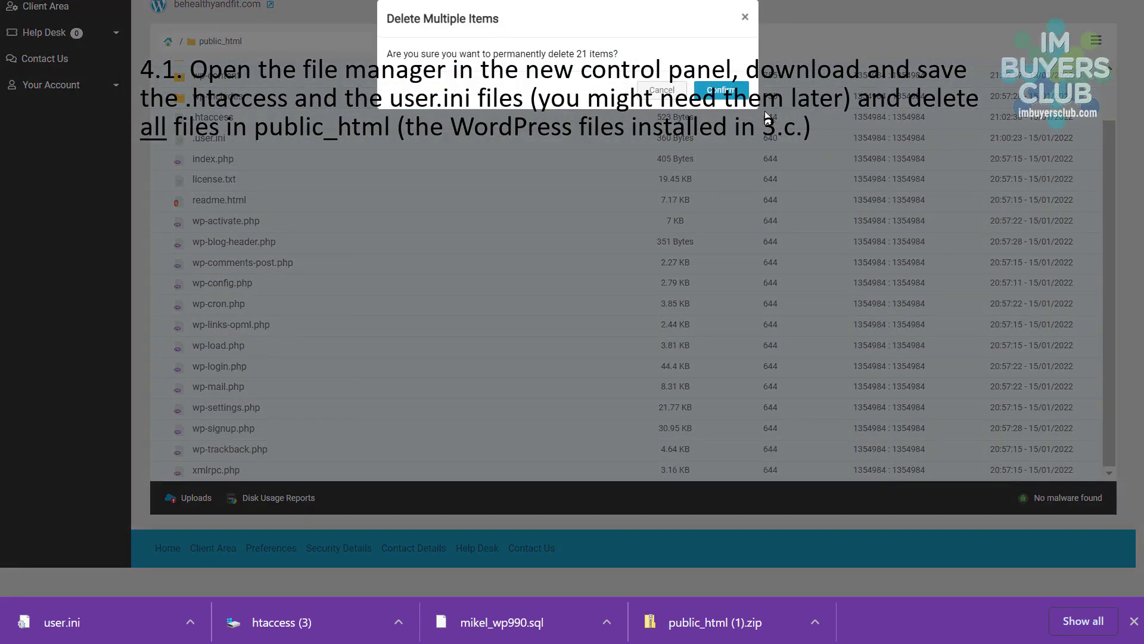
pyautogui.click(713, 99)
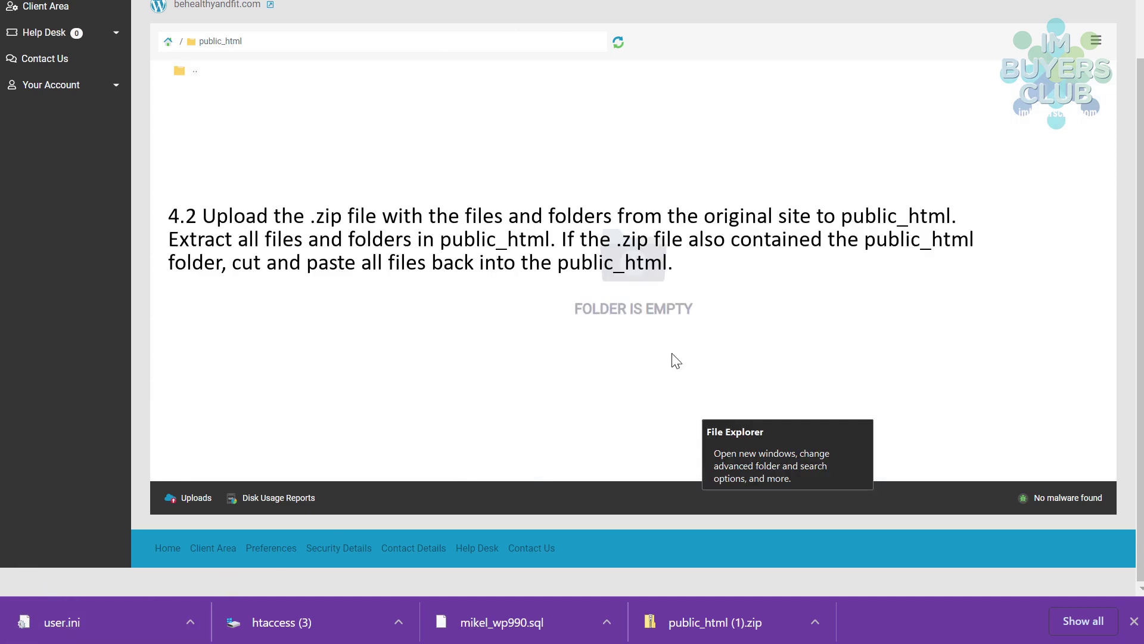
# - Upload the 2.78 GB public_html (1).zip archive into public_html through the Uploads panel
pyautogui.click(170, 498)
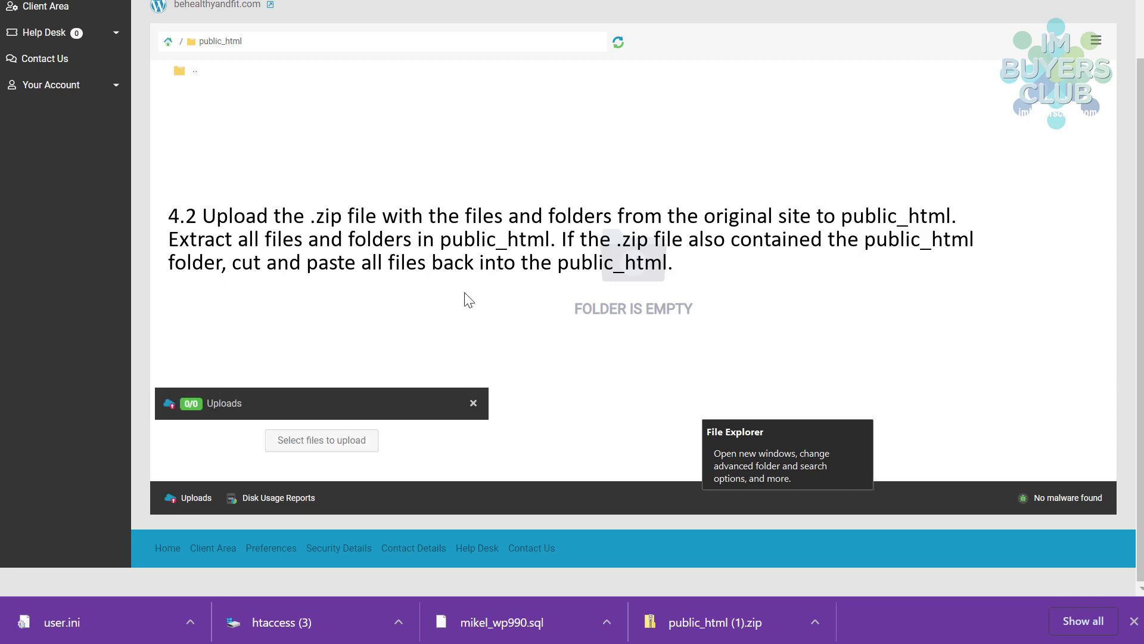
pyautogui.click(325, 441)
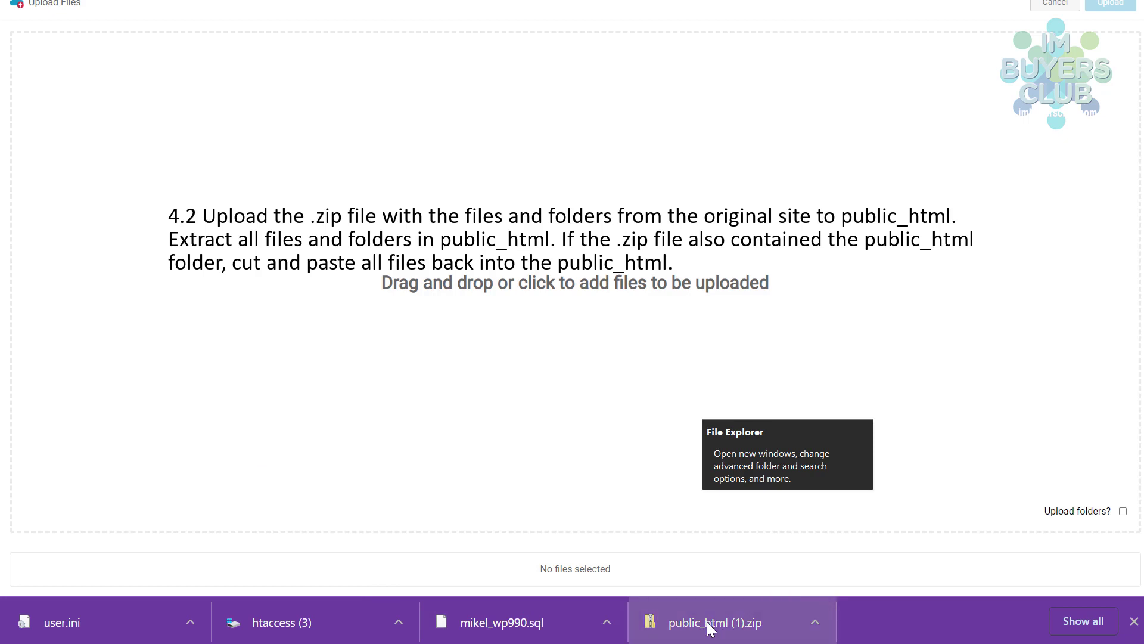
pyautogui.moveTo(709, 627); pyautogui.dragTo(593, 280)
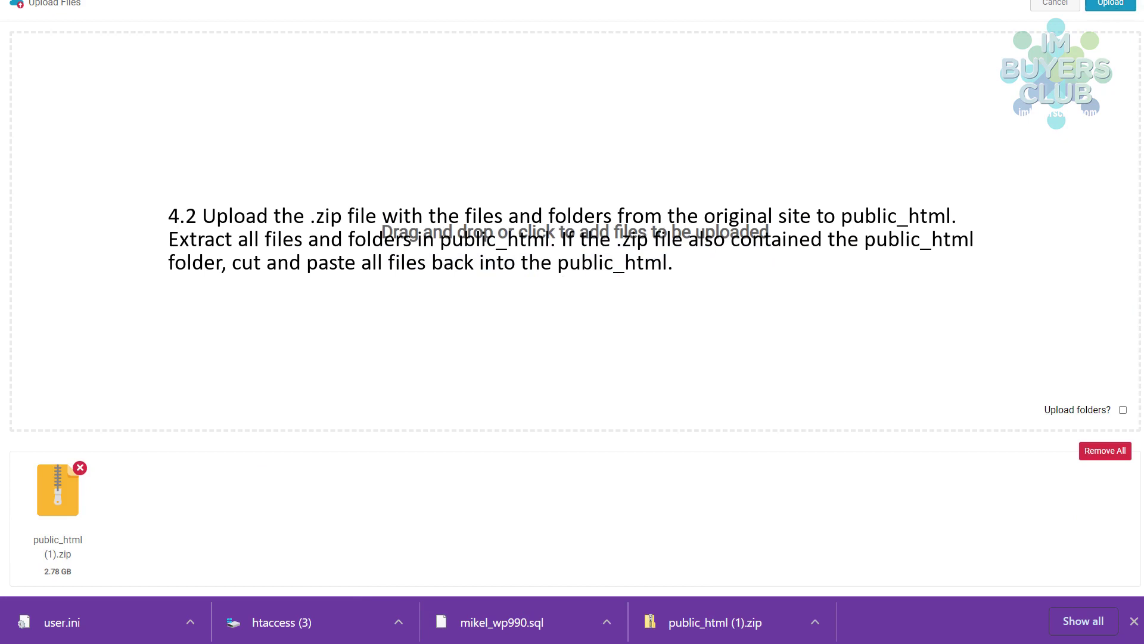
pyautogui.click(1111, 9)
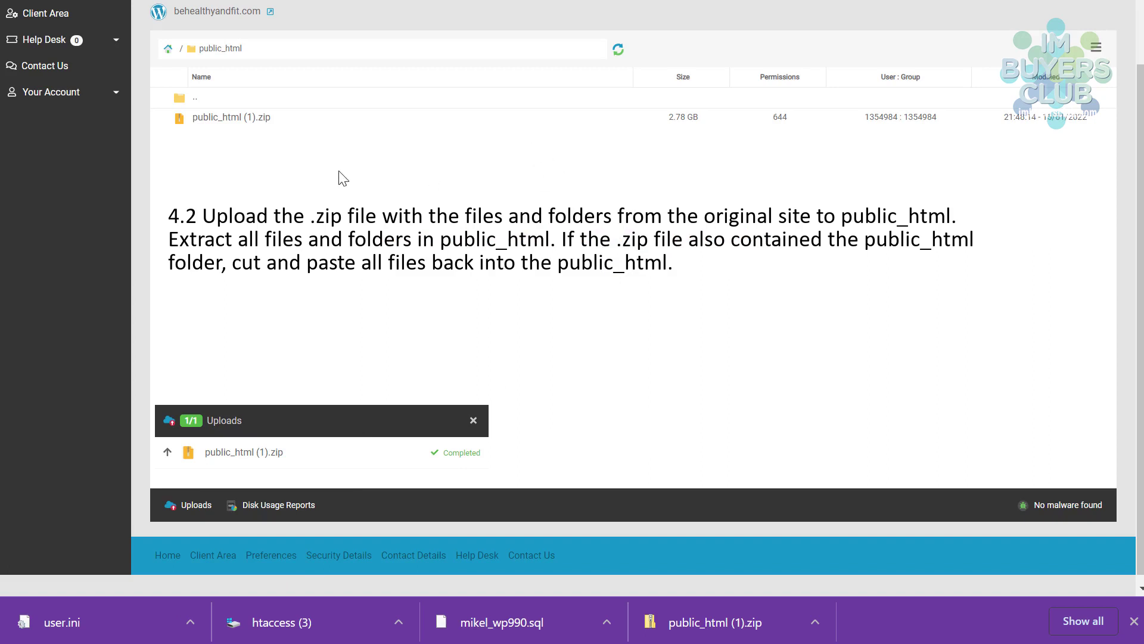
pyautogui.click(473, 420)
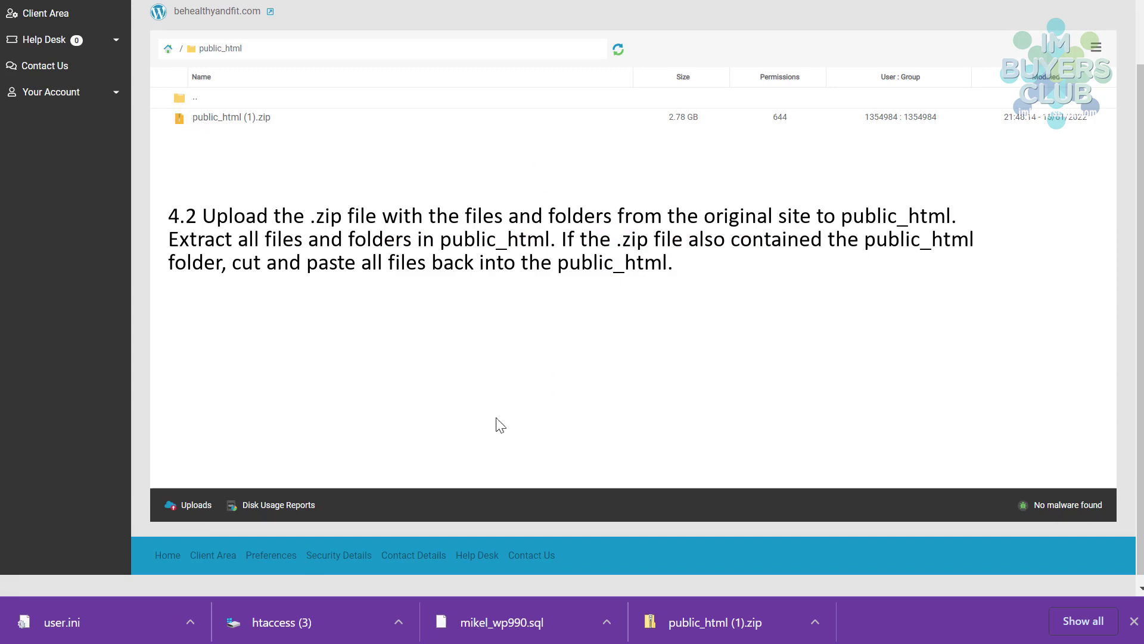
# - Extract public_html (1).zip in place and open the nested public_html folder it creates
pyautogui.rightClick(184, 116)
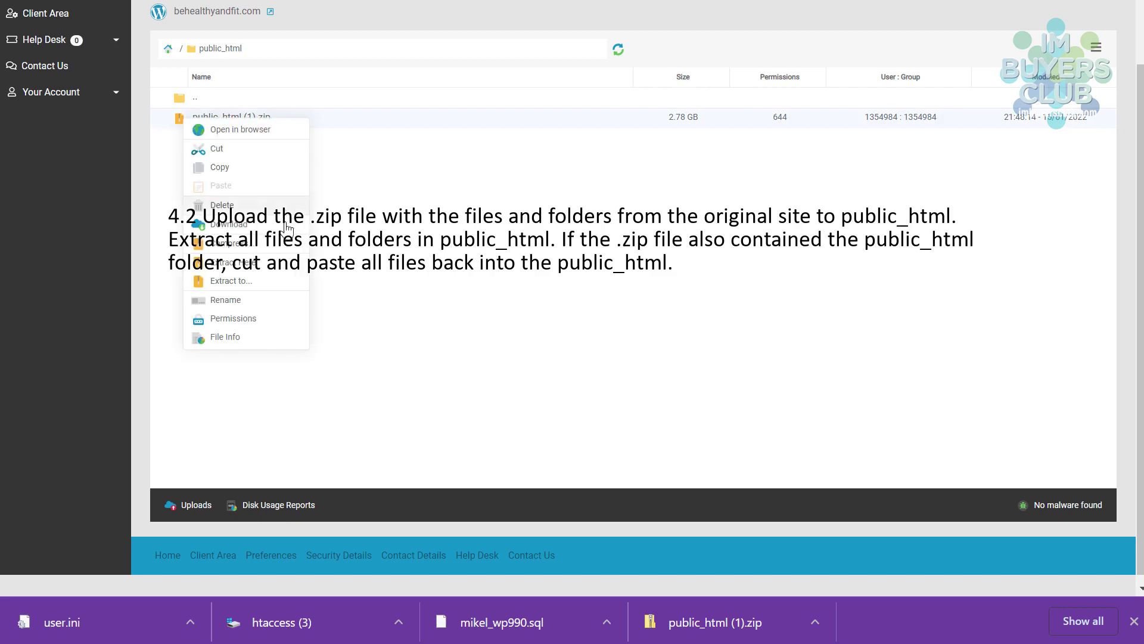
pyautogui.click(228, 263)
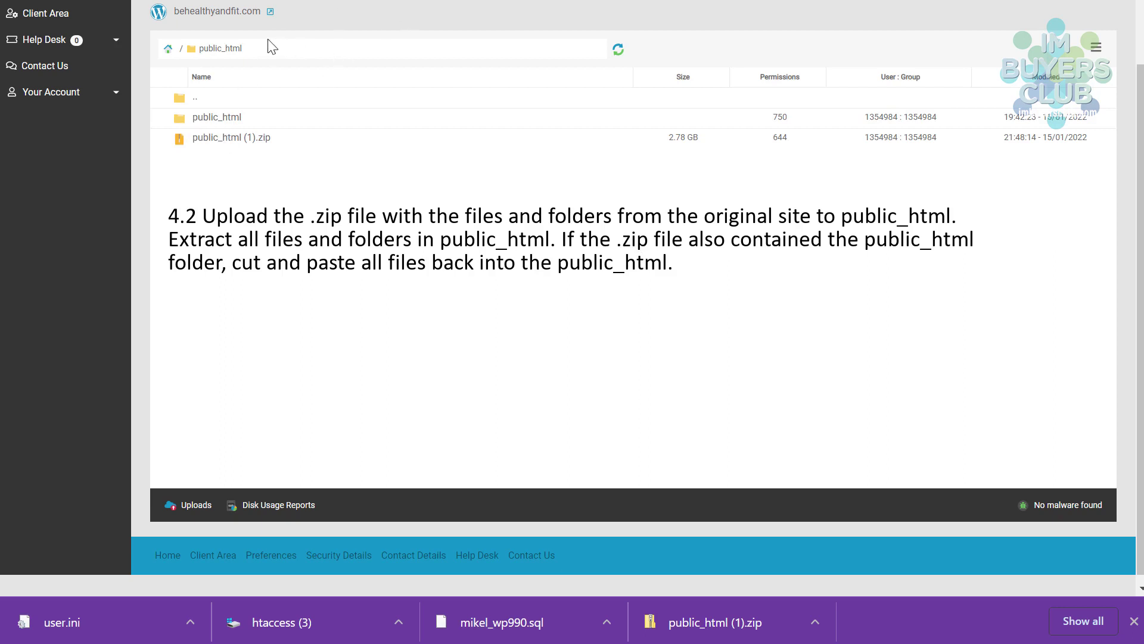
pyautogui.click(191, 123)
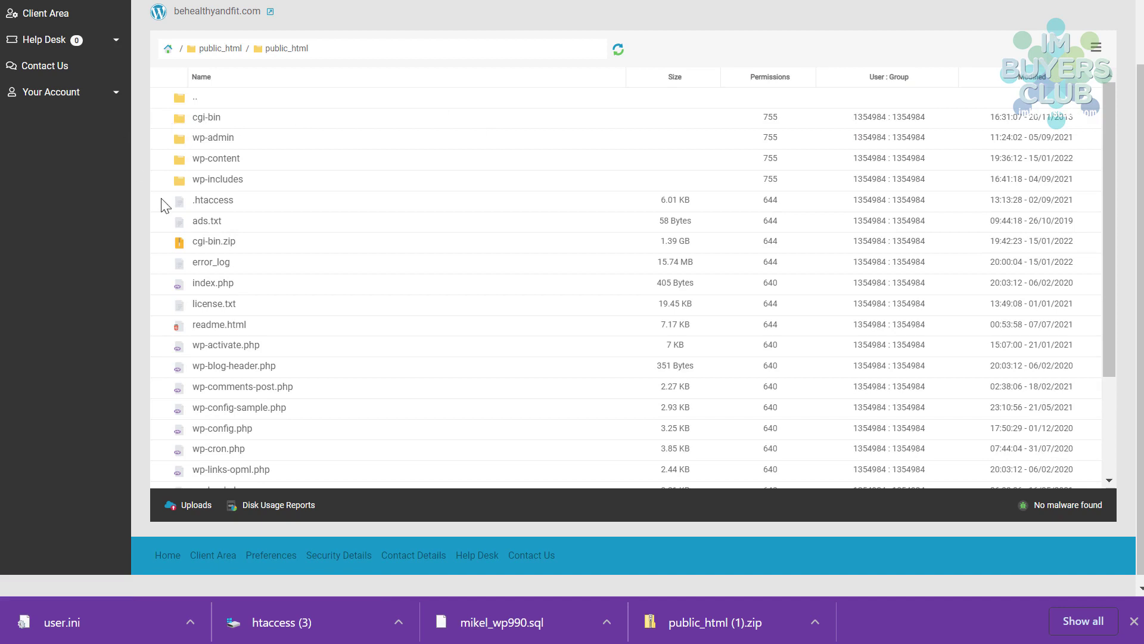
# - Delete the leftover 1.39 GB cgi-bin.zip from the nested public_html folder
pyautogui.rightClick(199, 246)
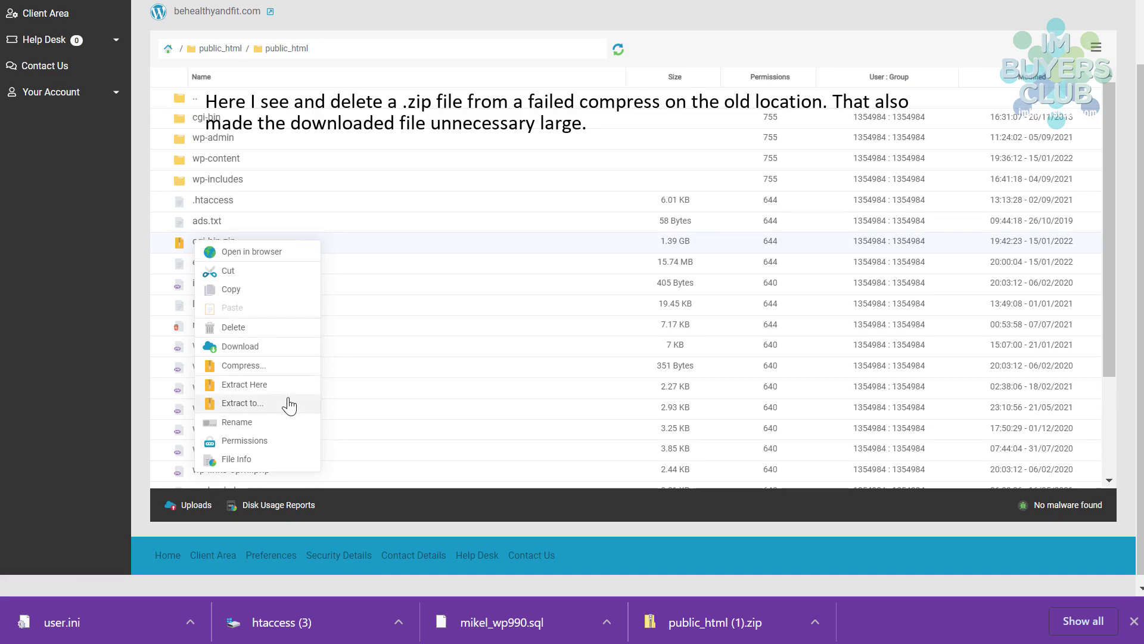
pyautogui.click(229, 327)
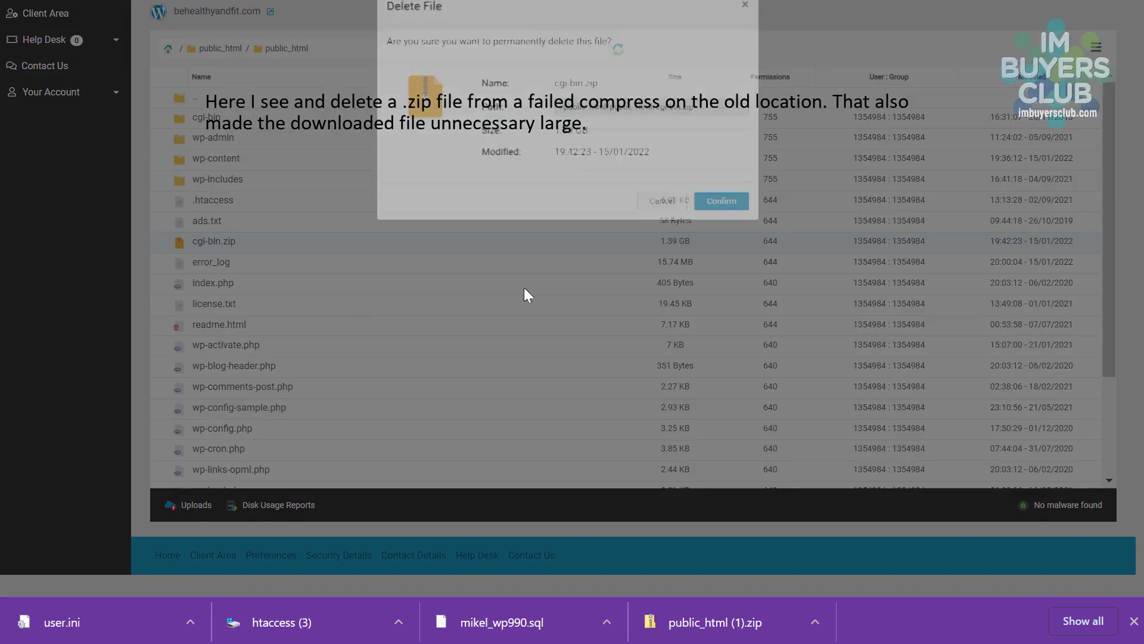
pyautogui.click(722, 221)
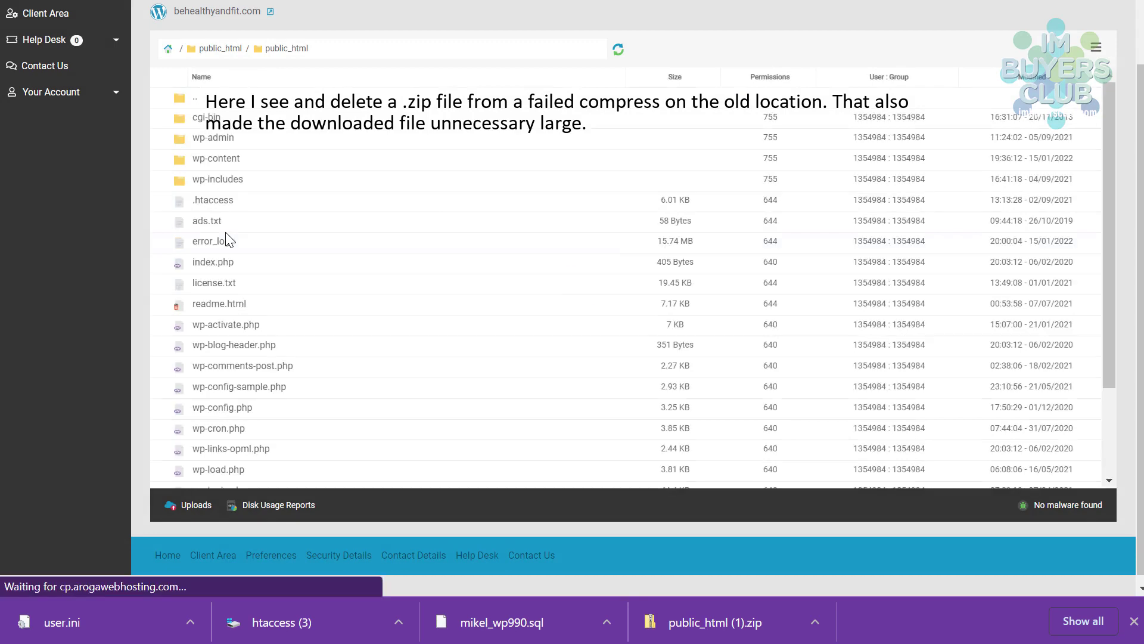
pyautogui.scroll(-3, 211, 284)
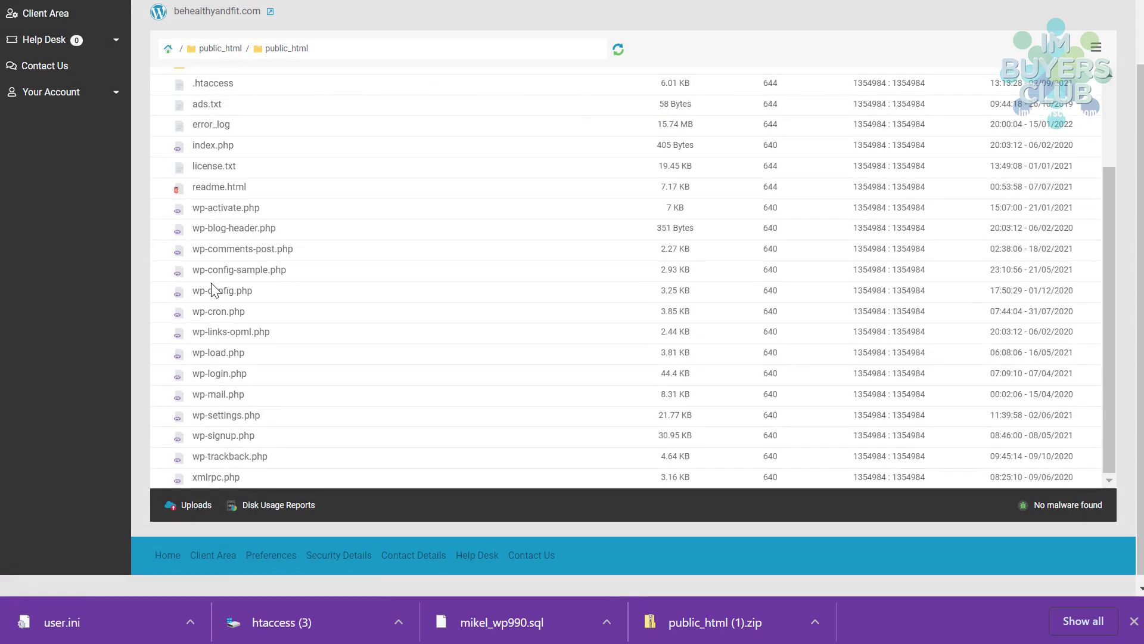
pyautogui.scroll(3, 292, 338)
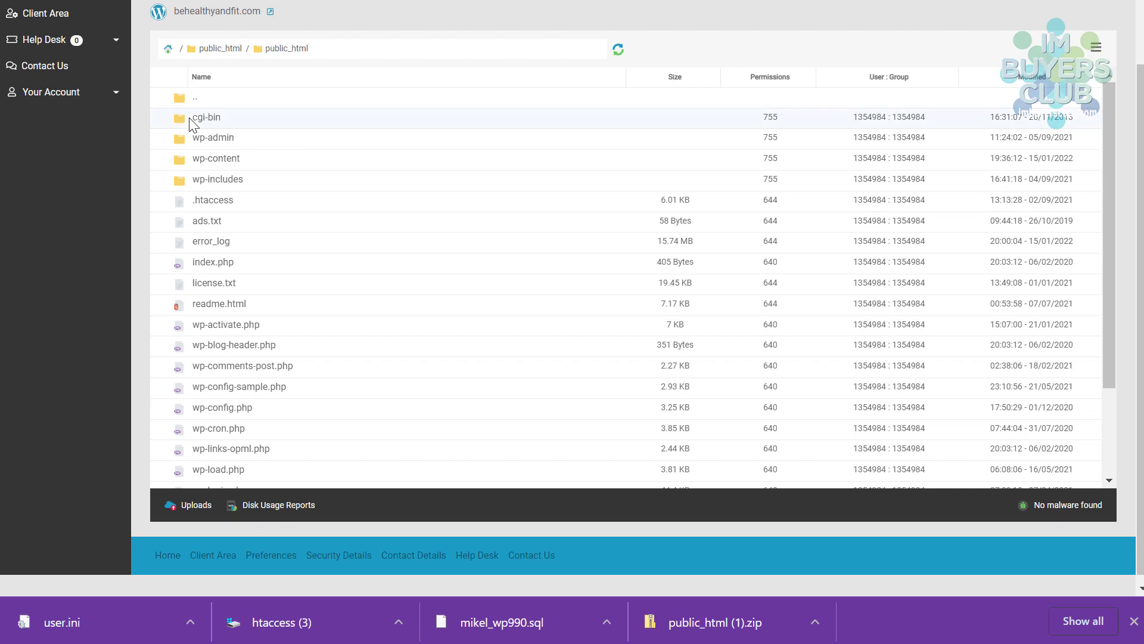
# - Cut the selected WordPress files and paste them into the parent public_html folder
pyautogui.scroll(-3, 243, 271)
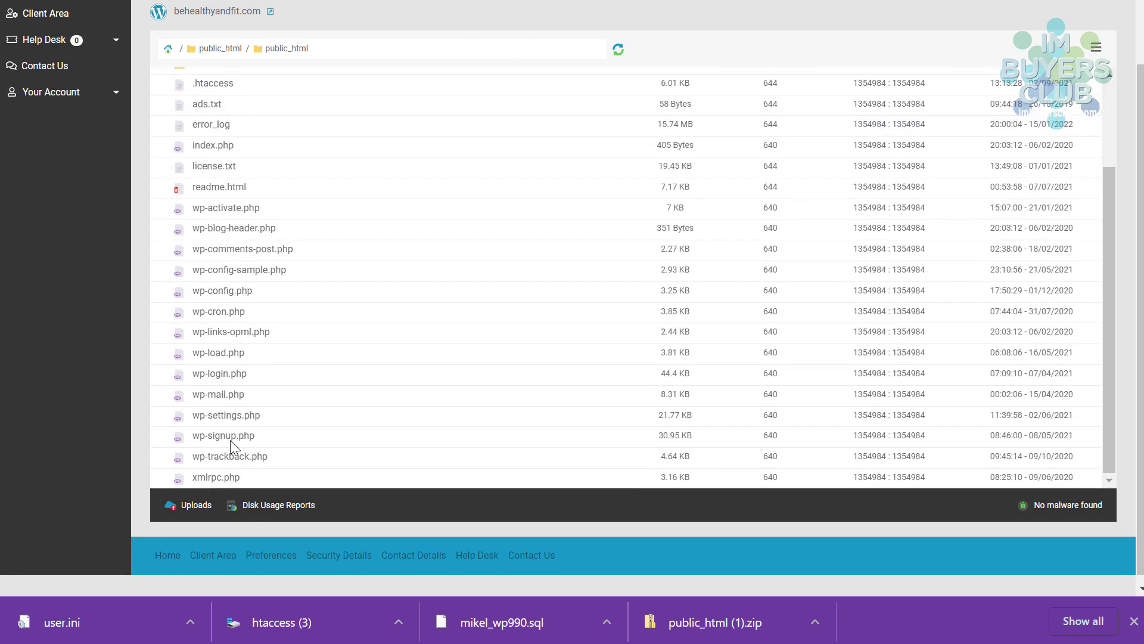
pyautogui.rightClick(217, 164)
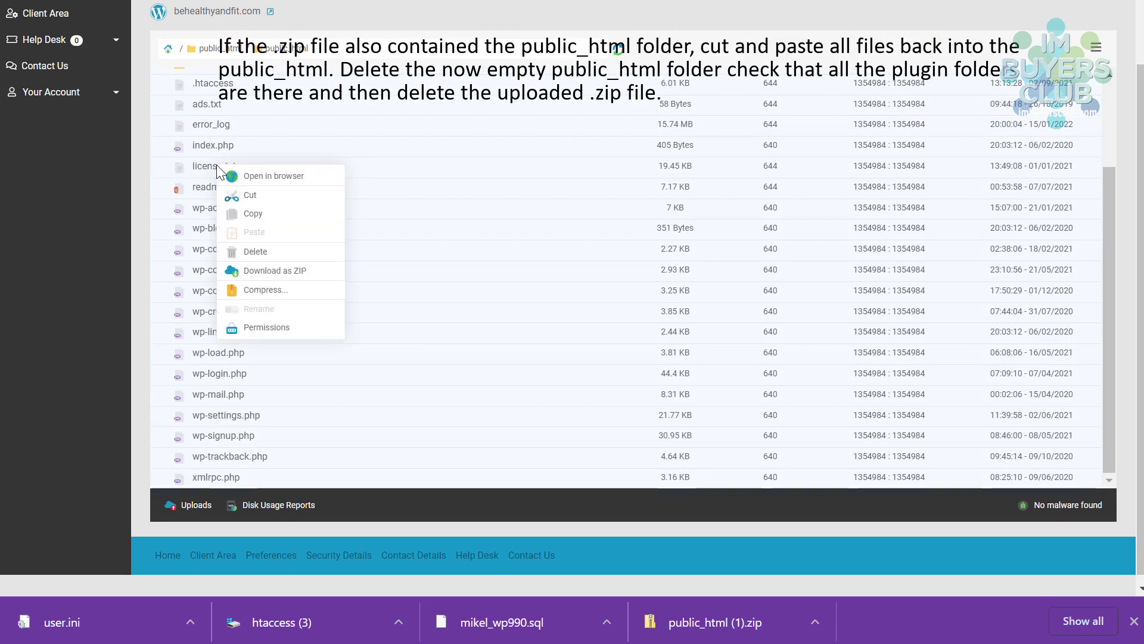
pyautogui.click(243, 195)
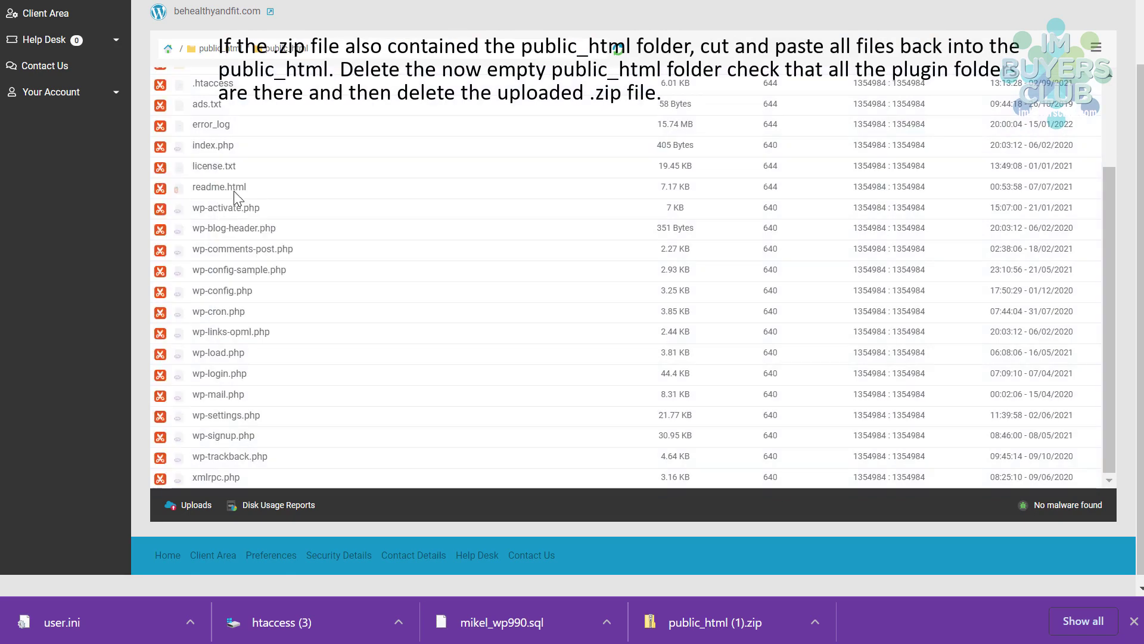
pyautogui.scroll(3, 268, 190)
pyautogui.click(213, 50)
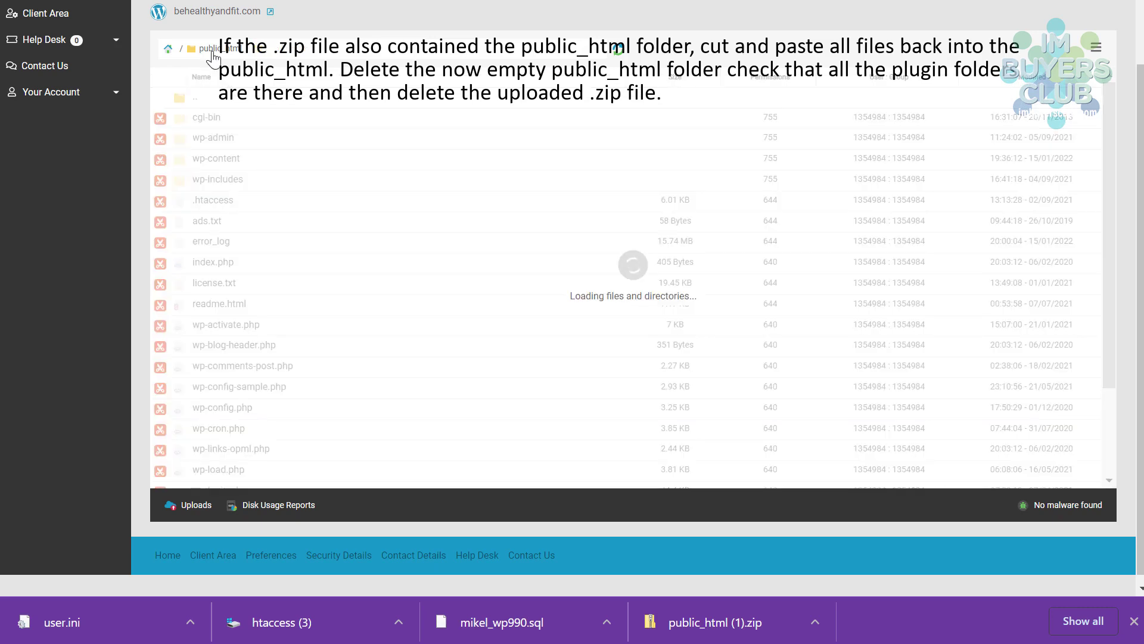
pyautogui.rightClick(259, 219)
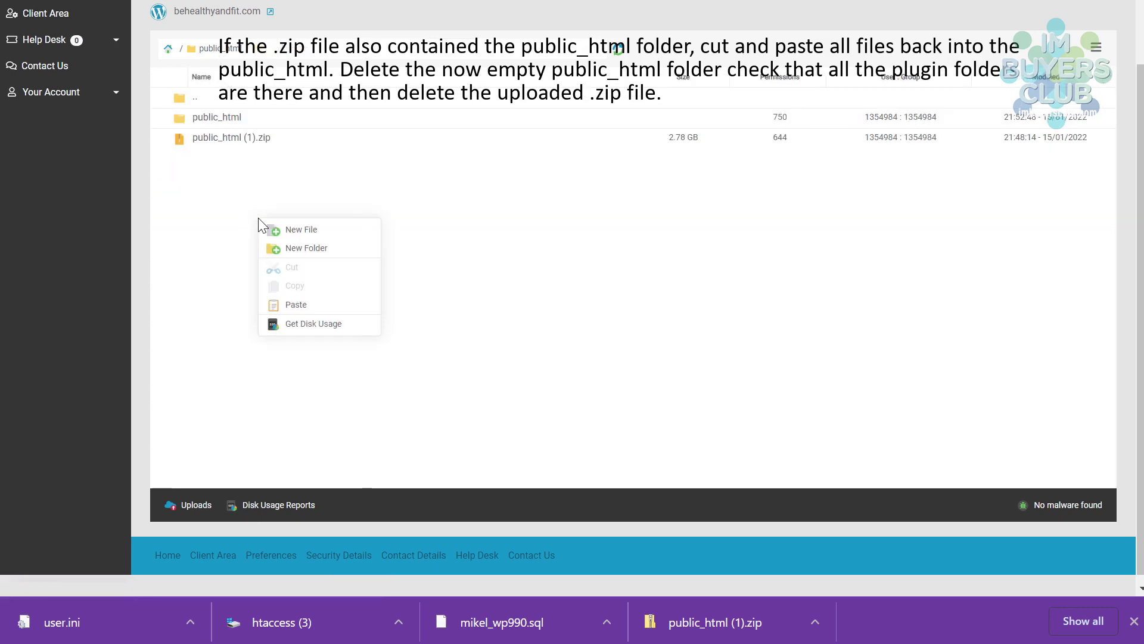
pyautogui.click(297, 305)
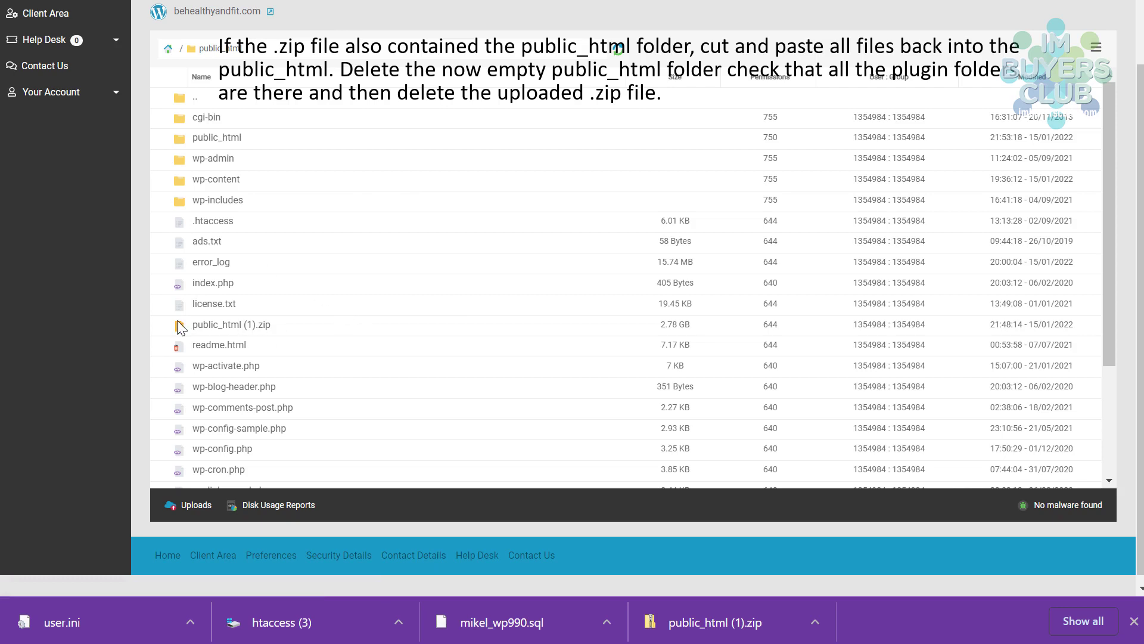
# - Delete the now-empty nested public_html folder
pyautogui.rightClick(194, 145)
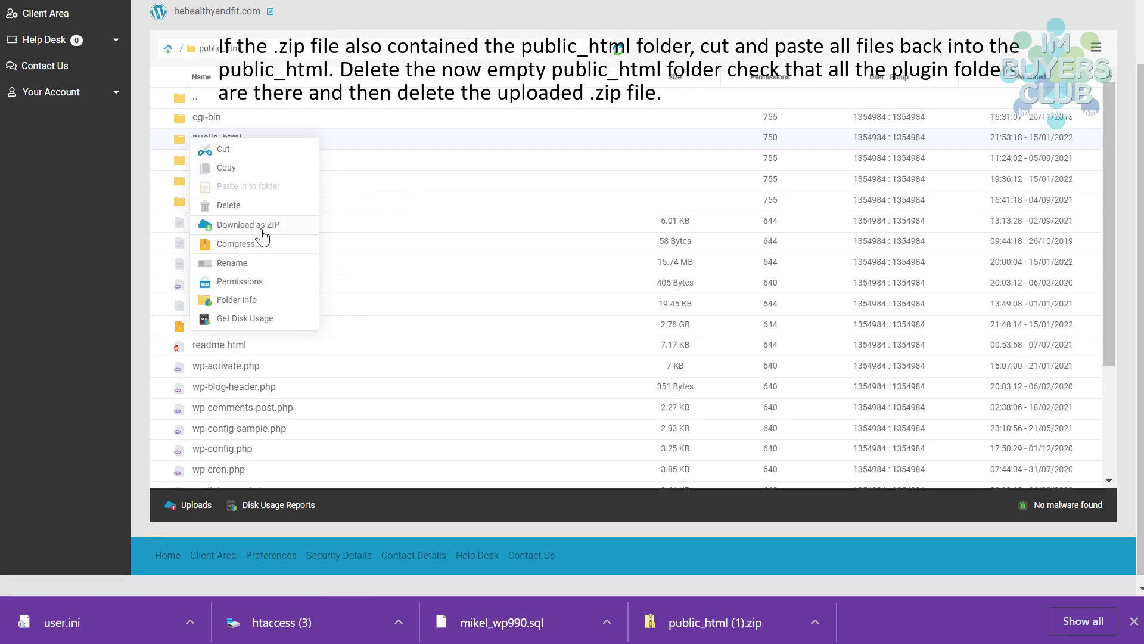
pyautogui.click(224, 204)
pyautogui.click(738, 198)
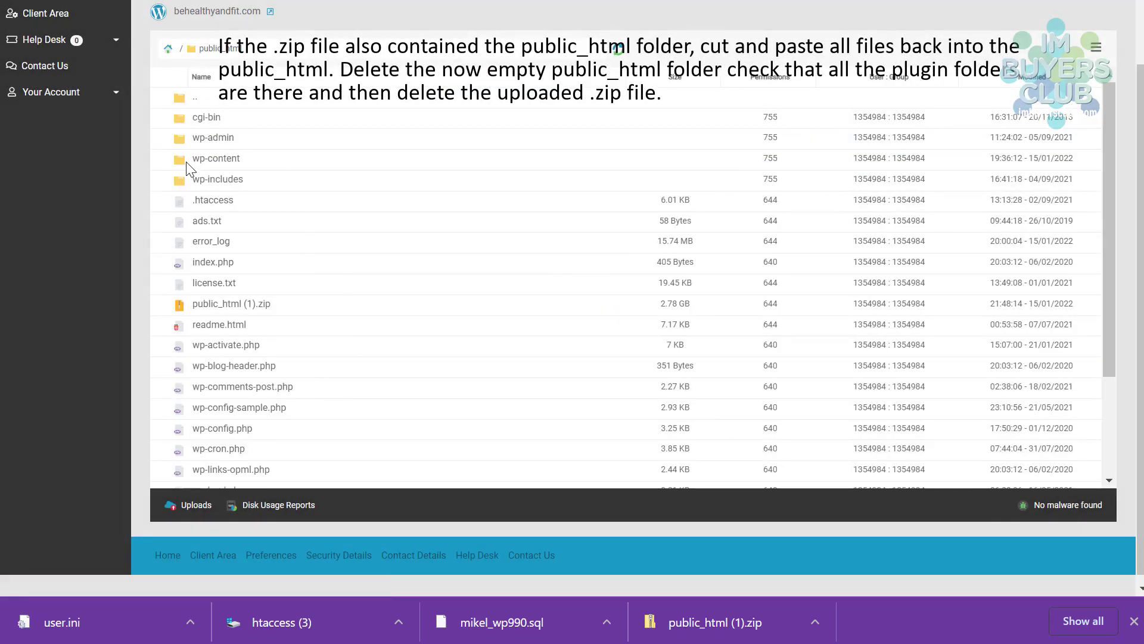
# - Check that wp-content/plugins holds the plugin folders, then return to public_html
pyautogui.doubleClick(183, 164)
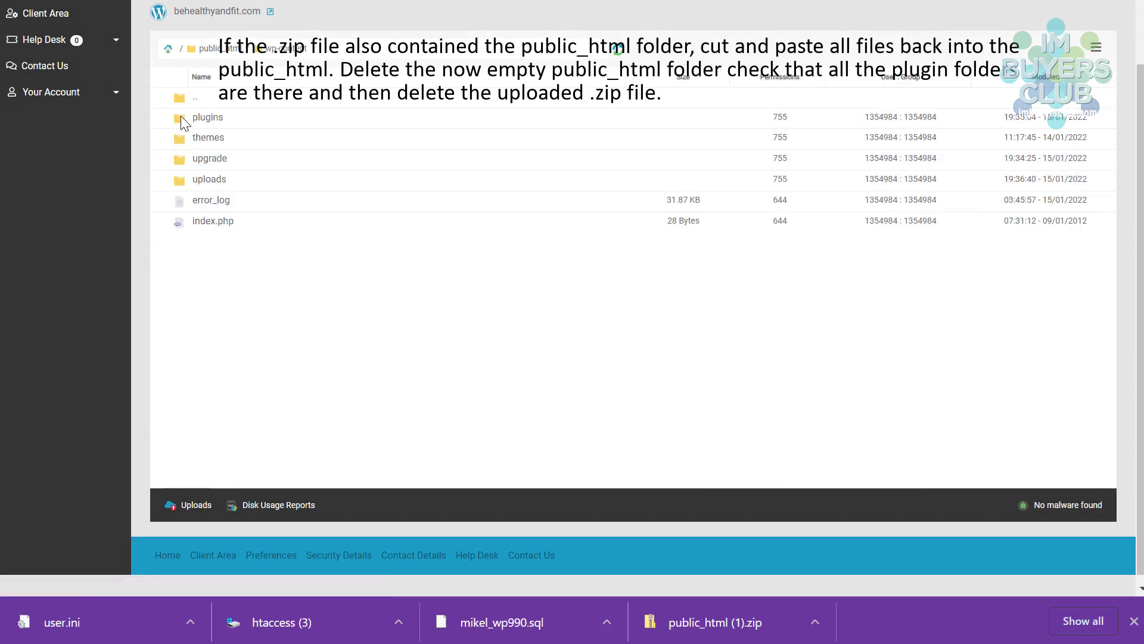
pyautogui.doubleClick(184, 121)
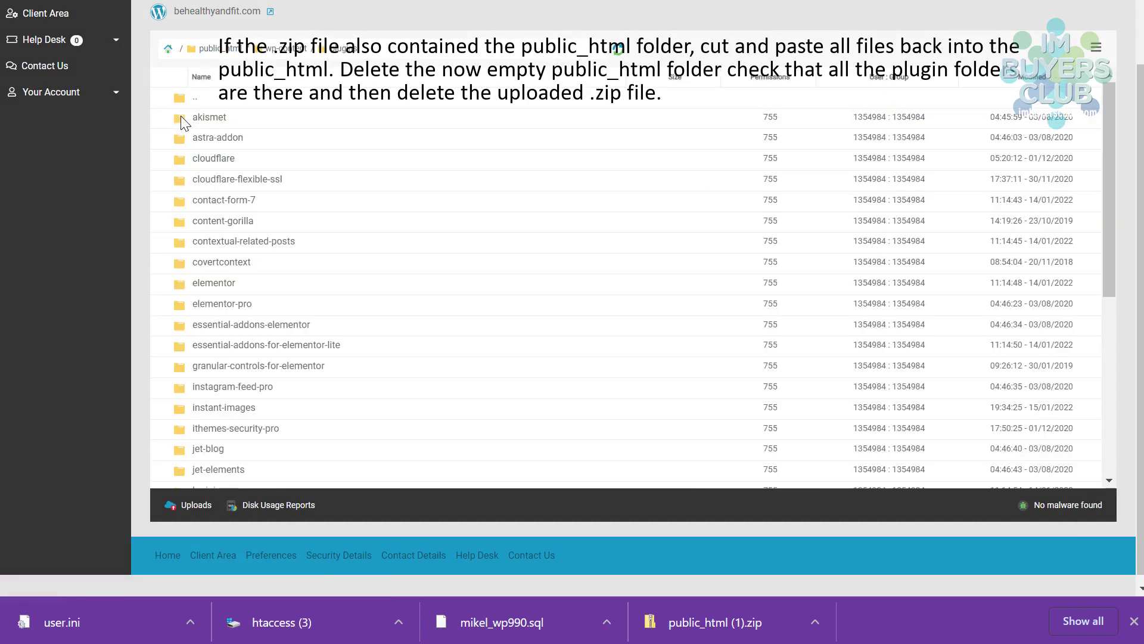
pyautogui.click(278, 50)
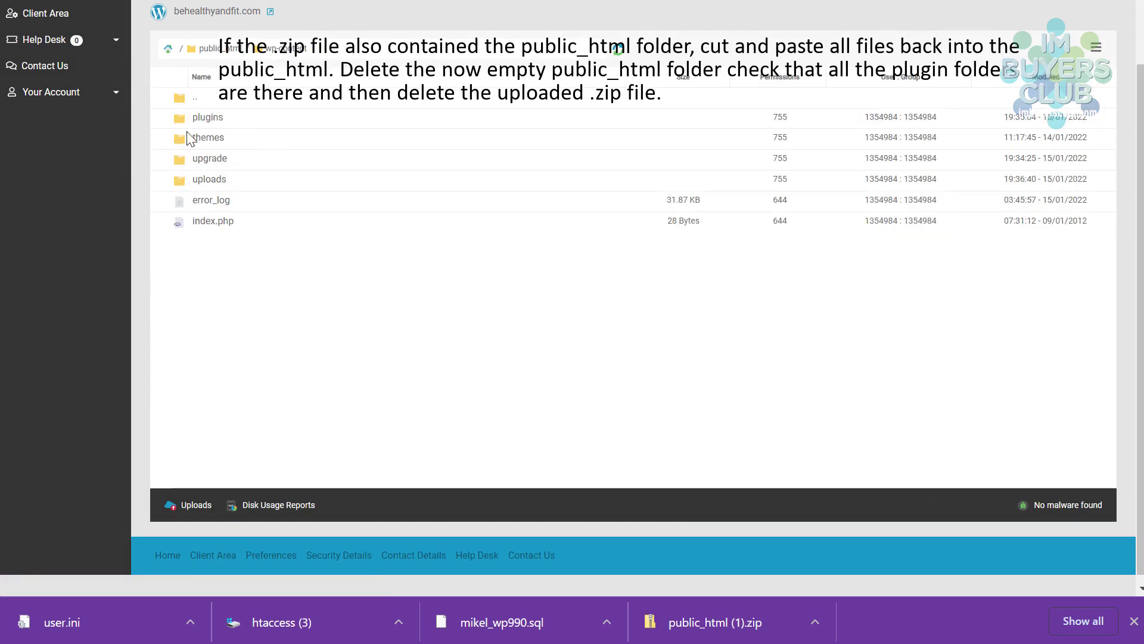
pyautogui.click(226, 49)
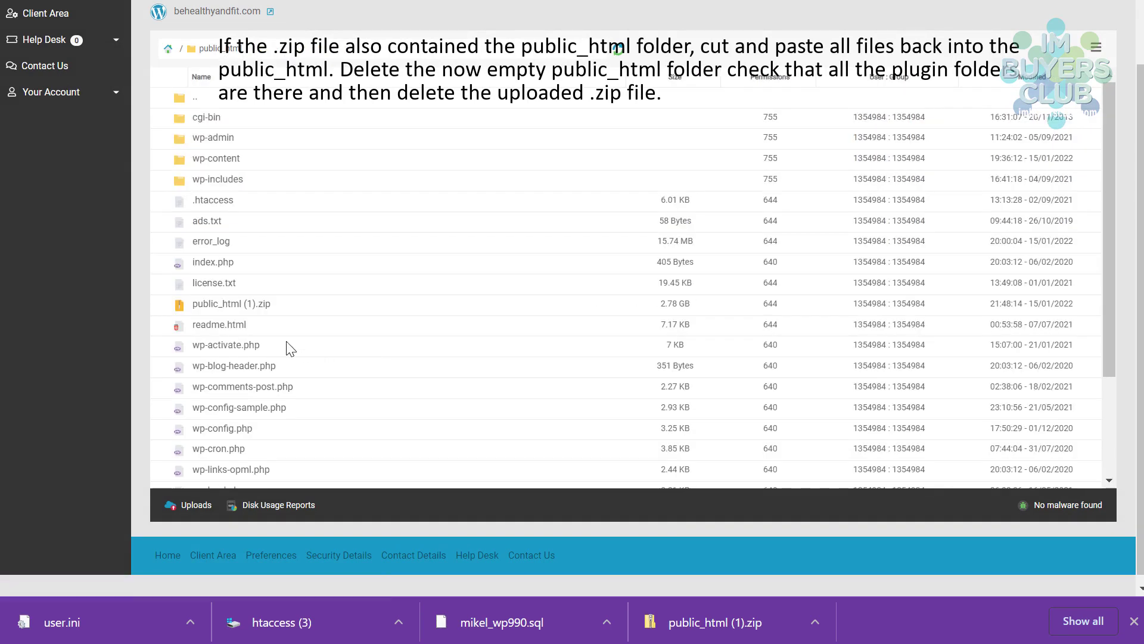
# - Delete the uploaded public_html (1).zip archive
pyautogui.rightClick(202, 306)
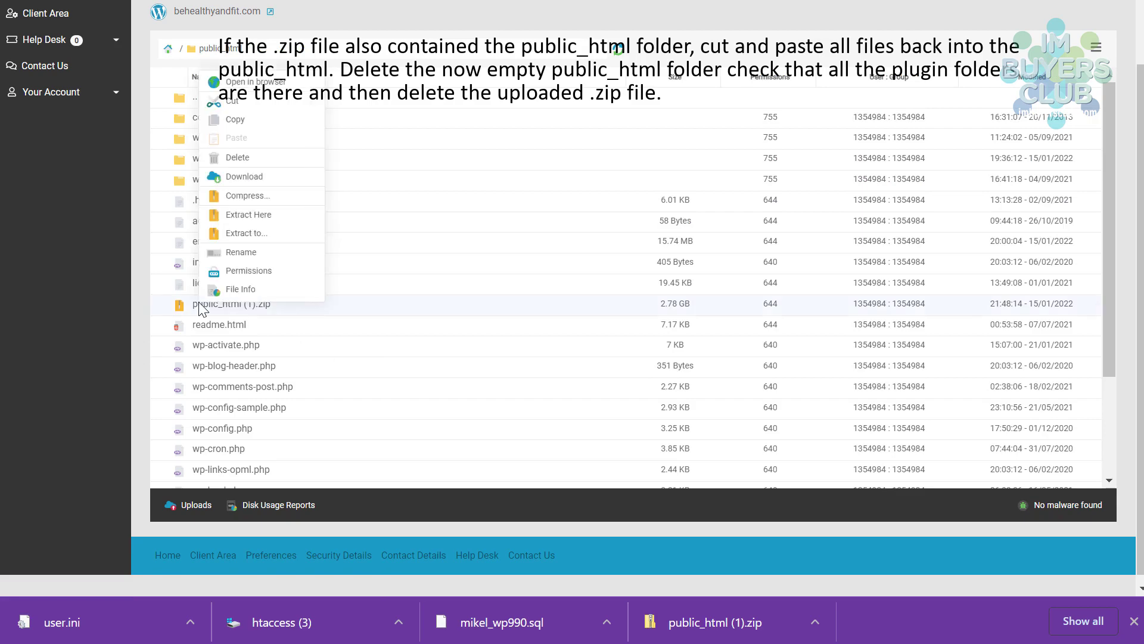
pyautogui.click(226, 158)
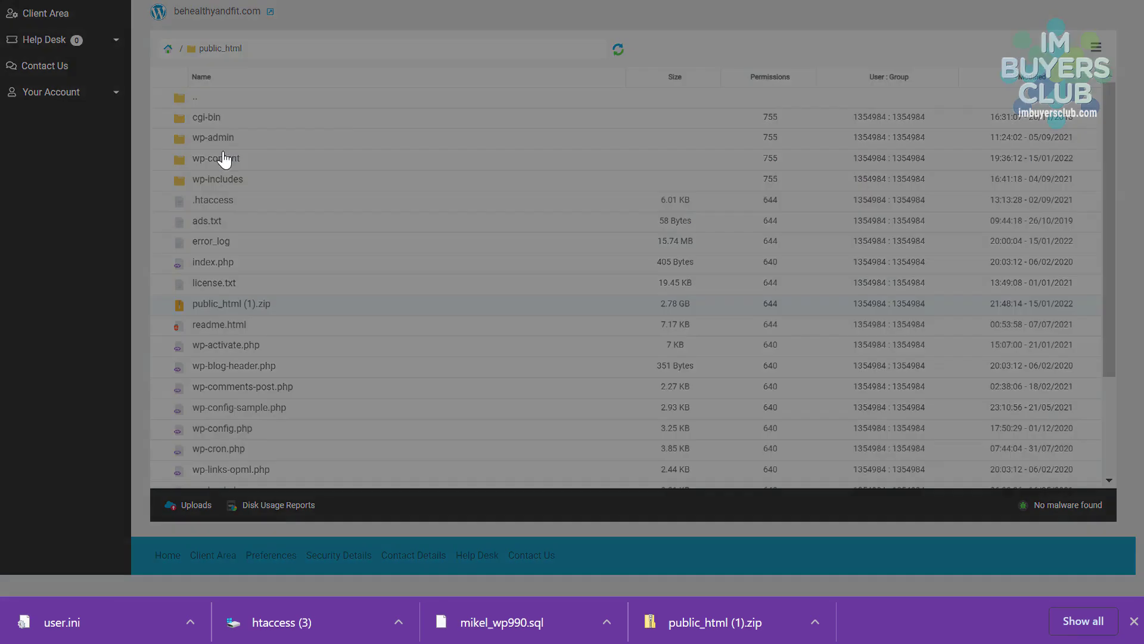
pyautogui.click(714, 221)
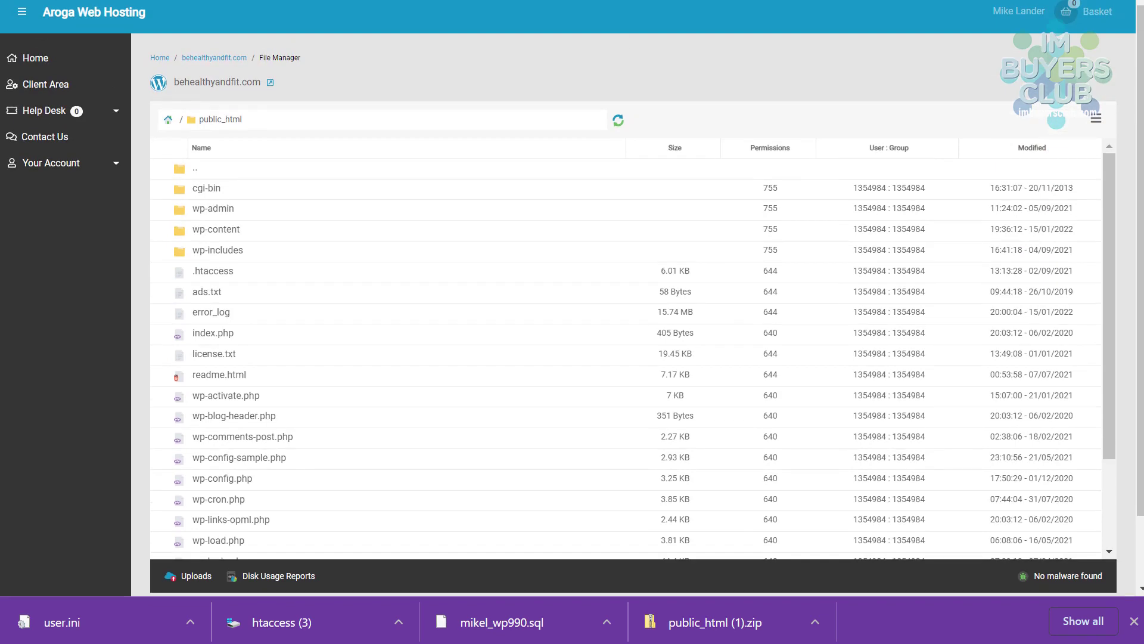
# - Launch phpMyAdmin from the behealthyandfit.com Web Tools and log in via the shared login link
pyautogui.click(212, 58)
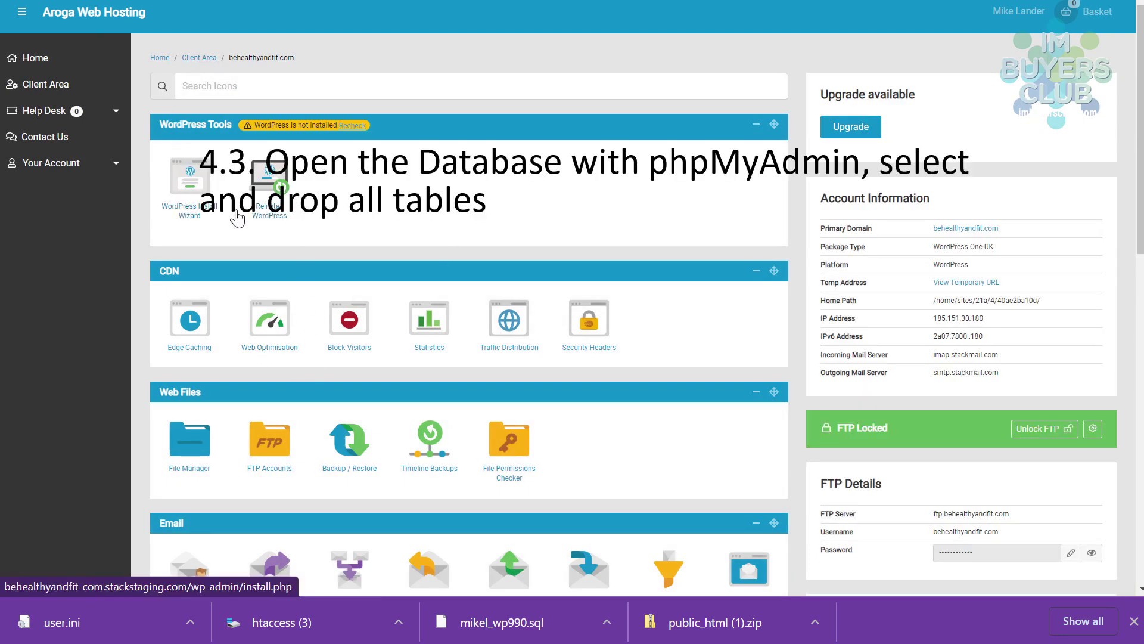
pyautogui.scroll(-5, 423, 270)
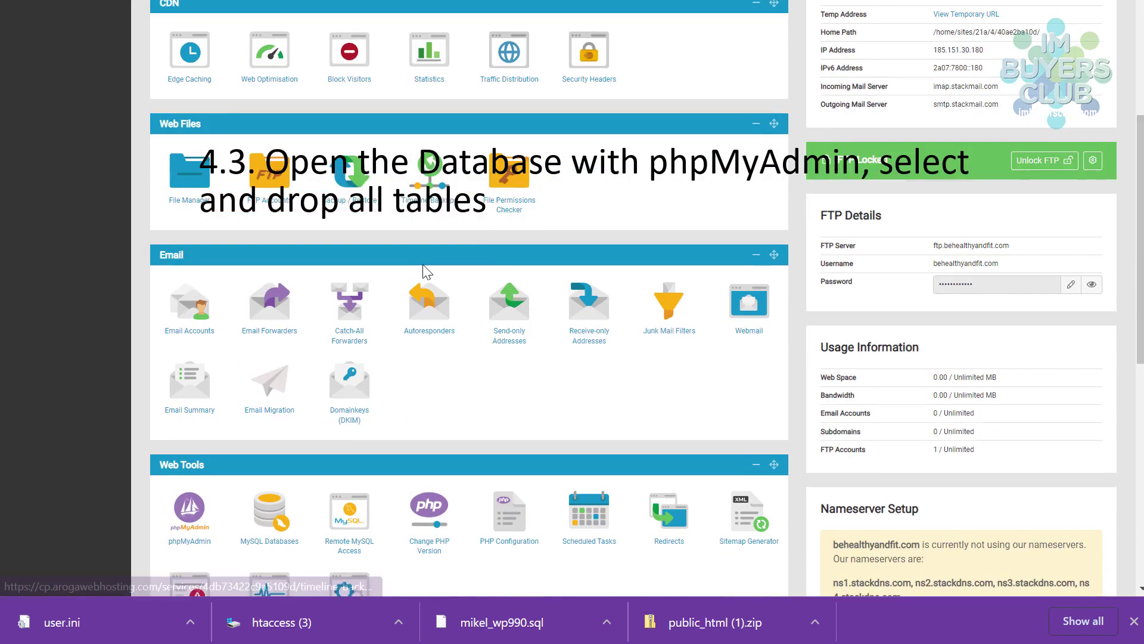
pyautogui.scroll(-3, 424, 270)
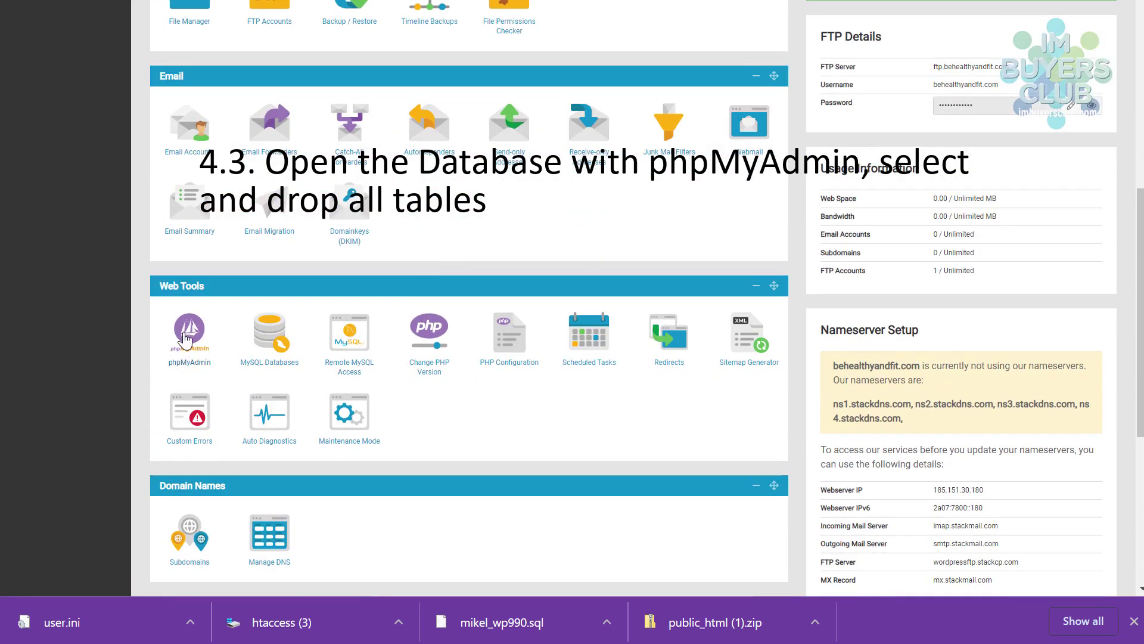
pyautogui.click(185, 338)
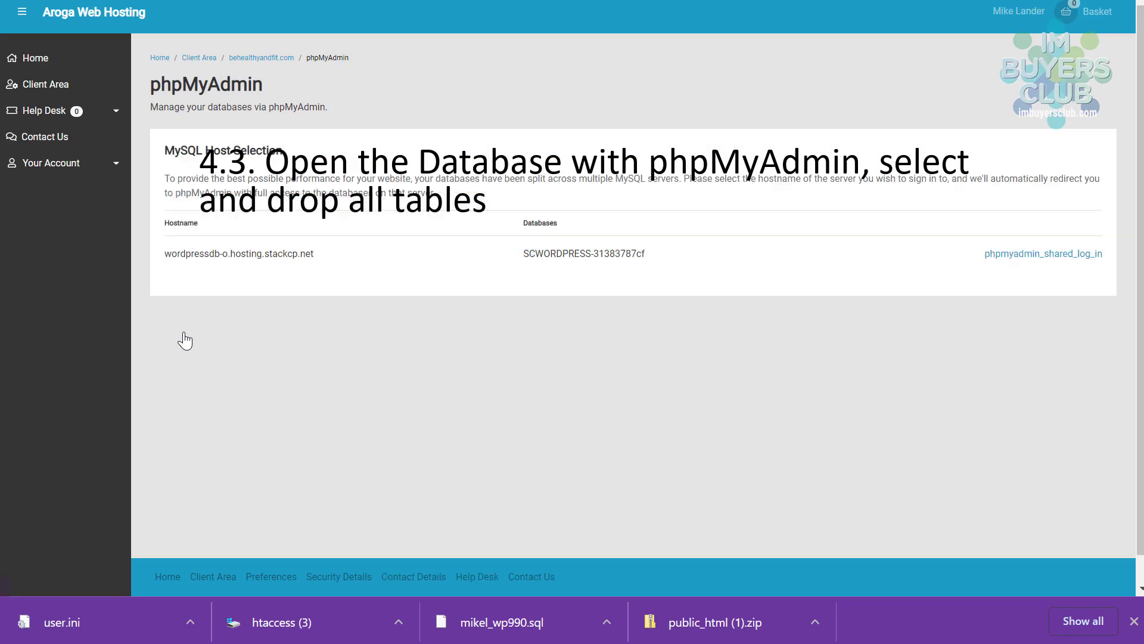
pyautogui.click(1039, 254)
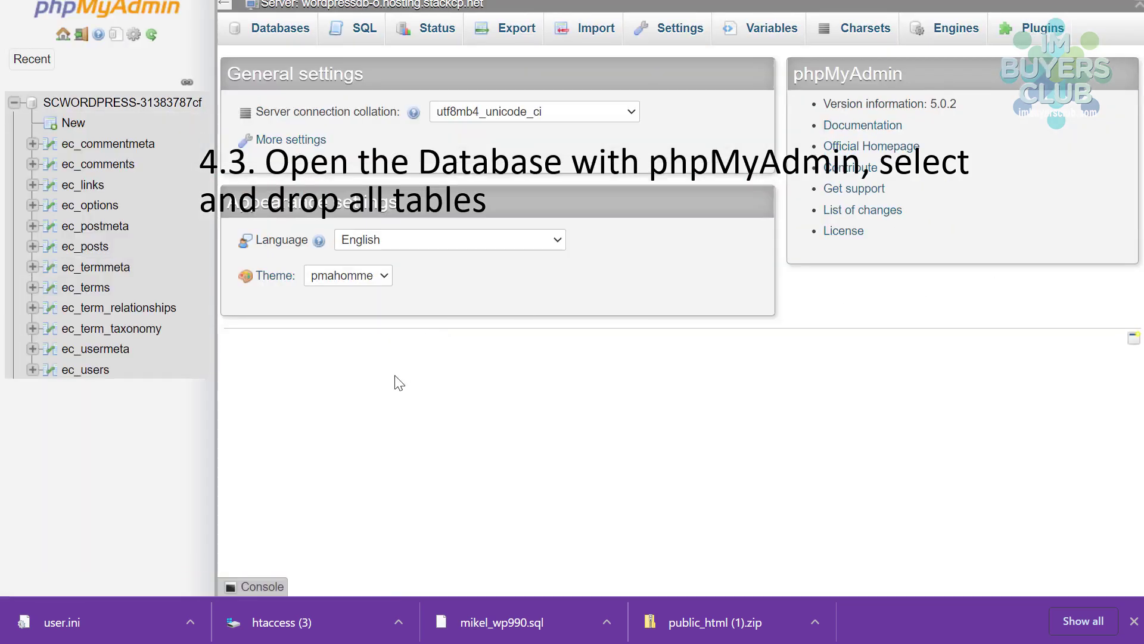
# - Select all twelve ec_ tables in SCWORDPRESS-31383787cf and drop them
pyautogui.click(80, 108)
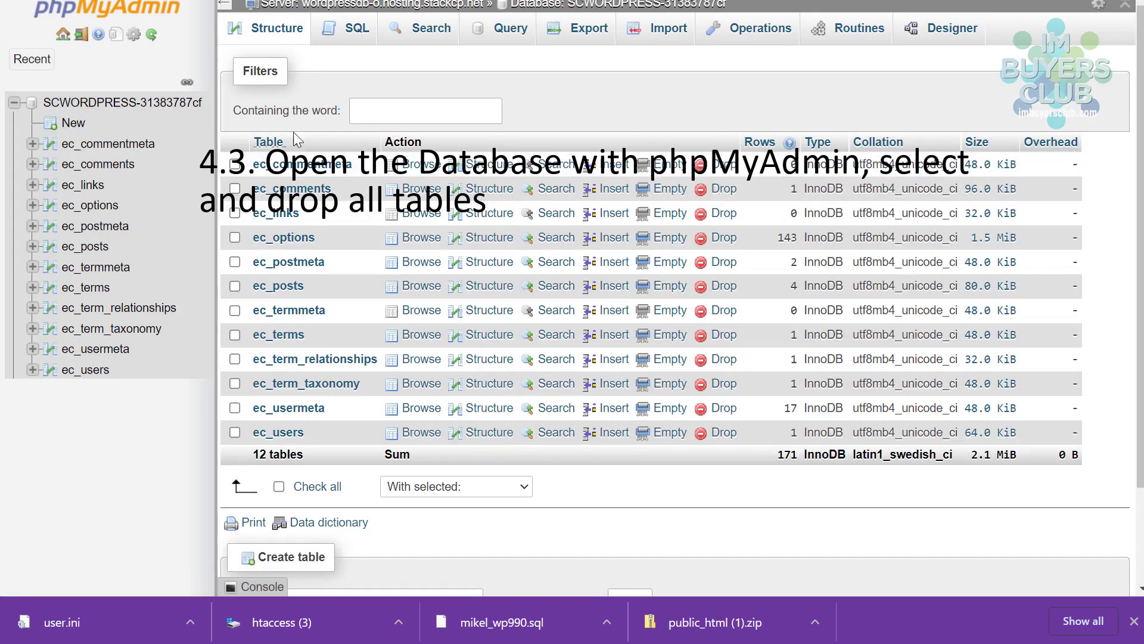
pyautogui.click(98, 103)
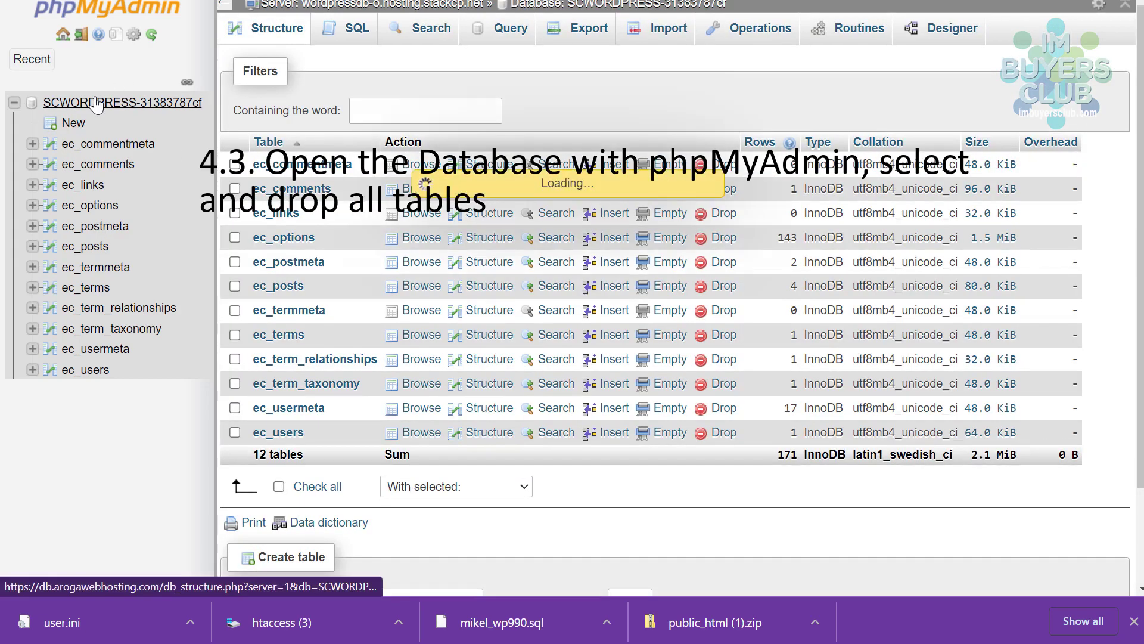
pyautogui.click(279, 486)
pyautogui.click(515, 488)
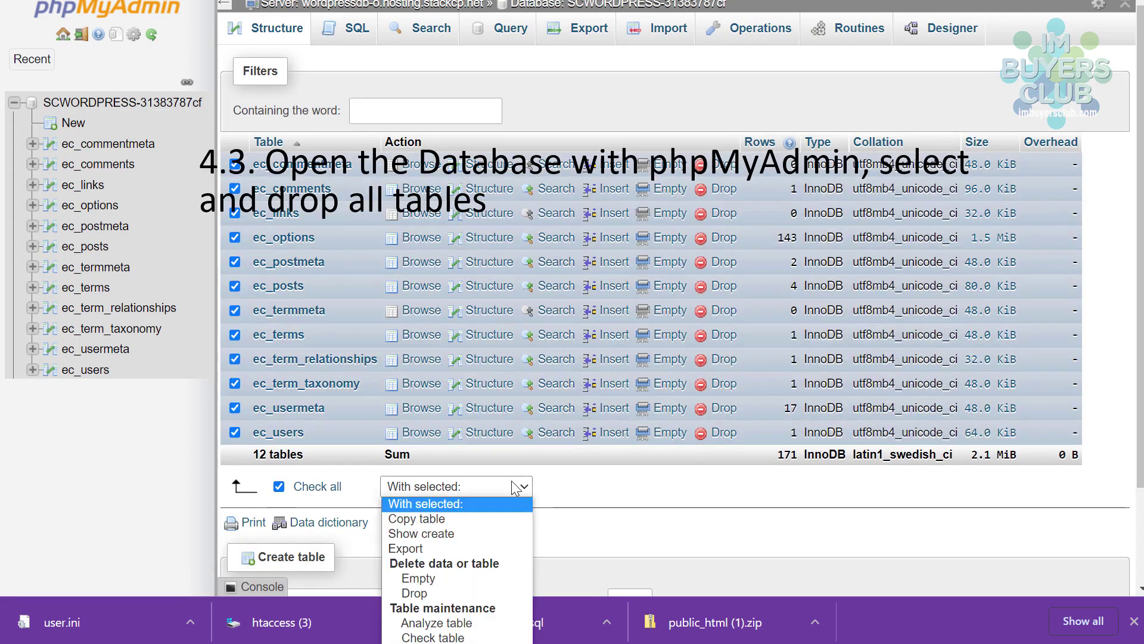
pyautogui.click(443, 592)
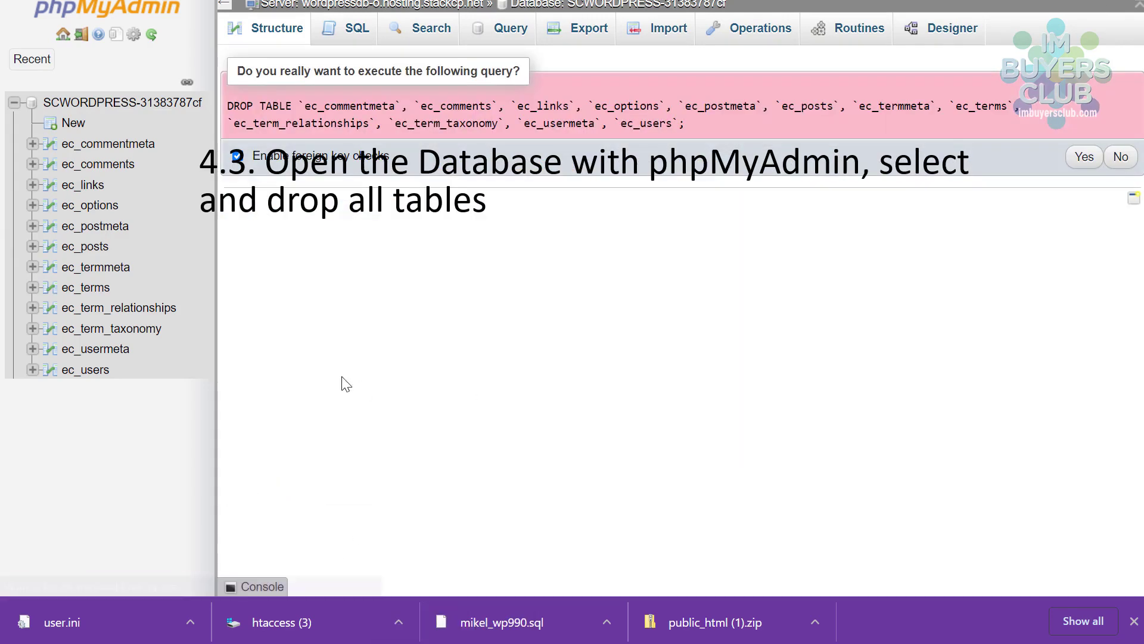
pyautogui.click(1081, 158)
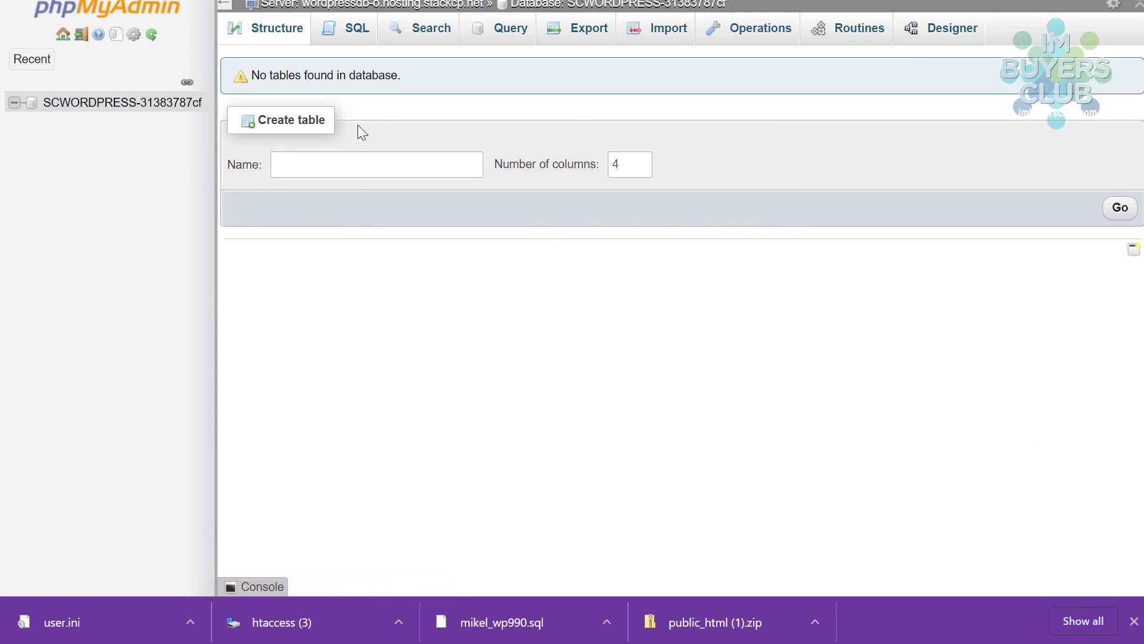
# - Import the mikel_wp990.sql dump through the Import tab, executing 2438 queries
pyautogui.click(667, 37)
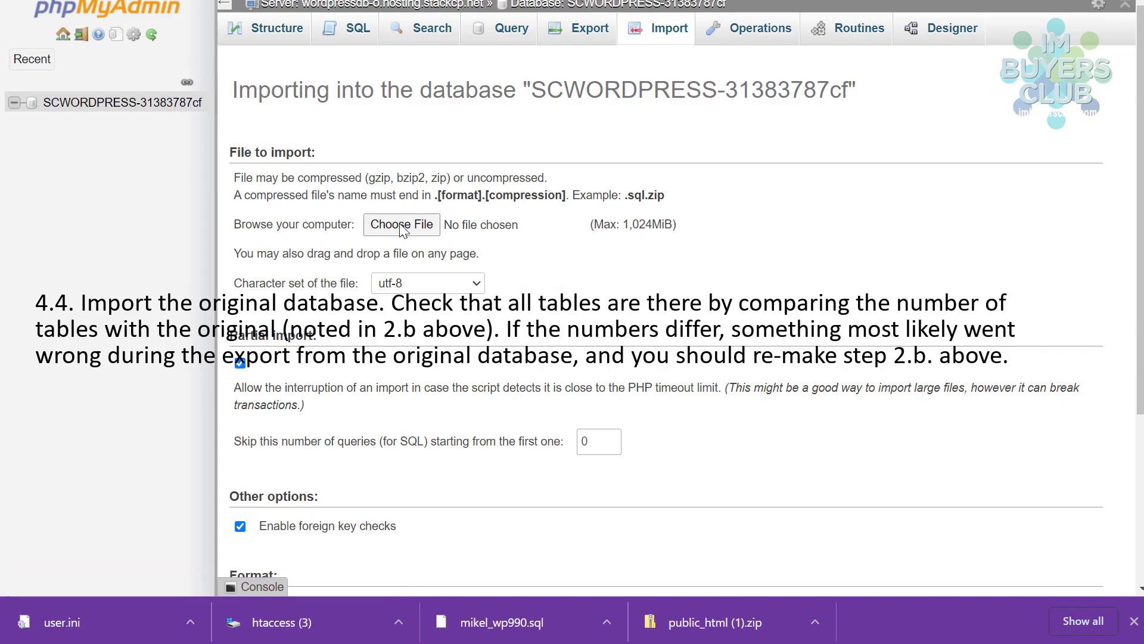
pyautogui.click(401, 225)
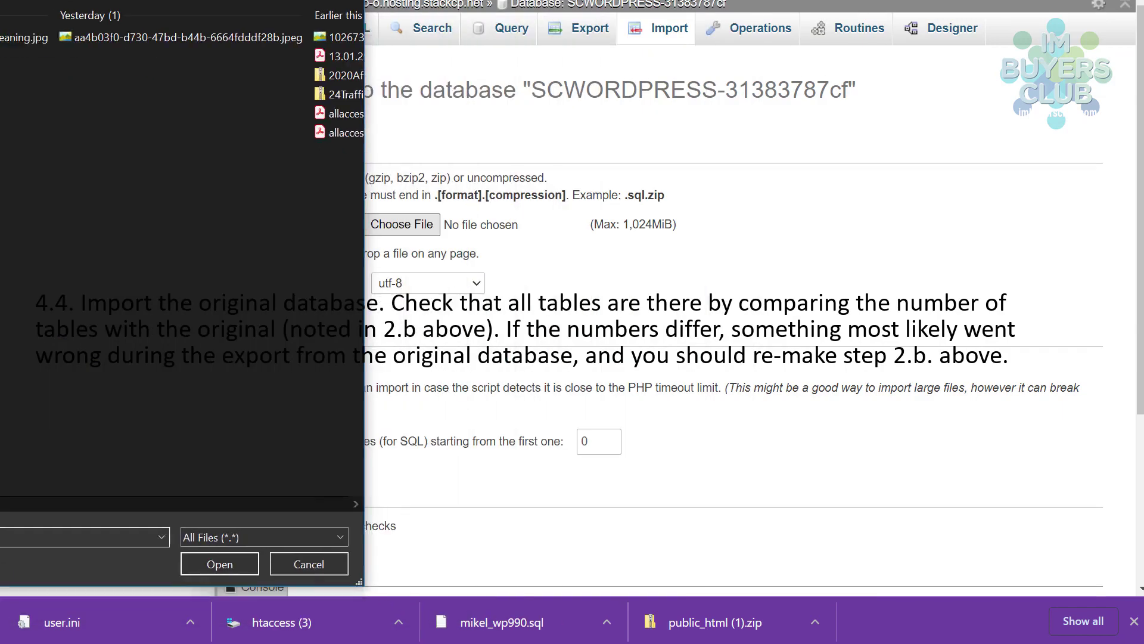
pyautogui.press('Escape')
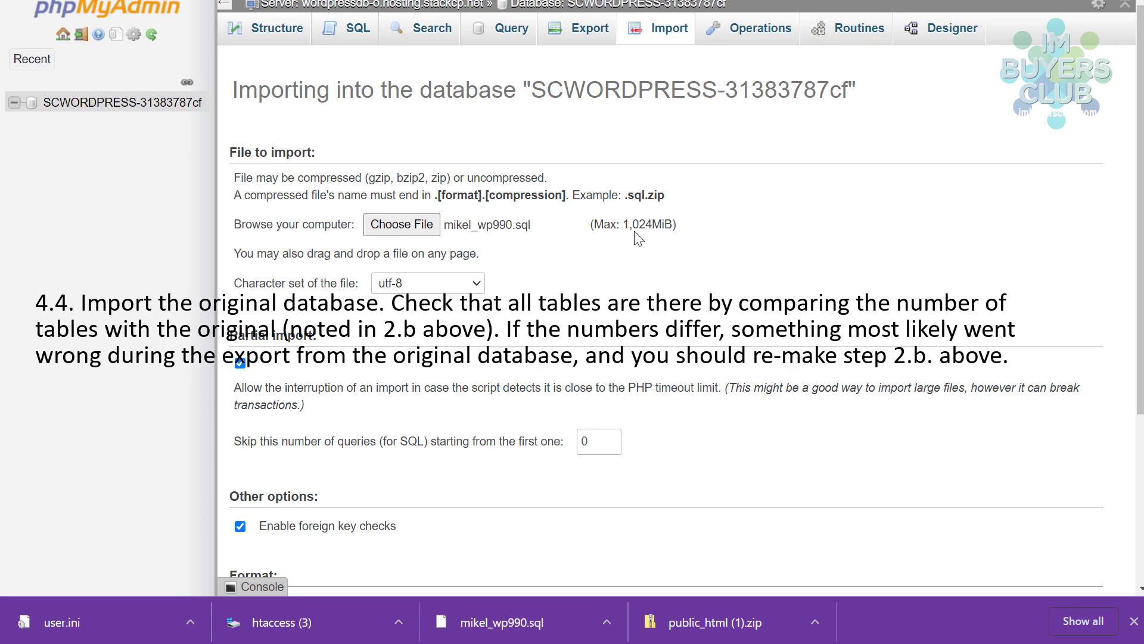
pyautogui.scroll(-3, 356, 337)
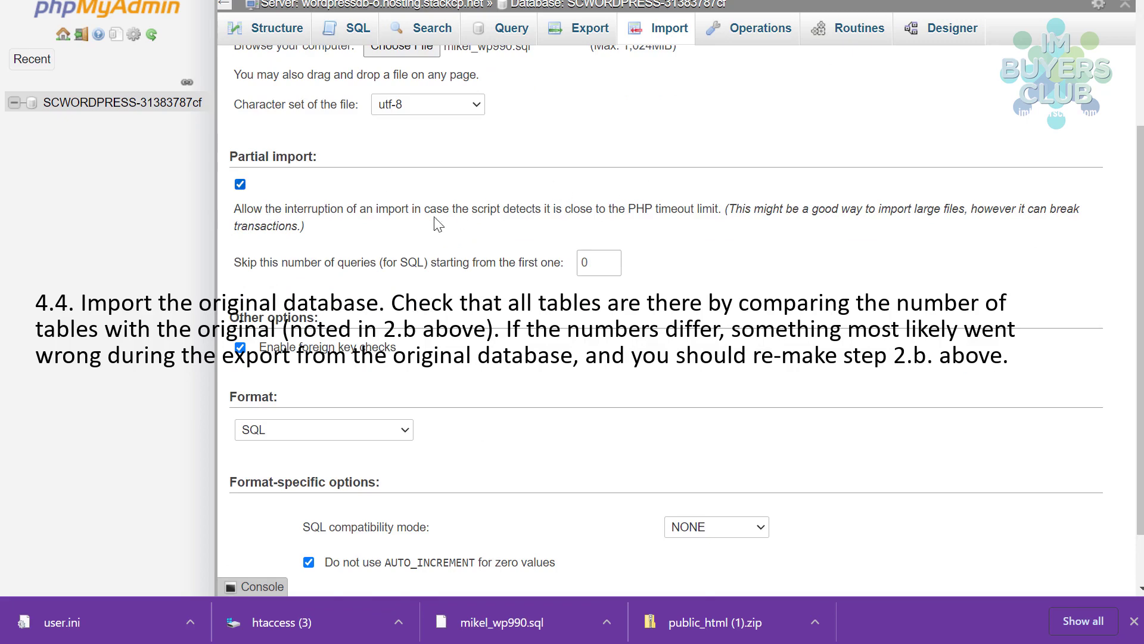
pyautogui.scroll(-1, 298, 406)
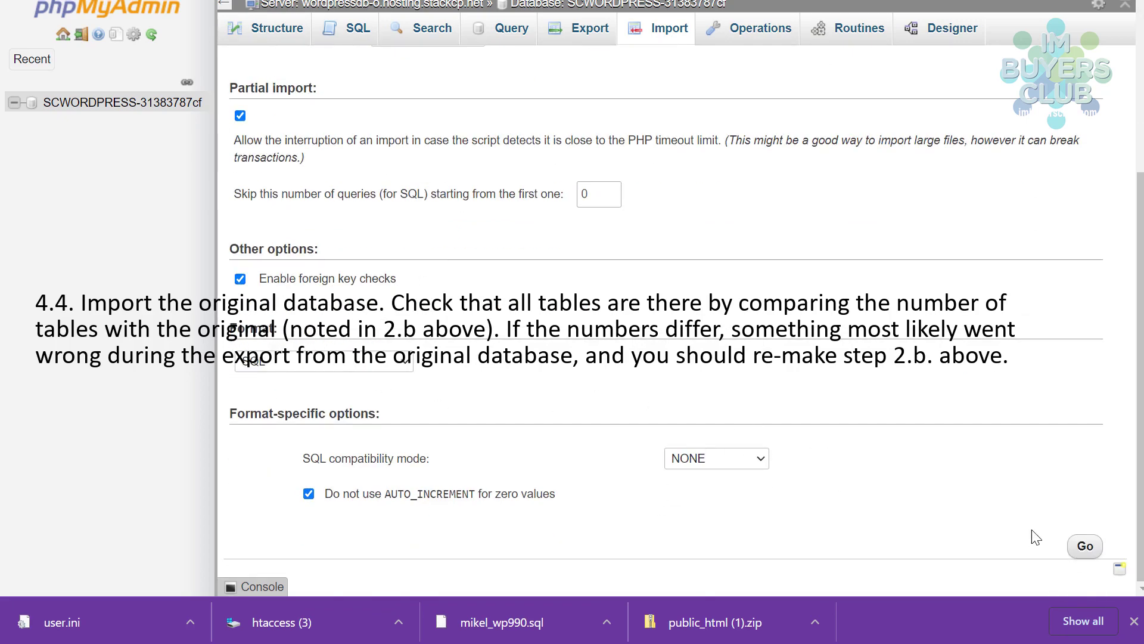
pyautogui.click(1085, 546)
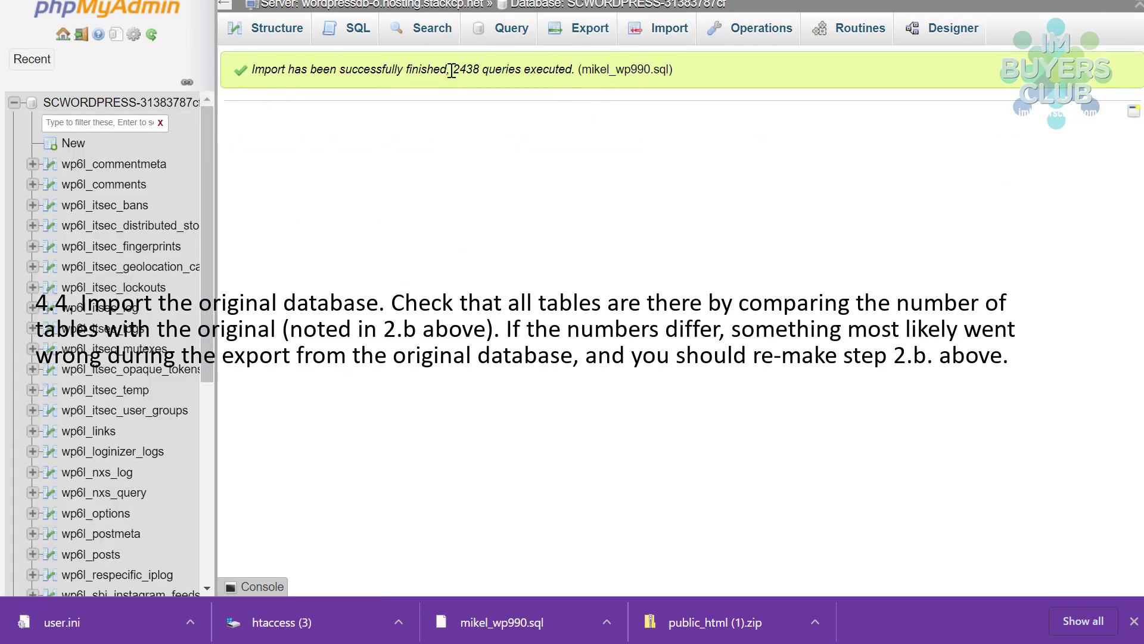
# - Compare the table-count rows: new and original databases both hold 39 tables
pyautogui.click(99, 106)
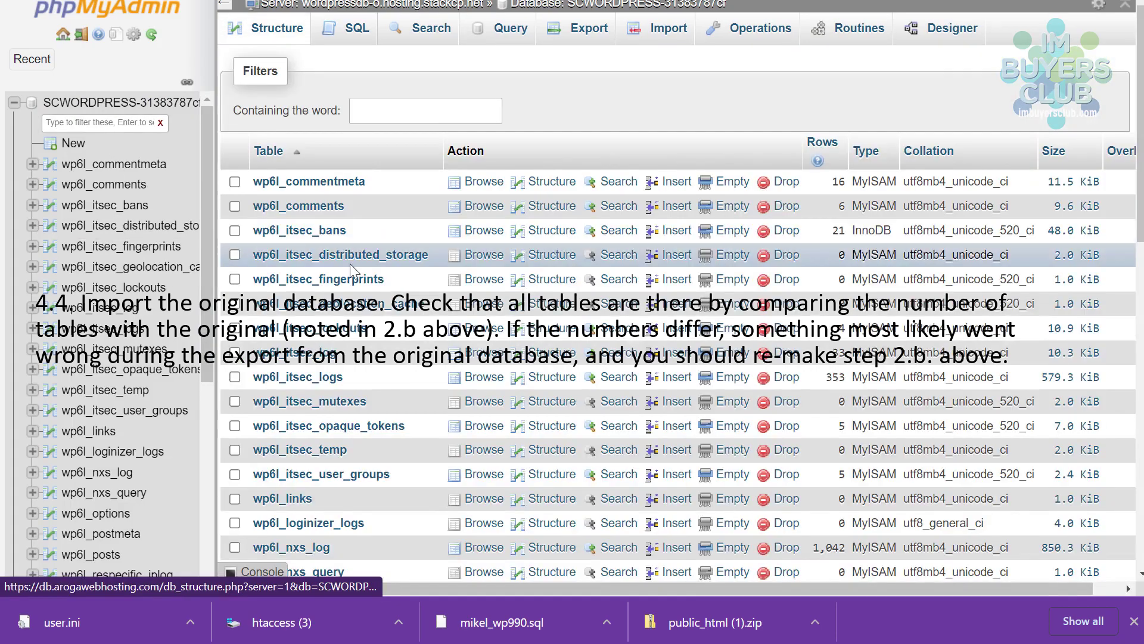
pyautogui.scroll(-15, 351, 264)
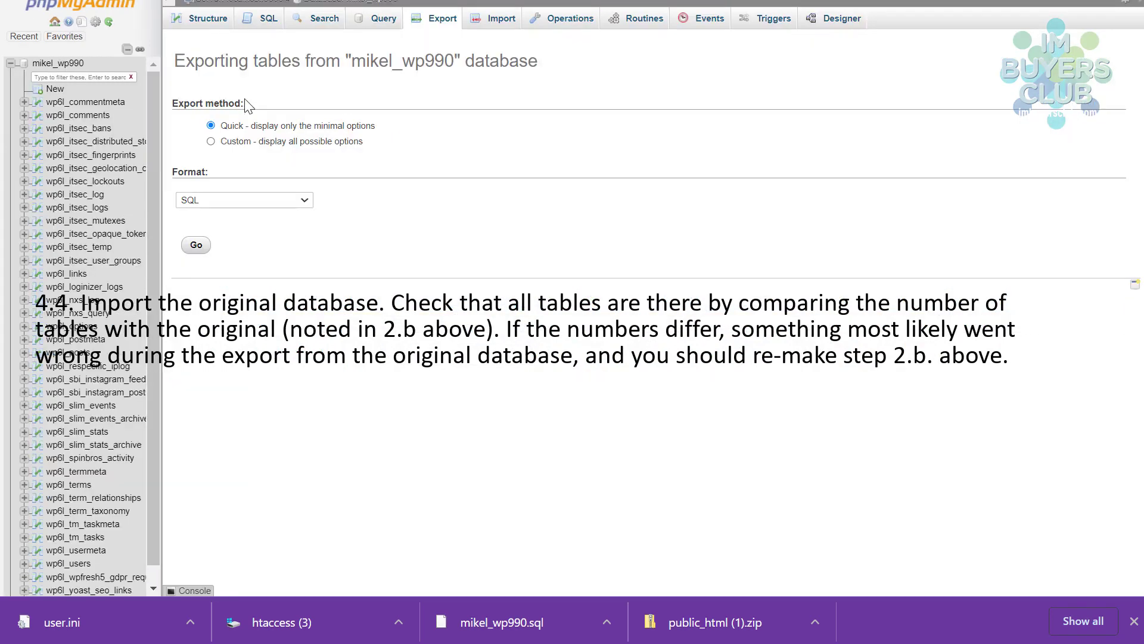
pyautogui.click(58, 63)
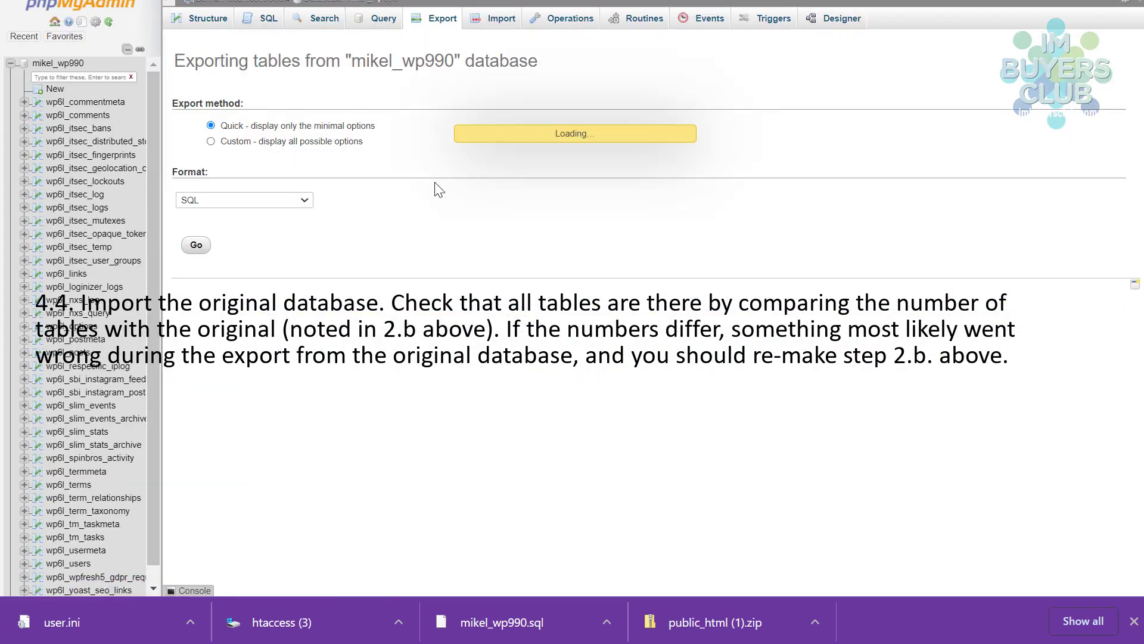
pyautogui.scroll(-7, 373, 273)
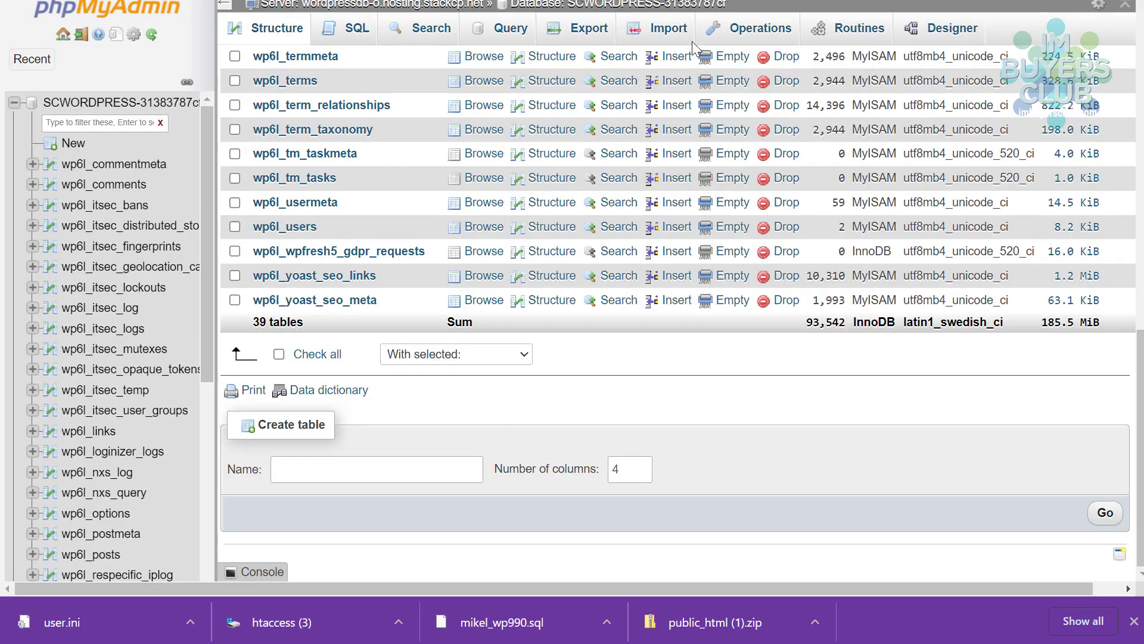
pyautogui.scroll(8, 365, 289)
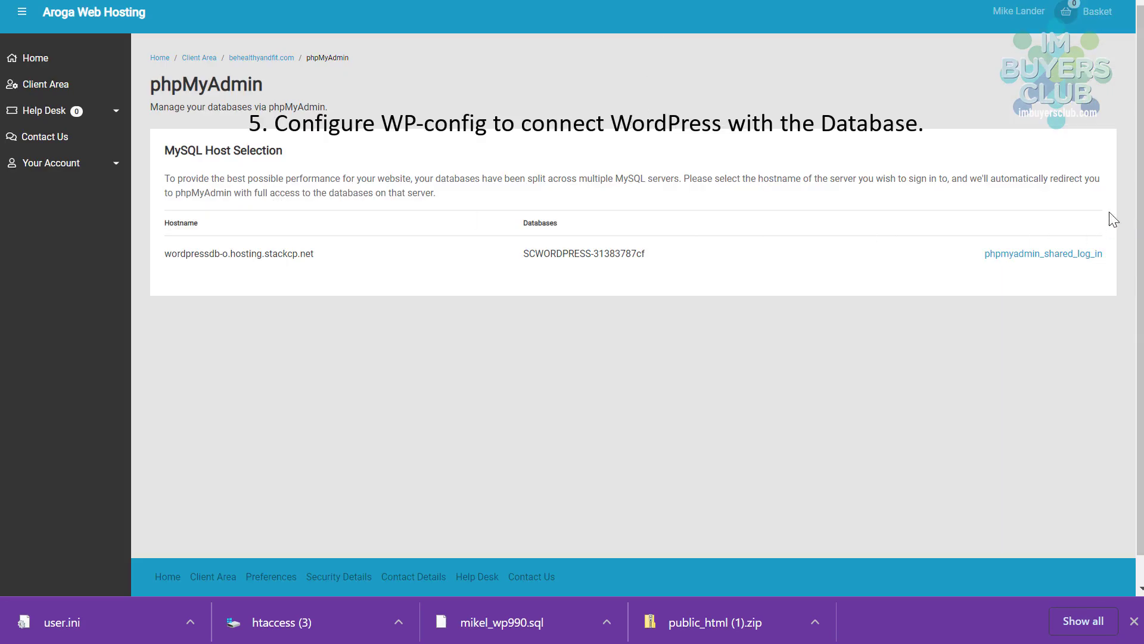
# - On the MySQL Databases page, paste a new strong password for the database user
pyautogui.click(259, 58)
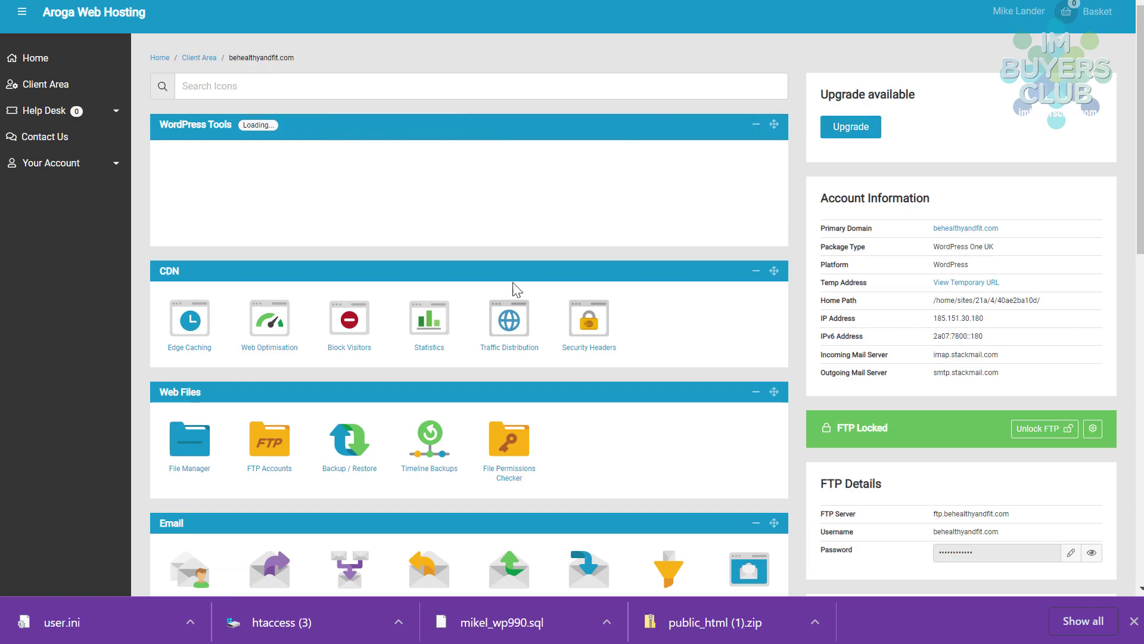
pyautogui.scroll(-6, 511, 286)
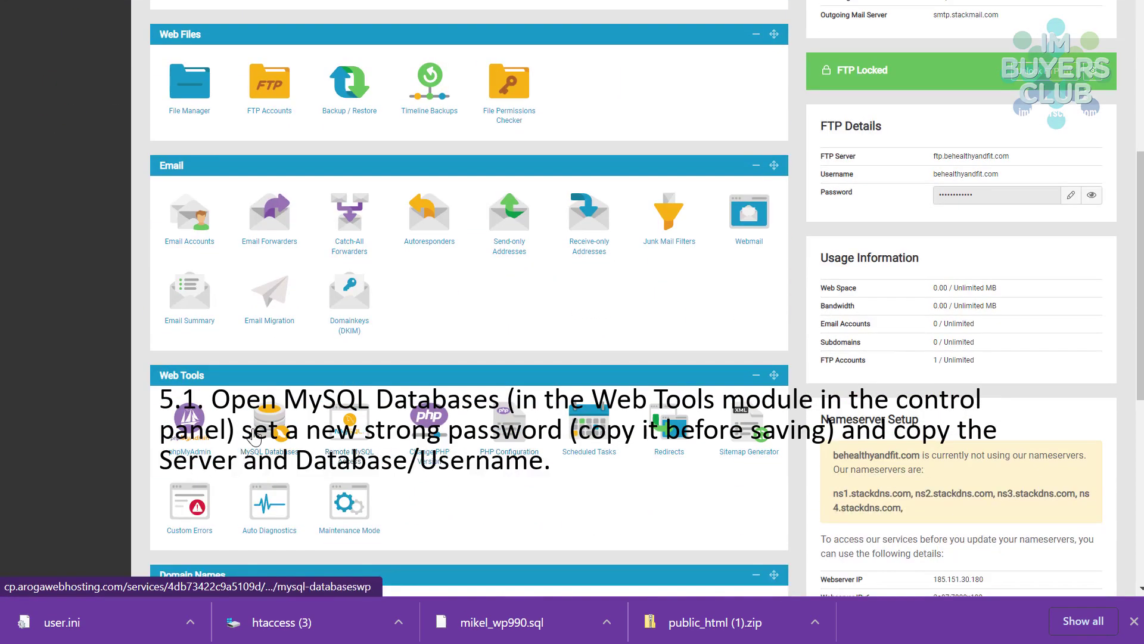
pyautogui.click(264, 430)
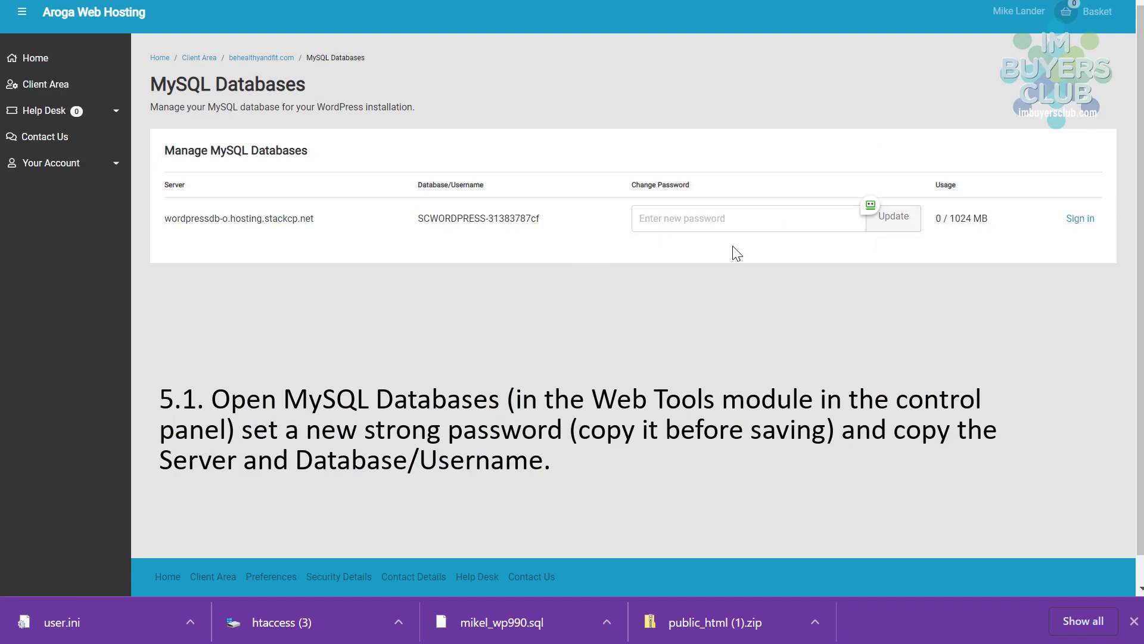
pyautogui.click(748, 216)
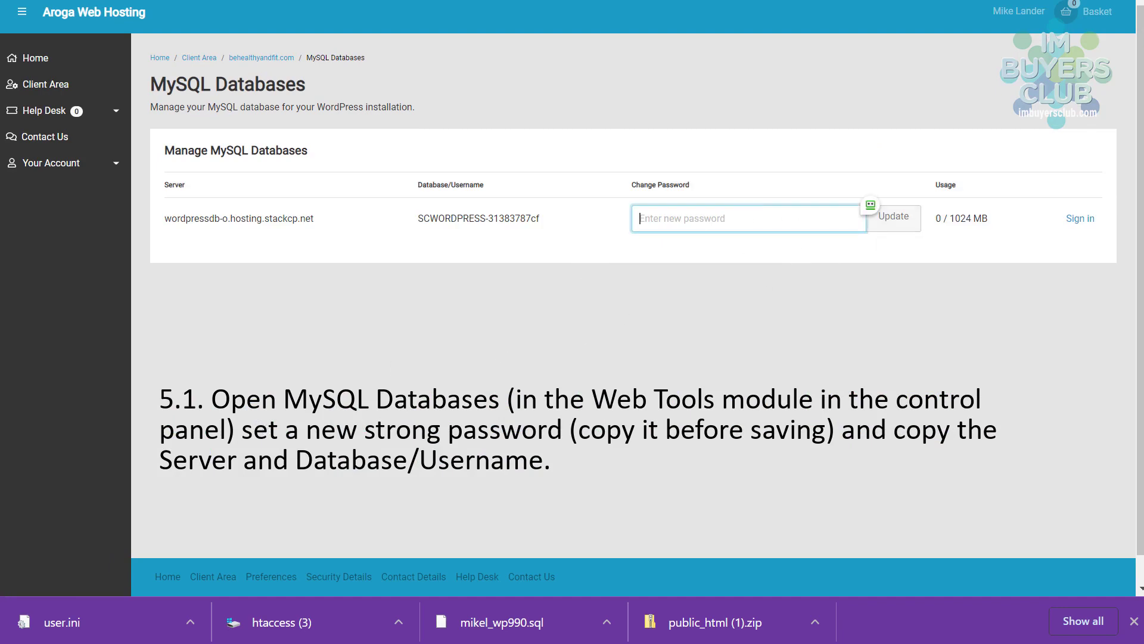
pyautogui.click(967, 136)
pyautogui.click(695, 219)
pyautogui.hotkey('ctrl', 'v')
# - Copy the server and database name, save the new password, and return to the dashboard
pyautogui.moveTo(554, 219); pyautogui.dragTo(167, 219)
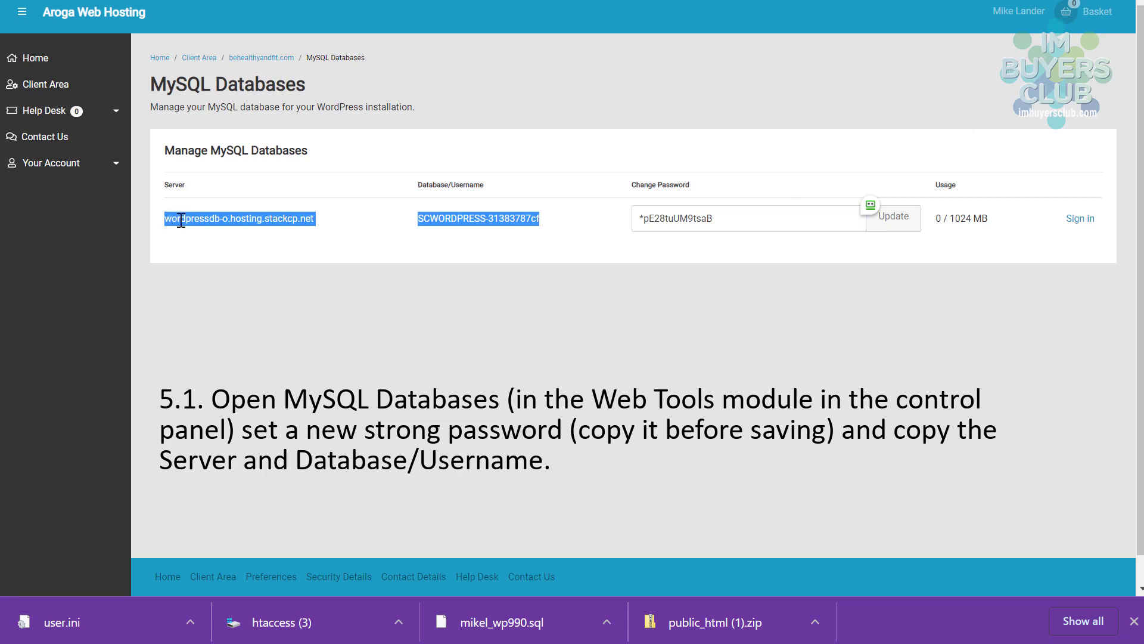
pyautogui.rightClick(181, 220)
pyautogui.click(224, 236)
pyautogui.click(899, 216)
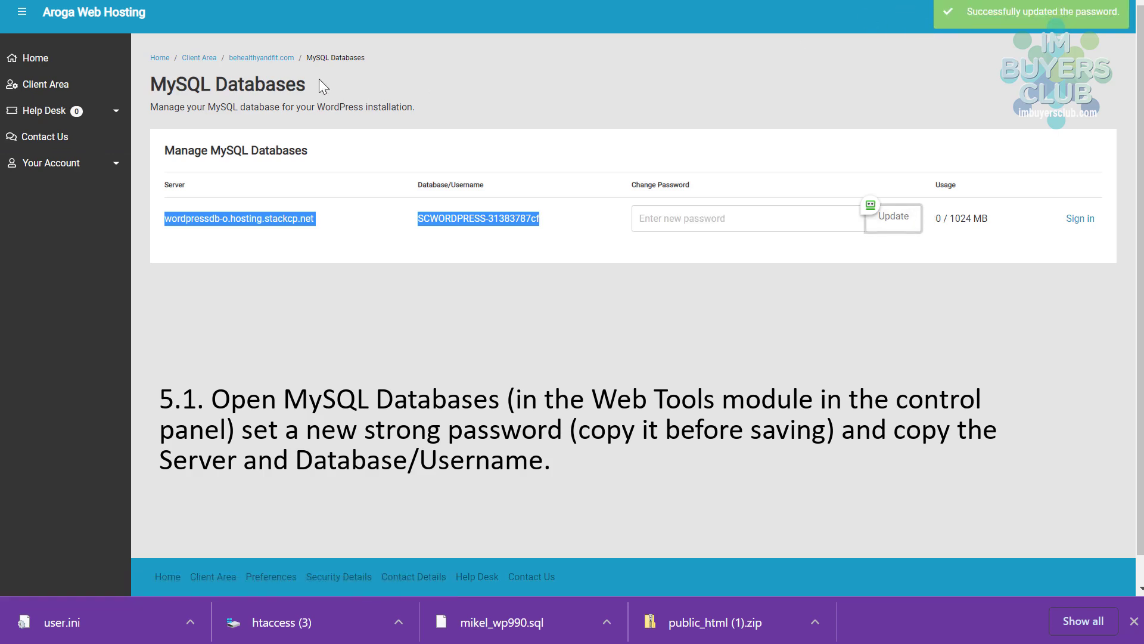
pyautogui.click(264, 59)
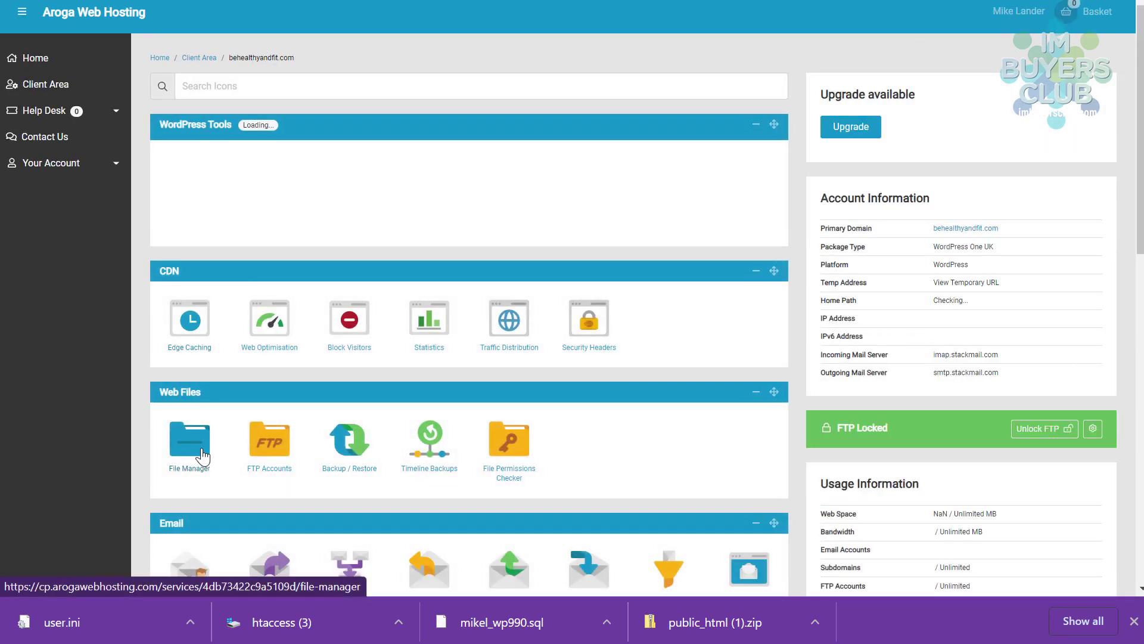
# - Open public_html/wp-config.php in the Code Editor, retrying after the first load fails
pyautogui.click(199, 451)
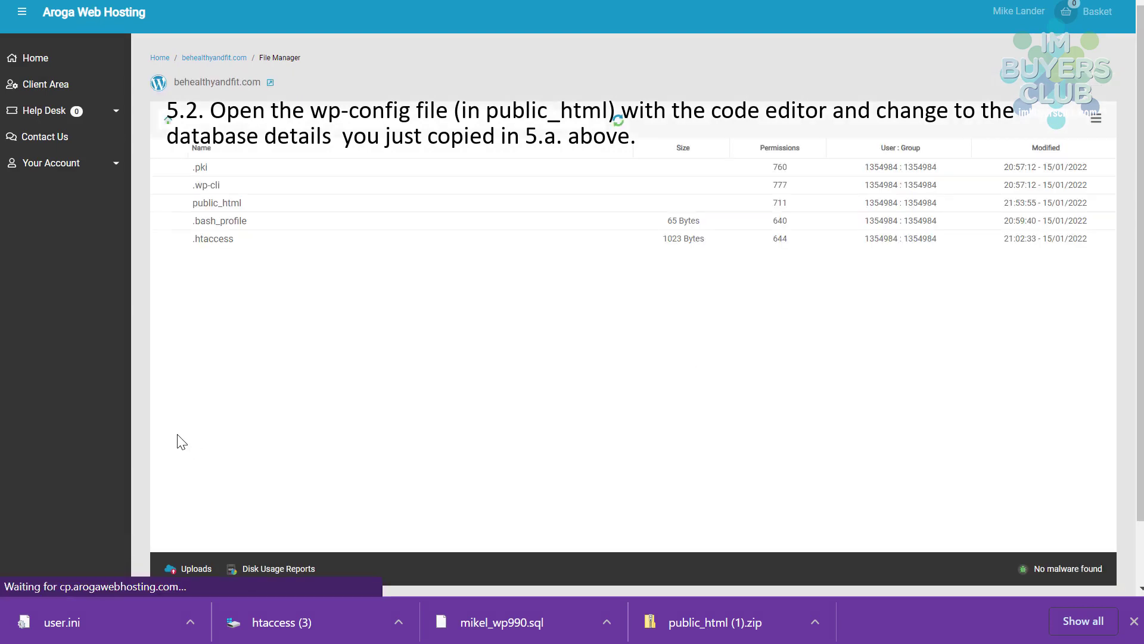
pyautogui.click(187, 208)
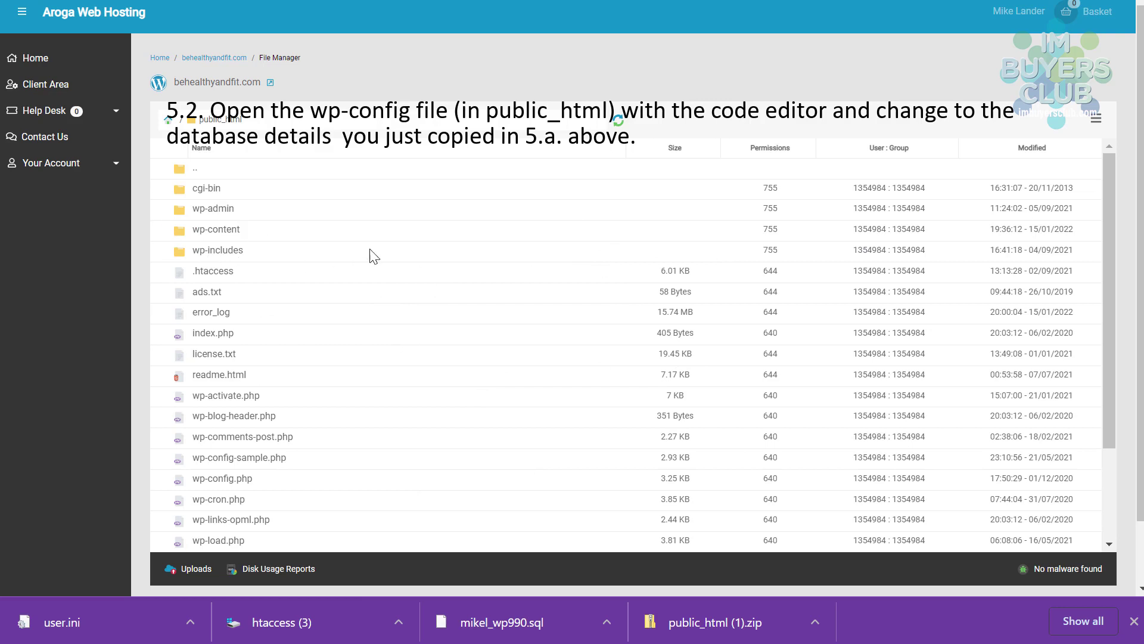
pyautogui.scroll(-2, 278, 384)
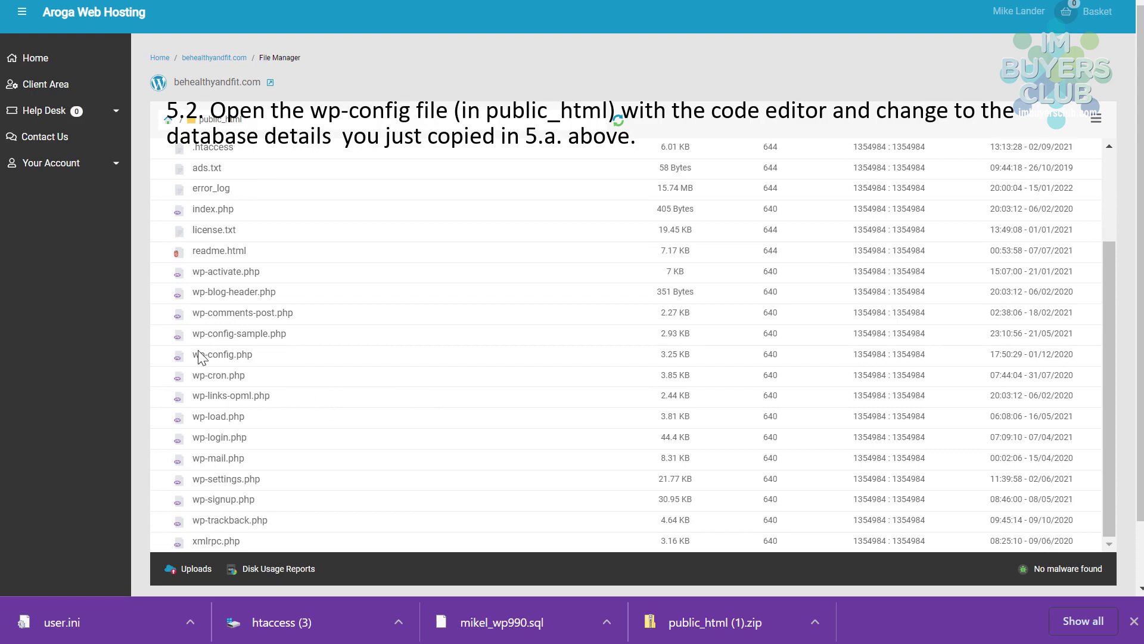
pyautogui.rightClick(201, 359)
pyautogui.click(254, 374)
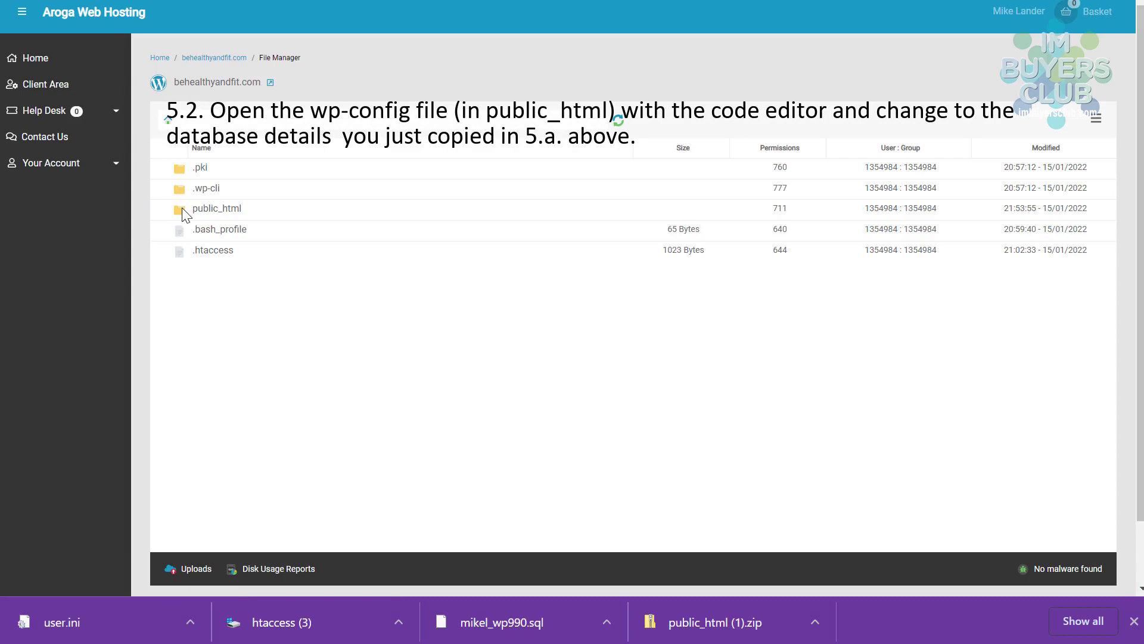
pyautogui.doubleClick(181, 209)
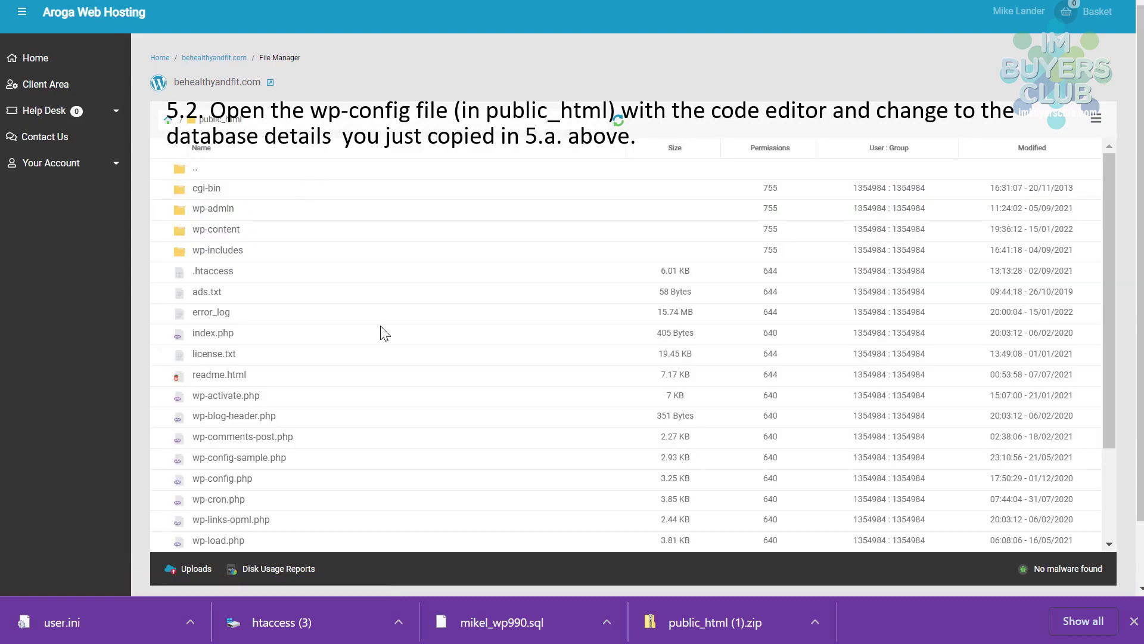
pyautogui.rightClick(198, 478)
# - Open wp-config.php in the code editor and replace the localhost database host with the new server
pyautogui.click(249, 258)
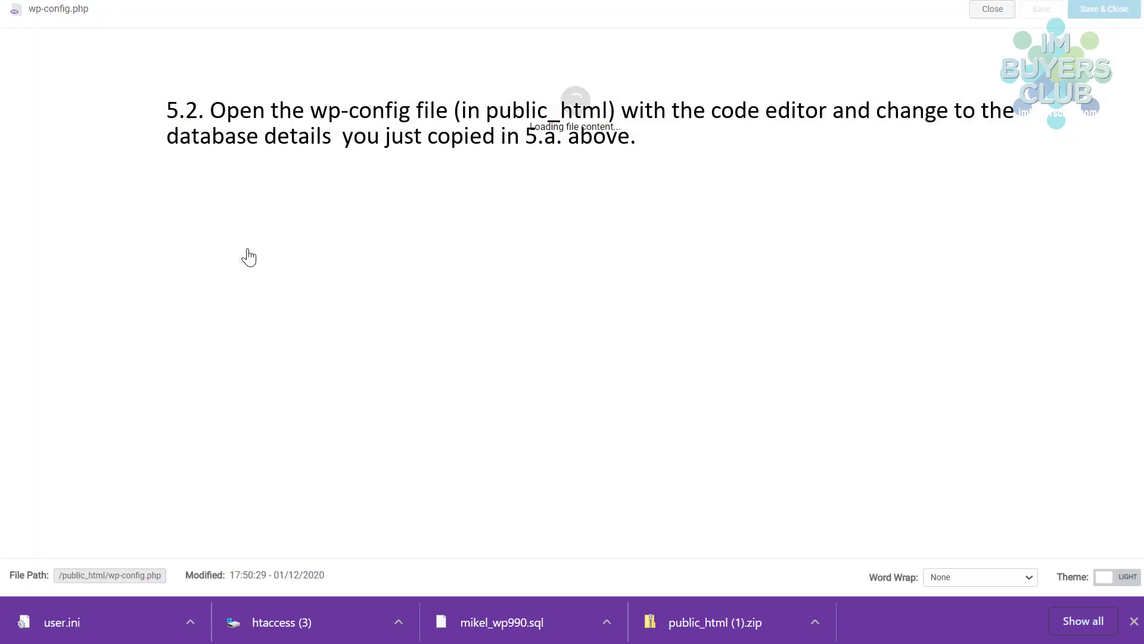
pyautogui.scroll(-5, 475, 271)
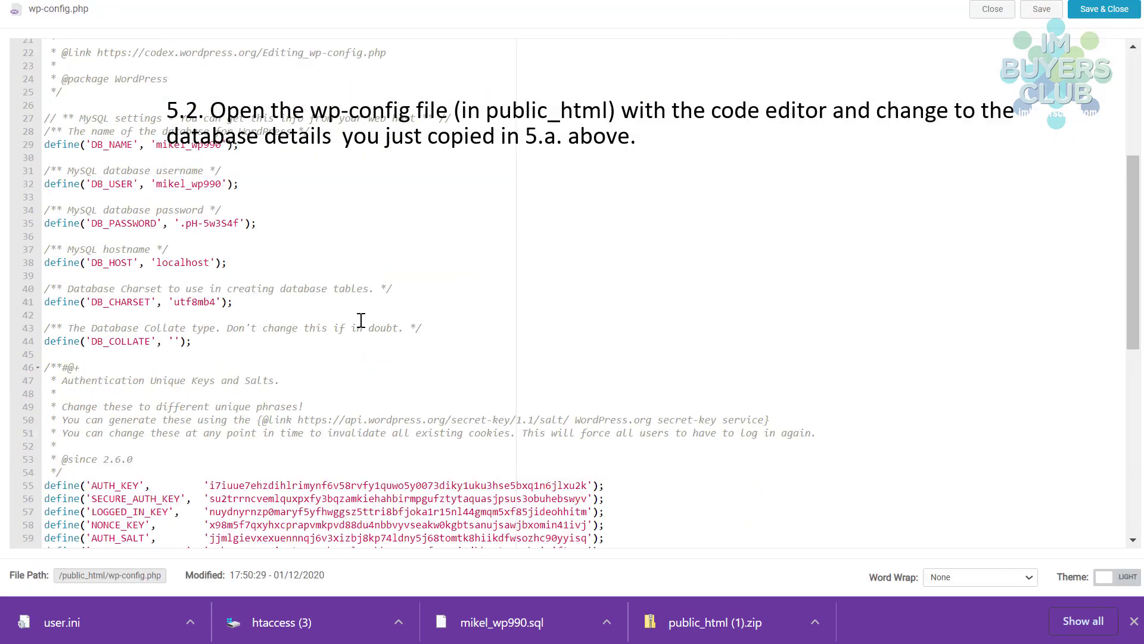
pyautogui.scroll(3, 360, 310)
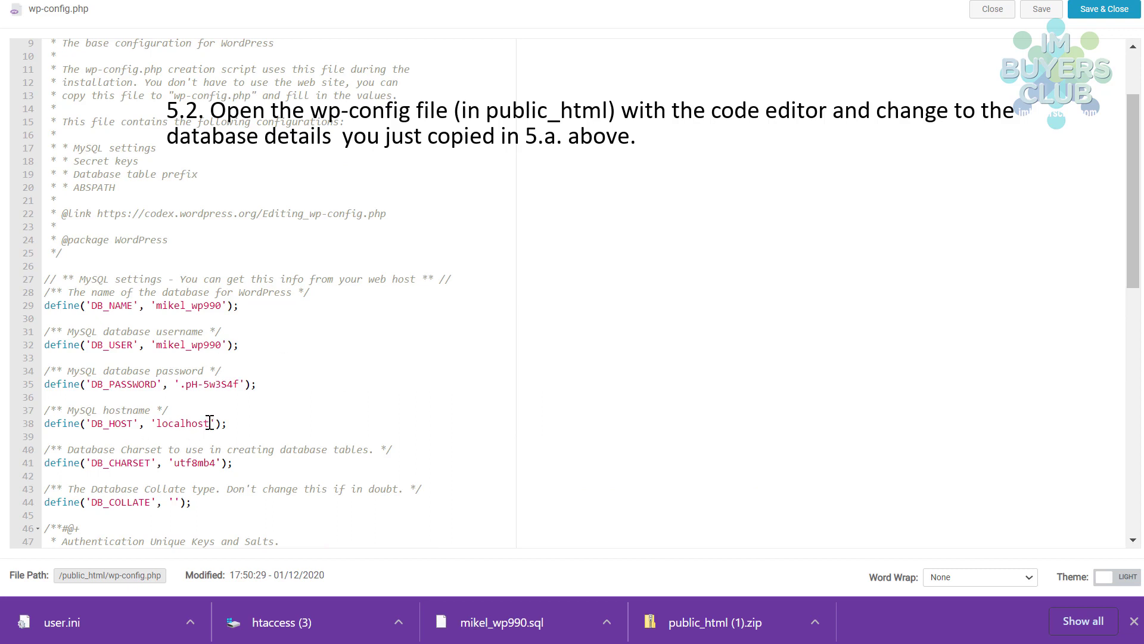
pyautogui.moveTo(210, 423); pyautogui.dragTo(158, 426)
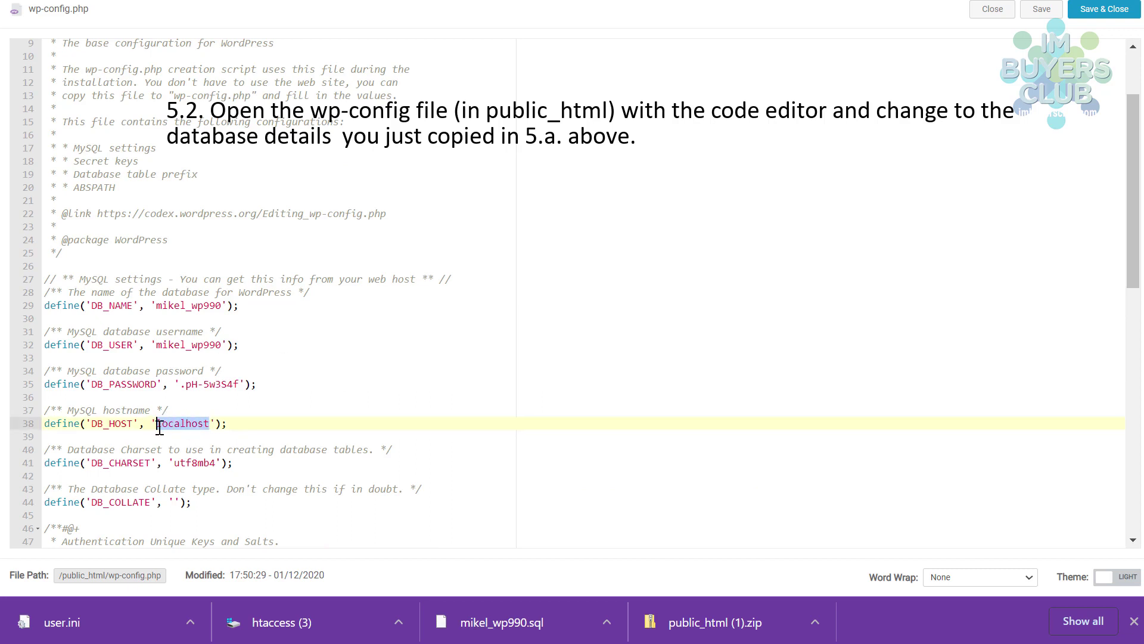
pyautogui.hotkey('ctrl', 'v')
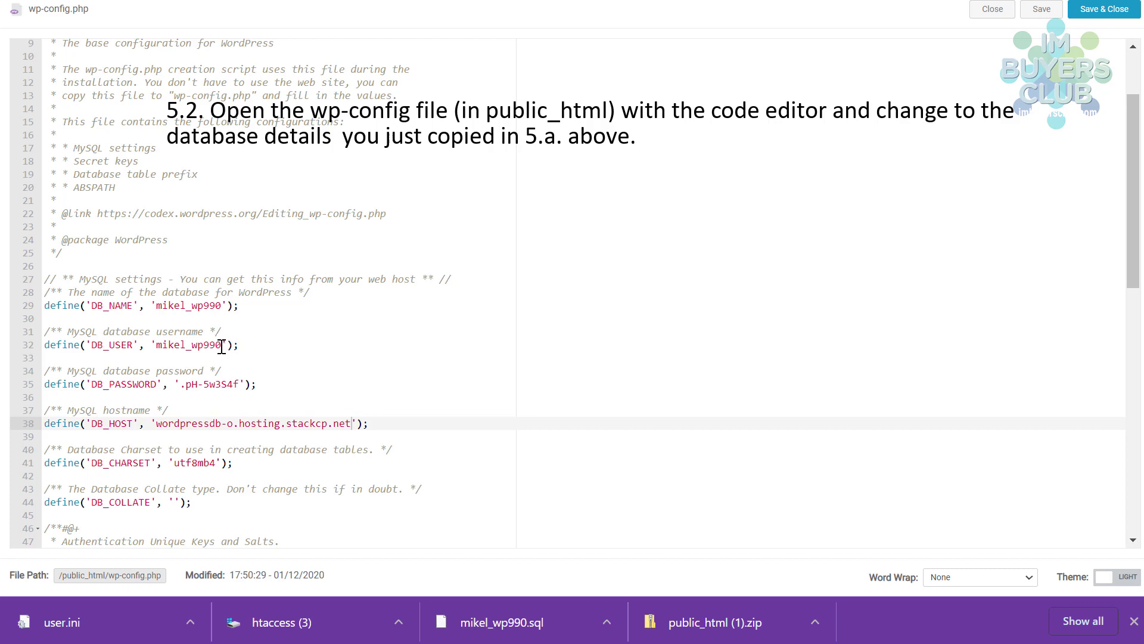
# - Set DB_NAME and DB_USER to SCWORDPRESS-31383787cf, paste the new DB_PASSWORD, and save the file
pyautogui.moveTo(224, 305); pyautogui.dragTo(159, 306)
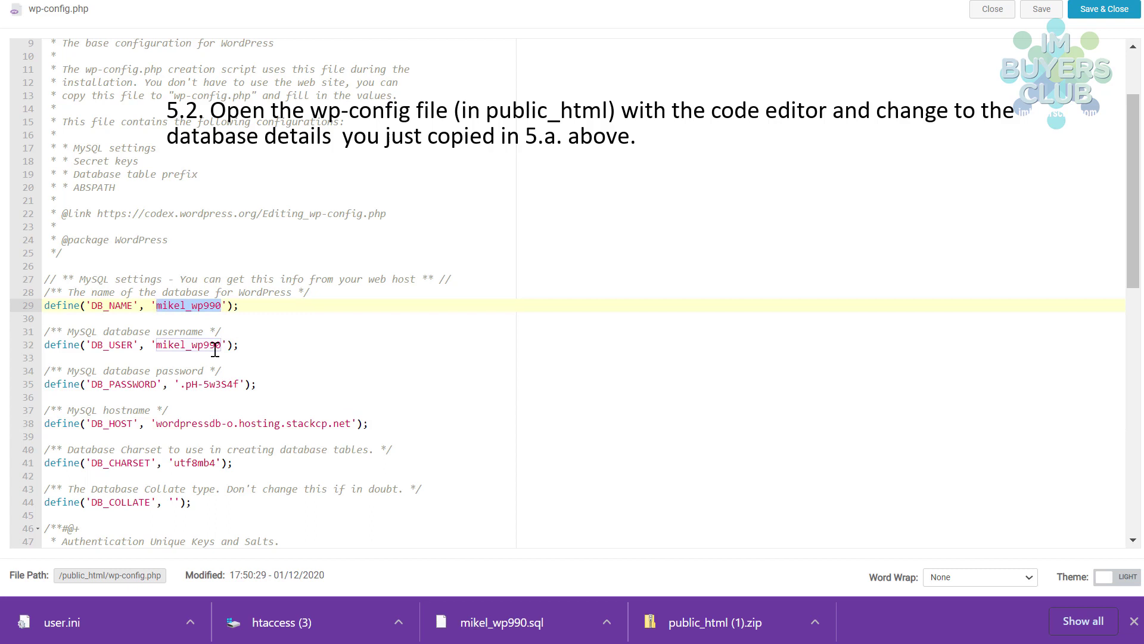
pyautogui.hotkey('ctrl', 'v')
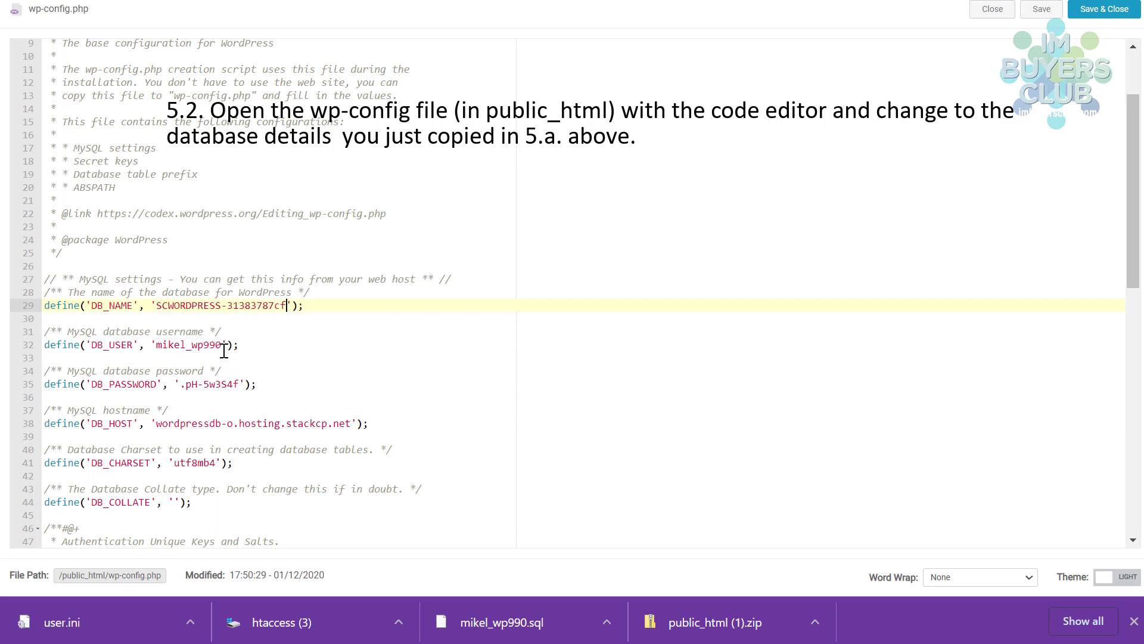
pyautogui.moveTo(223, 346); pyautogui.dragTo(156, 345)
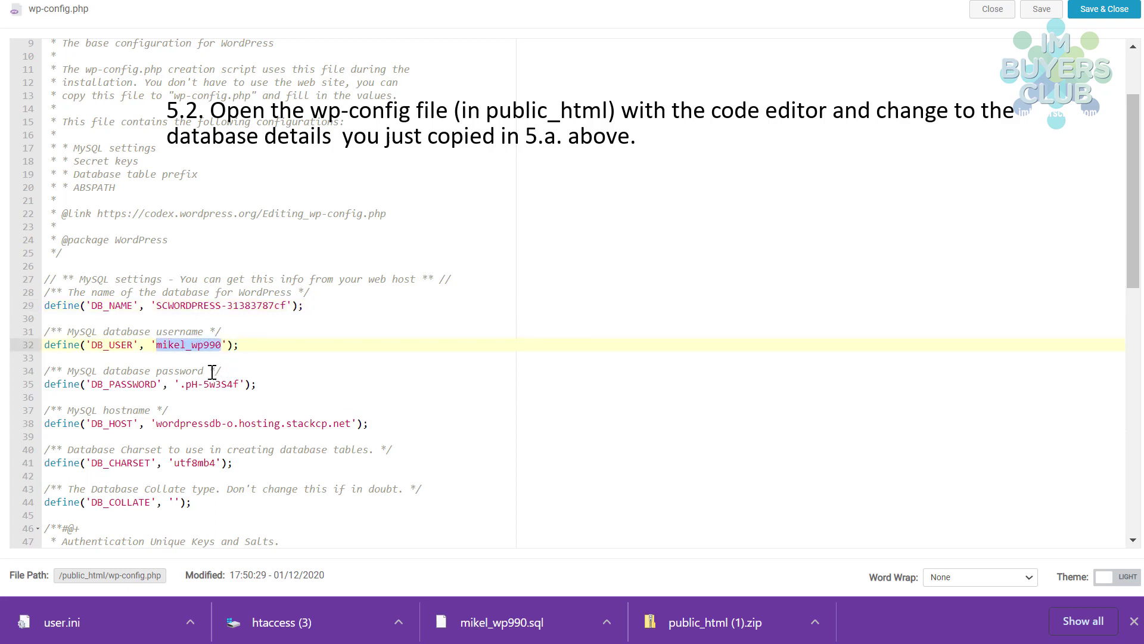
pyautogui.hotkey('ctrl', 'v')
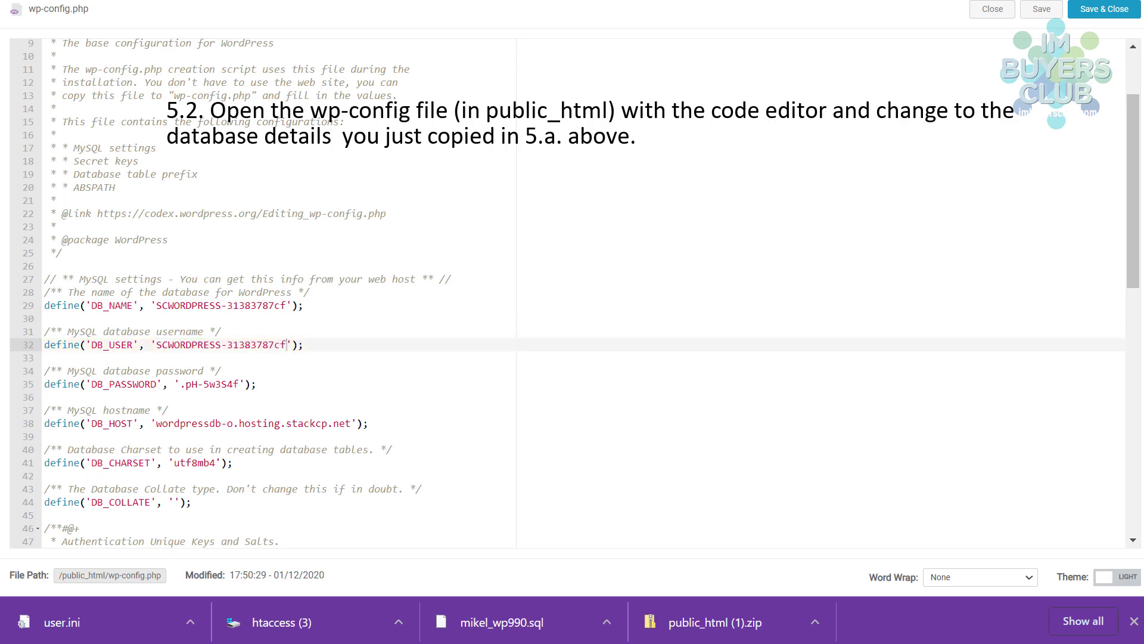
pyautogui.moveTo(239, 383); pyautogui.dragTo(182, 386)
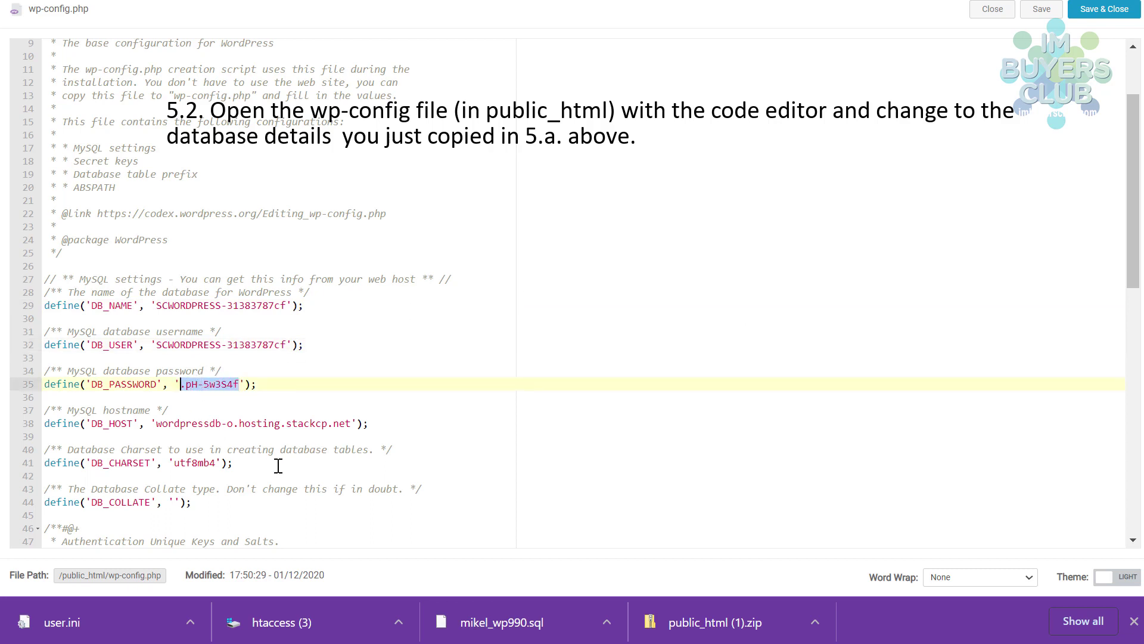
pyautogui.hotkey('ctrl', 'v')
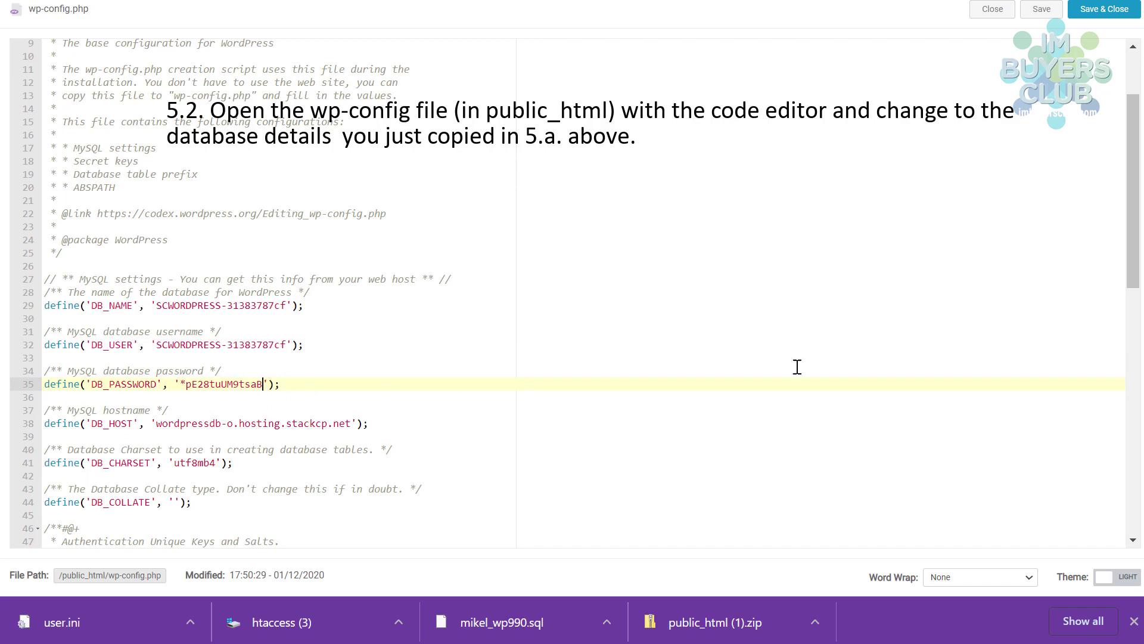
pyautogui.click(1094, 12)
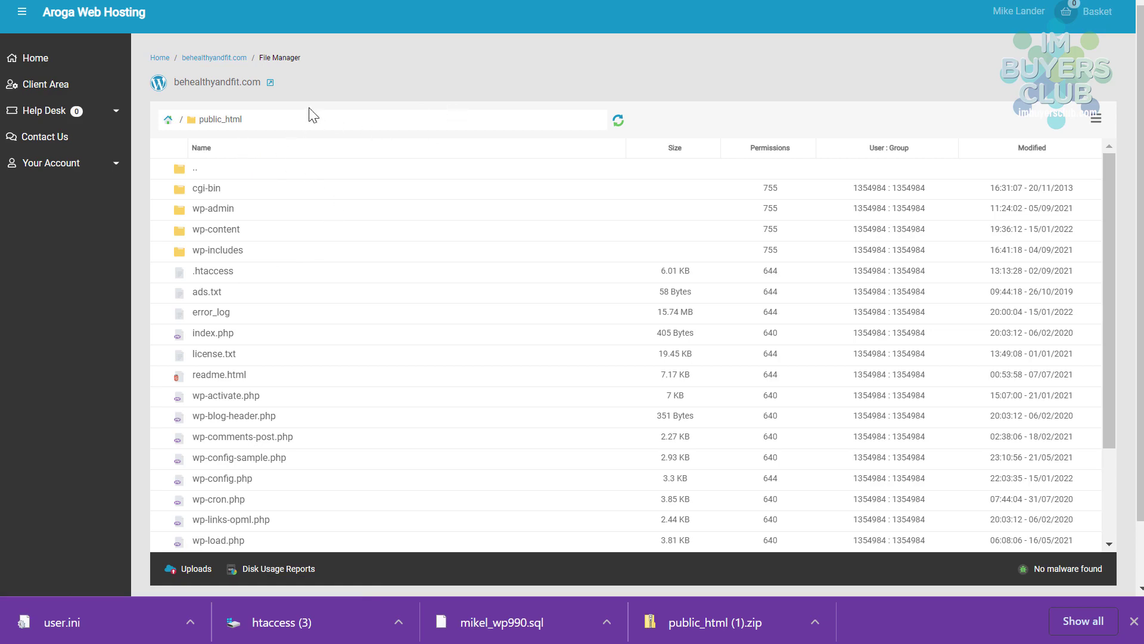
# - Go back to the behealthyandfit.com overview and copy the View Temporary URL link address
pyautogui.click(203, 61)
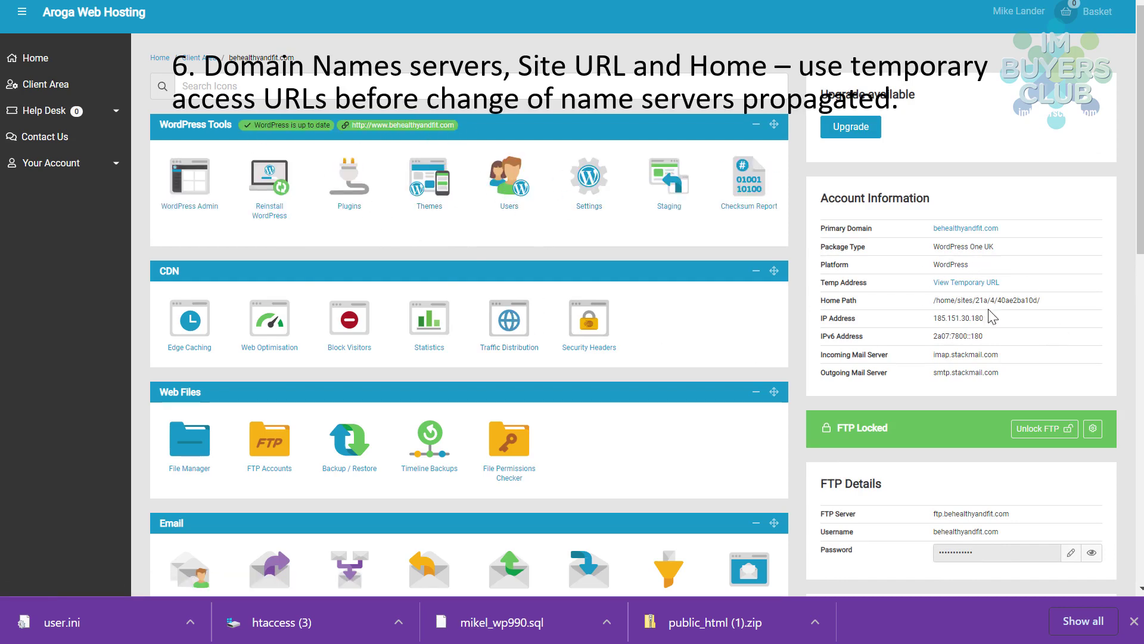
pyautogui.rightClick(959, 282)
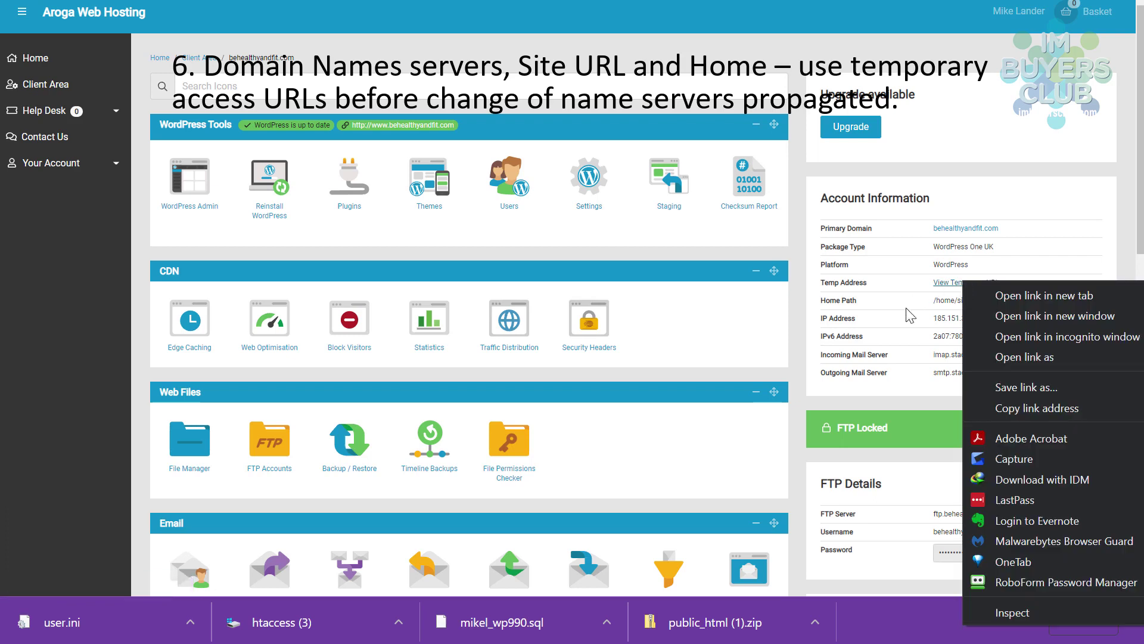
pyautogui.click(1029, 409)
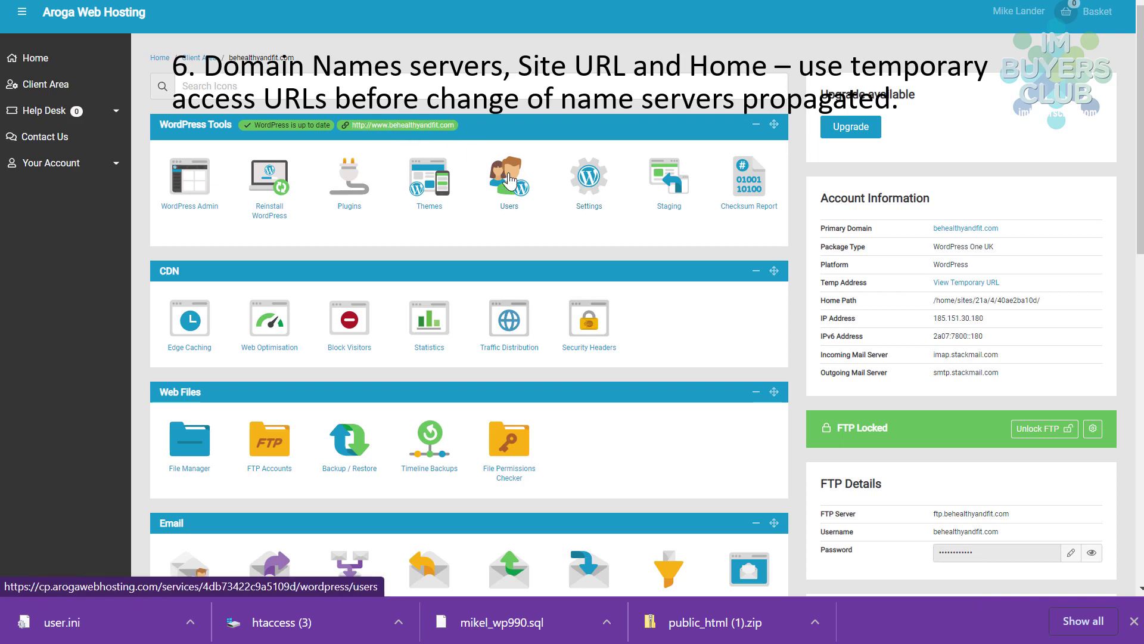
pyautogui.rightClick(506, 182)
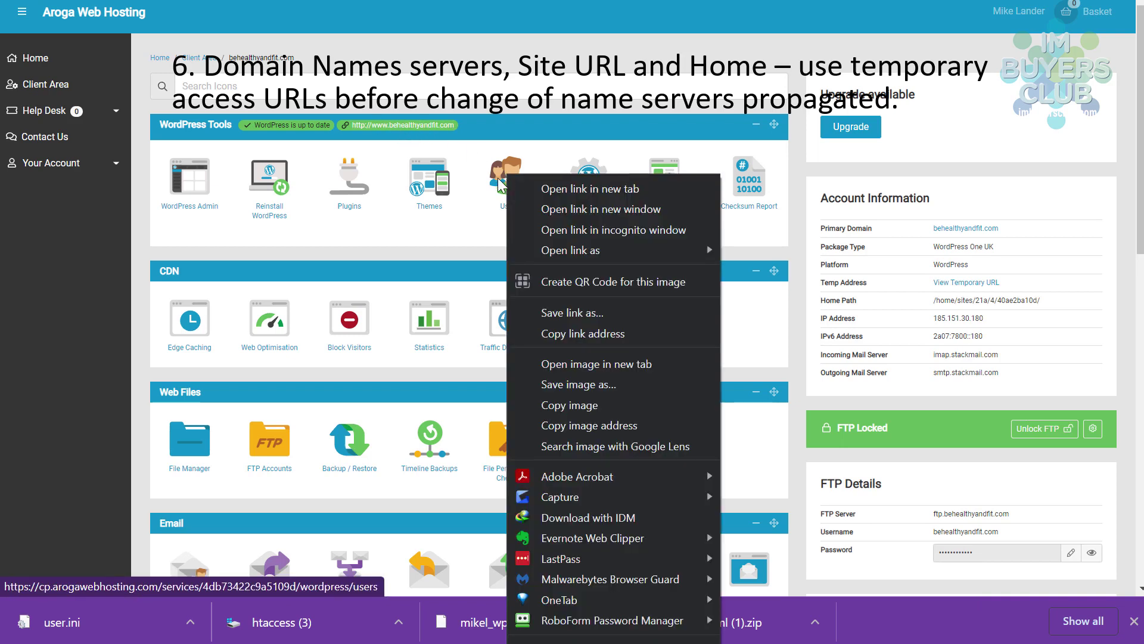
pyautogui.click(482, 226)
pyautogui.click(593, 175)
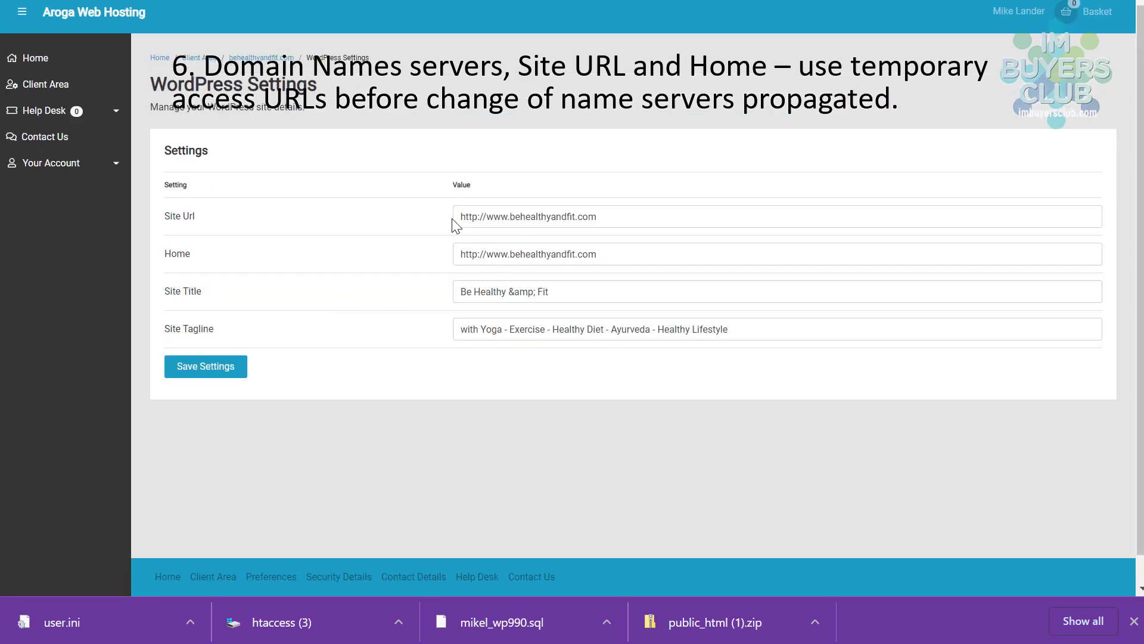
pyautogui.moveTo(459, 214); pyautogui.dragTo(702, 220)
pyautogui.hotkey('ctrl', 'v')
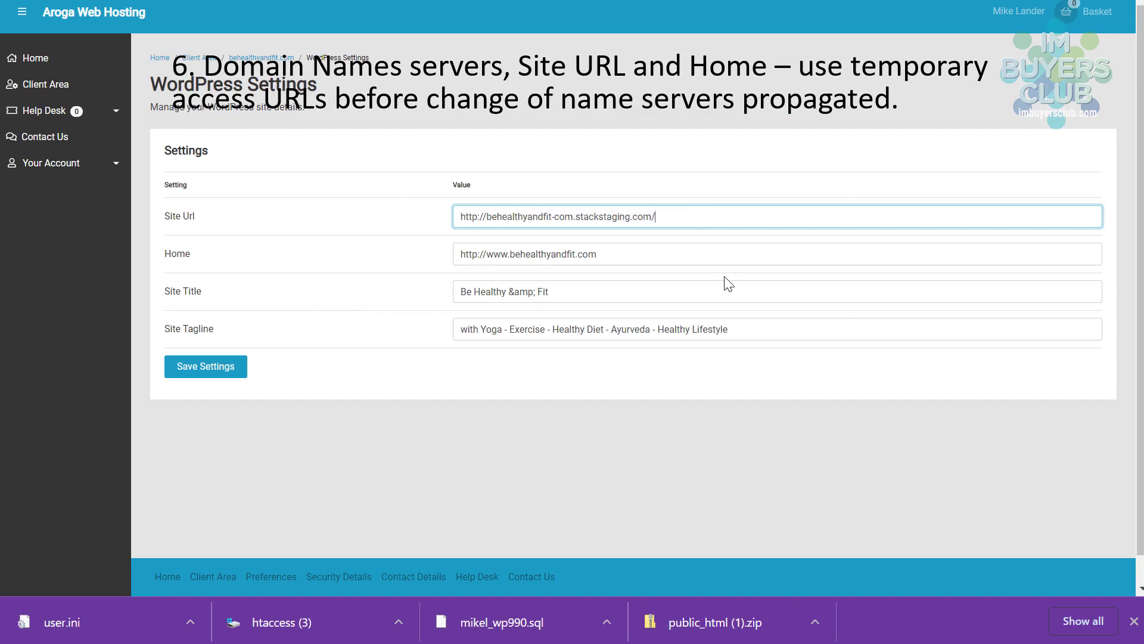
pyautogui.moveTo(459, 254); pyautogui.dragTo(665, 249)
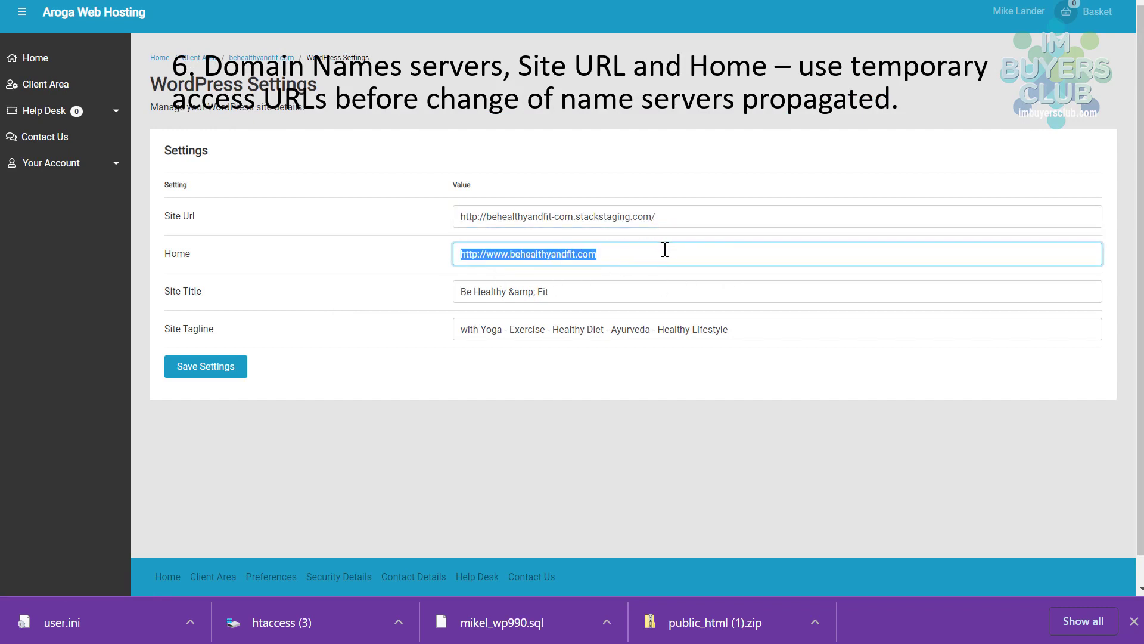
pyautogui.hotkey('ctrl', 'v')
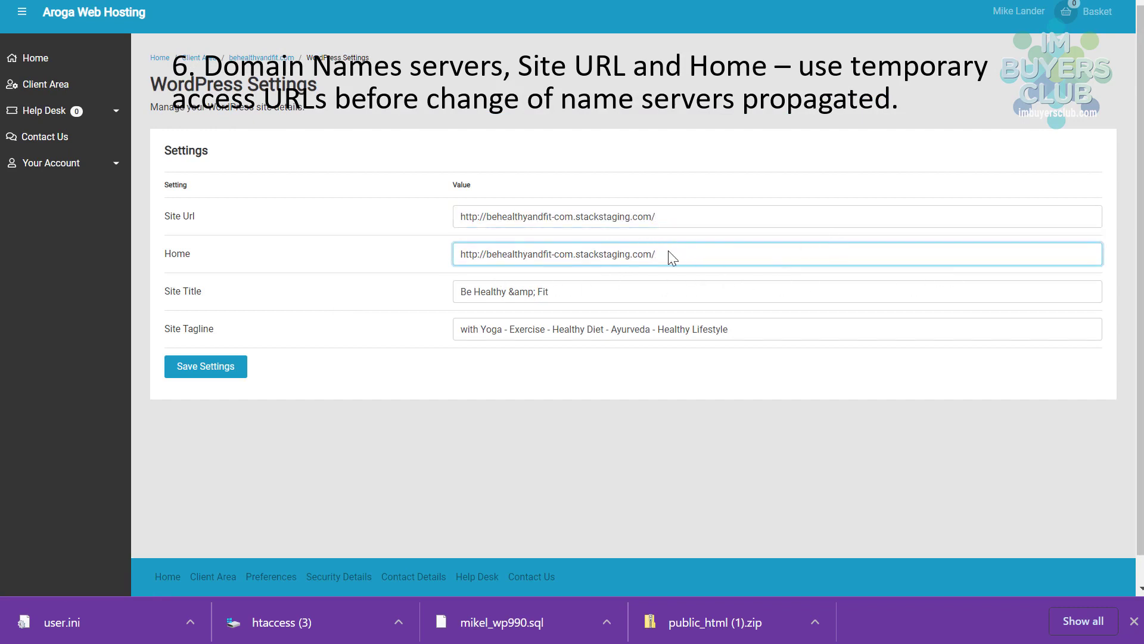
pyautogui.click(207, 369)
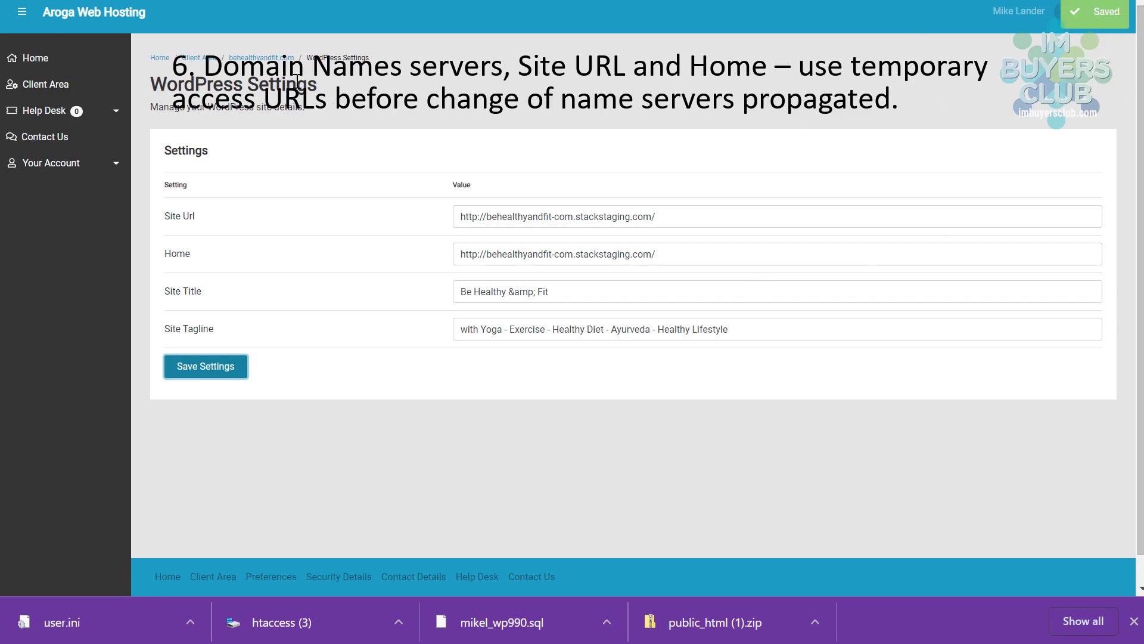
pyautogui.click(244, 60)
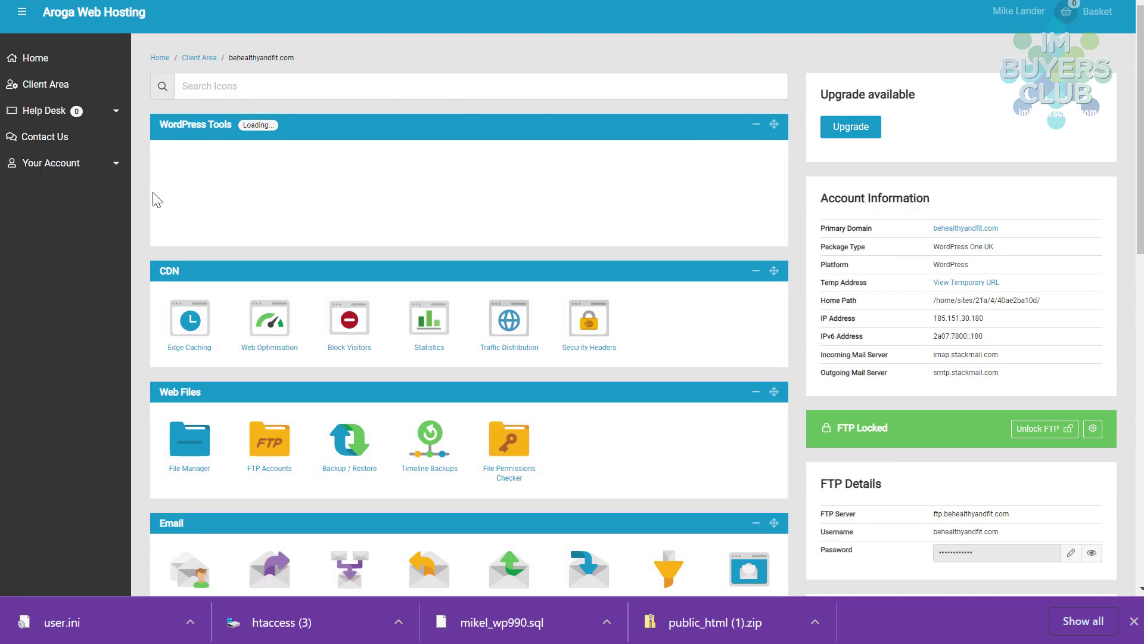
# - Load the site at its temporary stackstaging URL, verify the address, and scroll through the posts
pyautogui.click(964, 284)
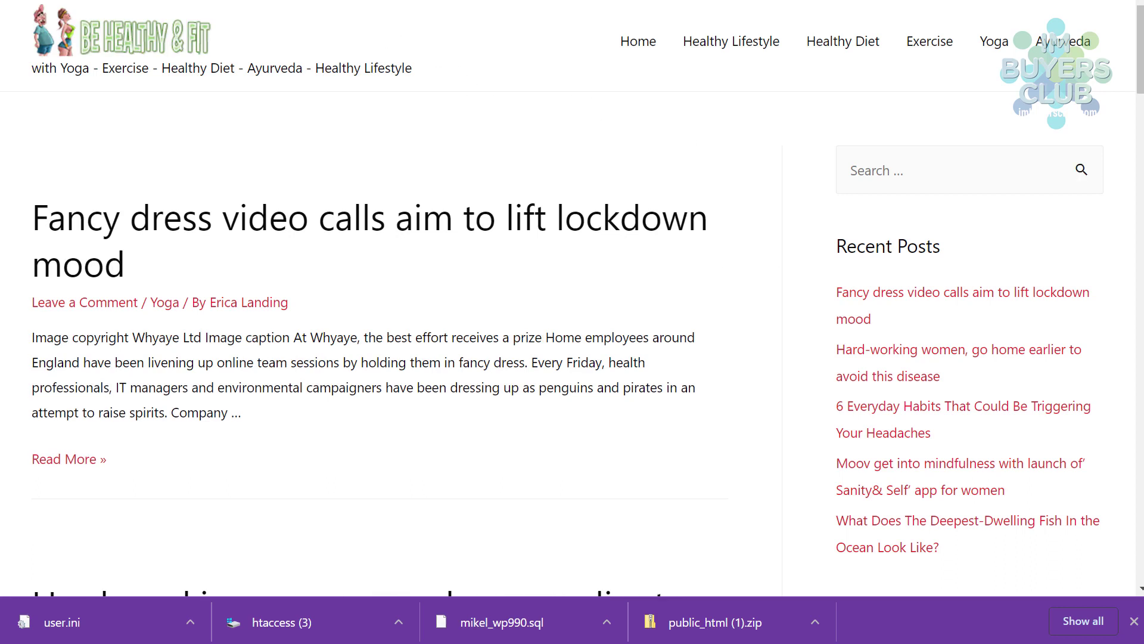
pyautogui.press('F11')
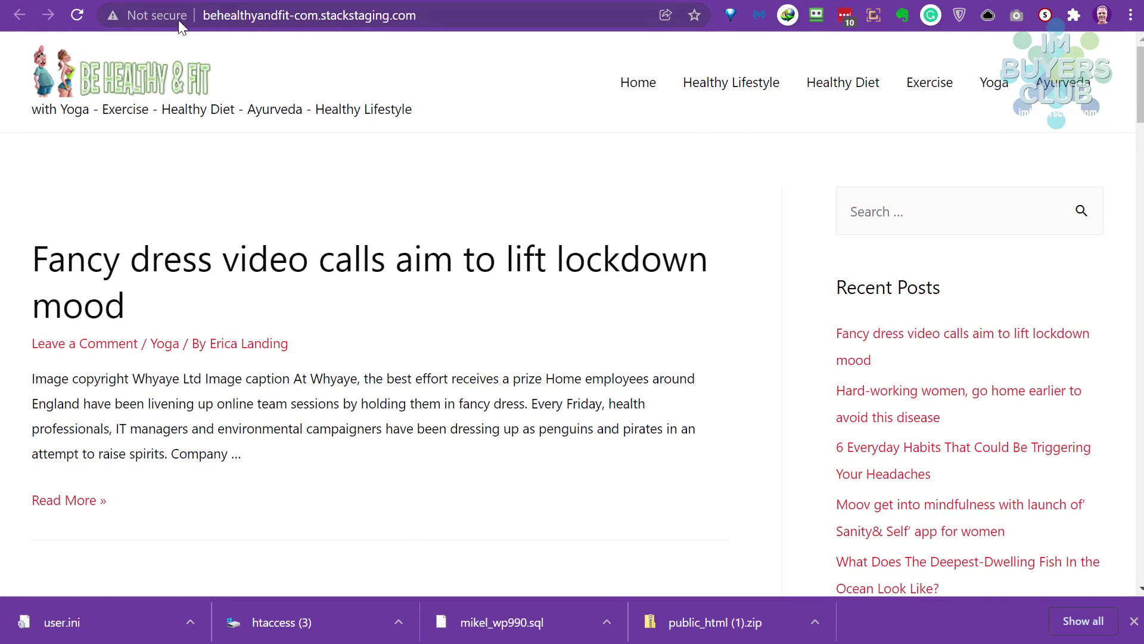
pyautogui.click(233, 13)
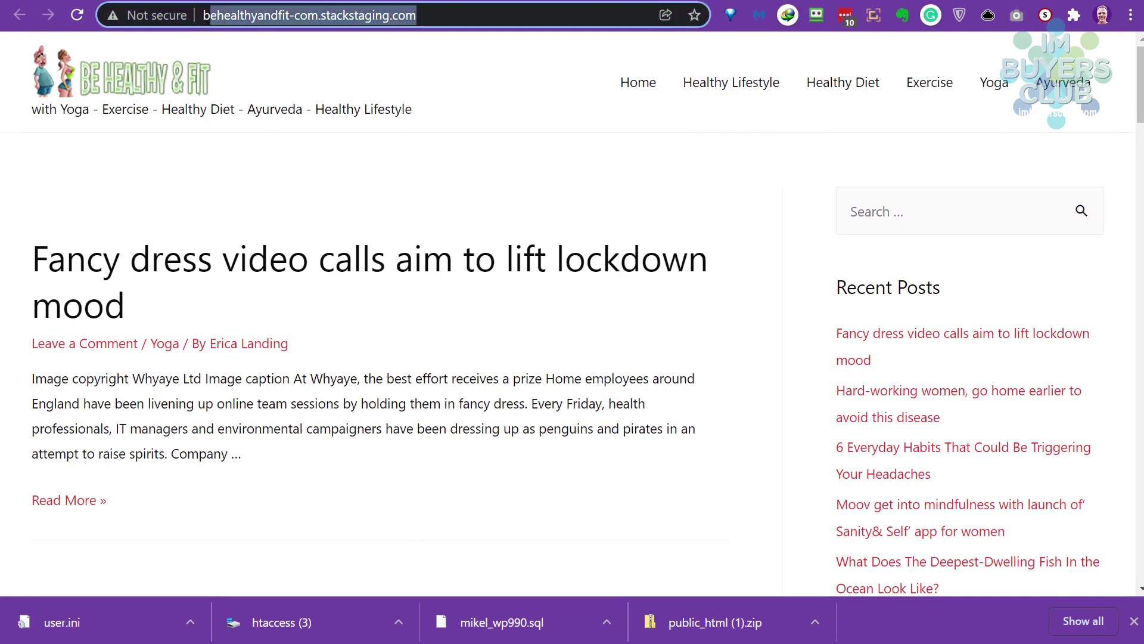
pyautogui.press('F11')
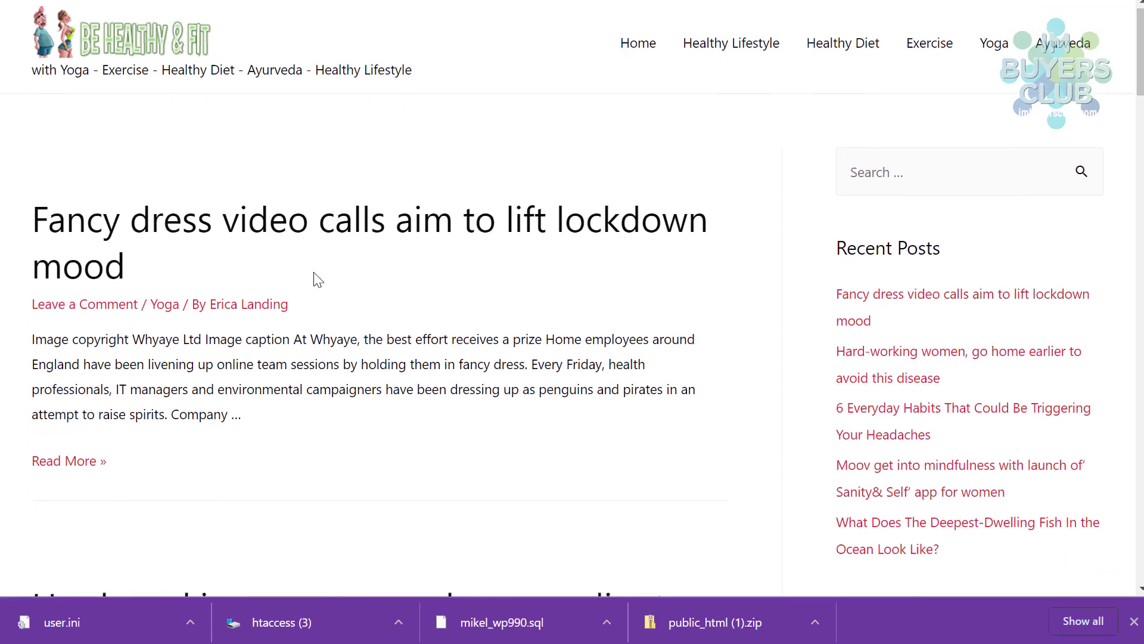
pyautogui.scroll(-20, 315, 274)
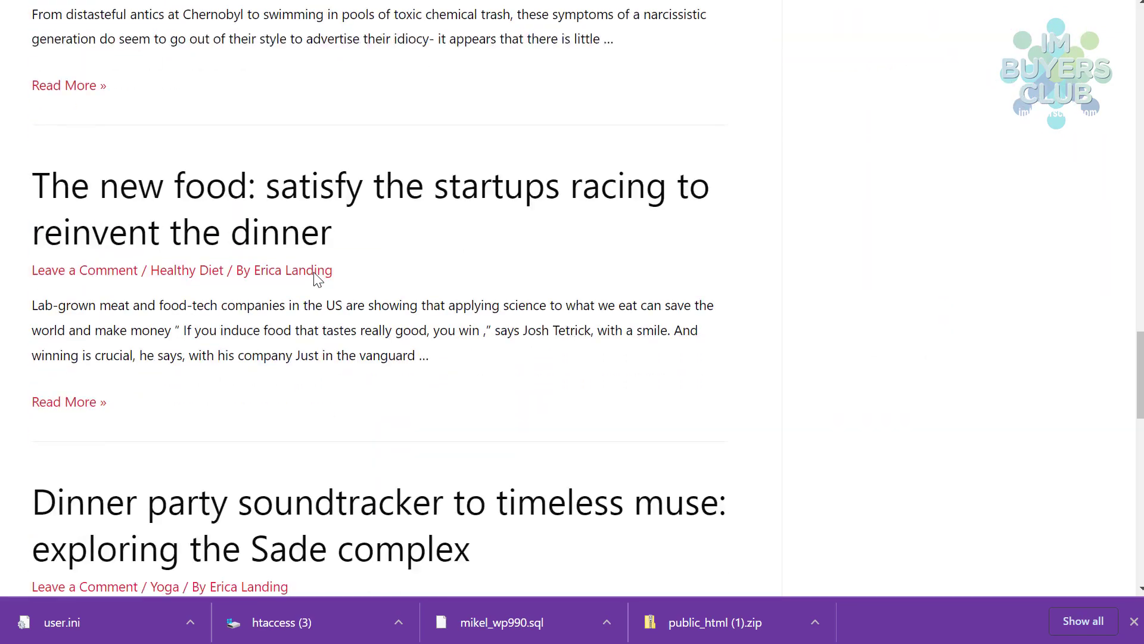
pyautogui.scroll(-10, 316, 275)
pyautogui.scroll(20, 316, 276)
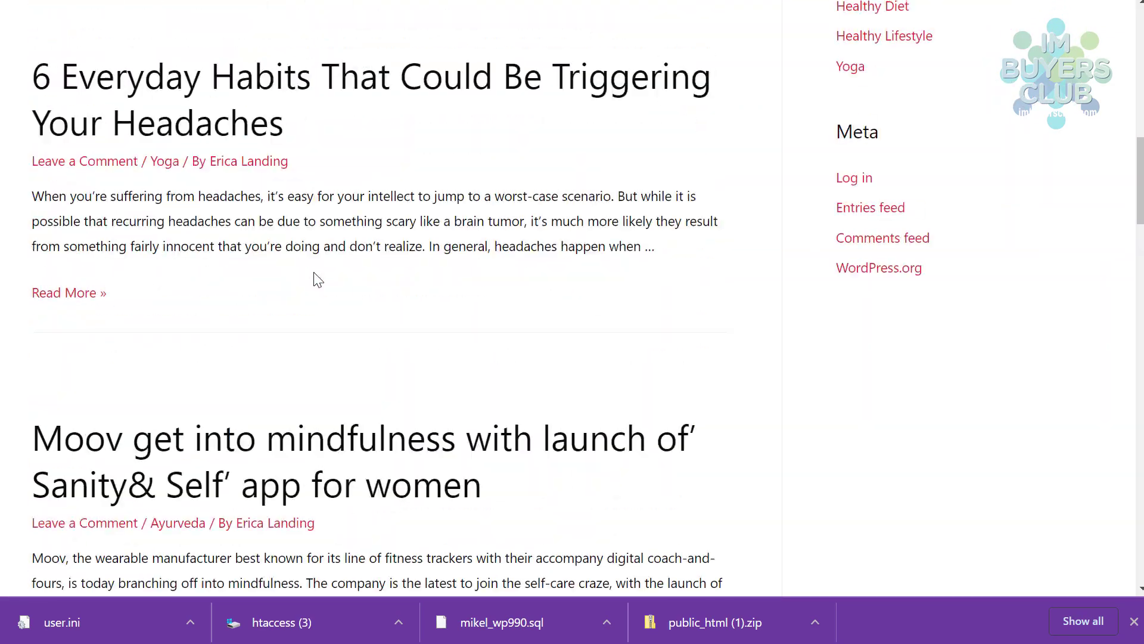
pyautogui.scroll(15, 318, 280)
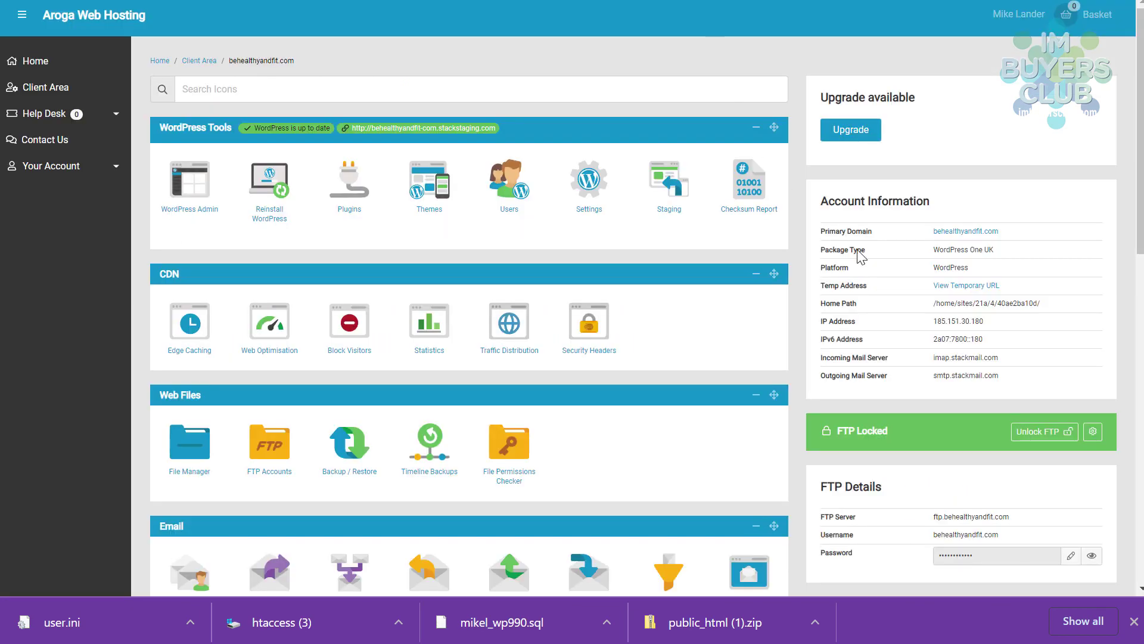
# - Scroll to the Nameserver Setup panel listing ns1–ns4.stackdns.com and highlight its notice
pyautogui.scroll(-8, 858, 255)
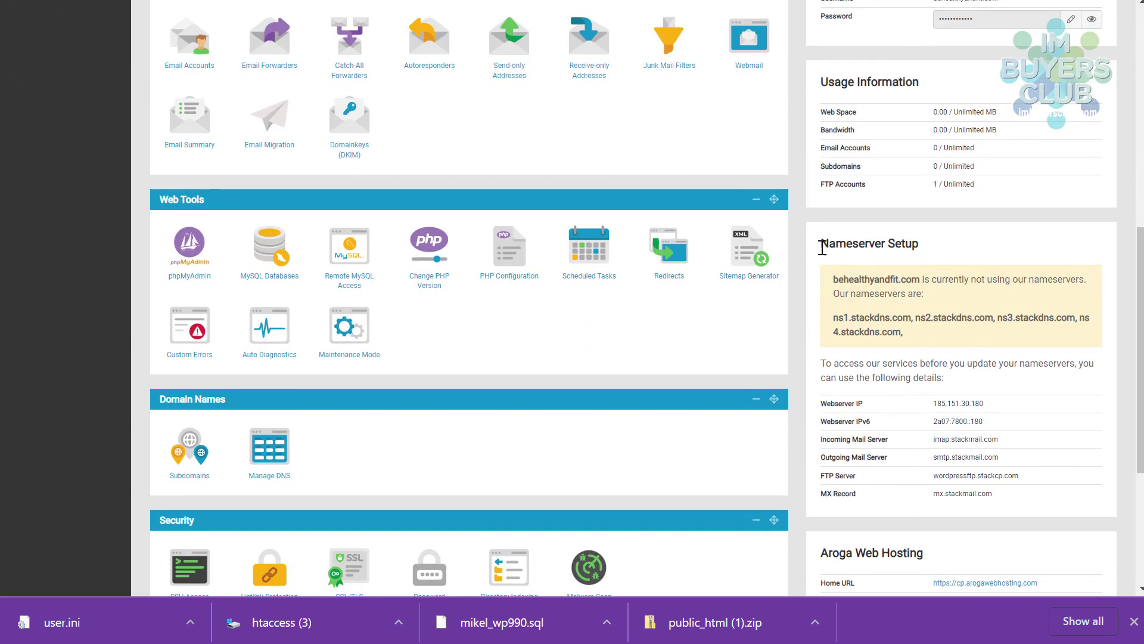
pyautogui.moveTo(821, 240); pyautogui.dragTo(912, 294)
pyautogui.click(915, 291)
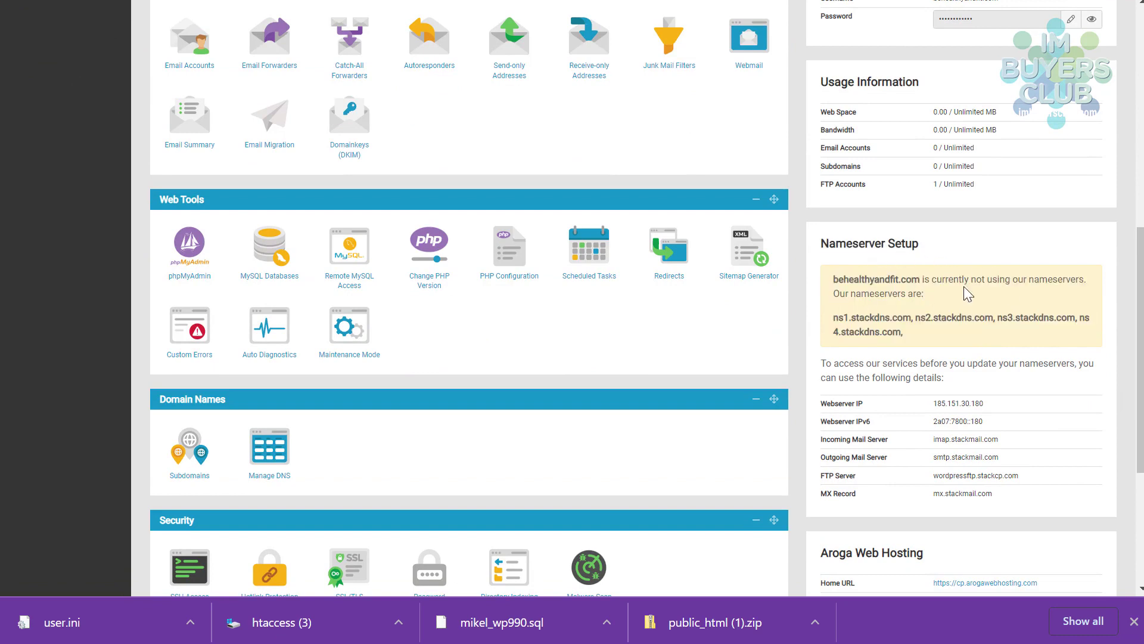